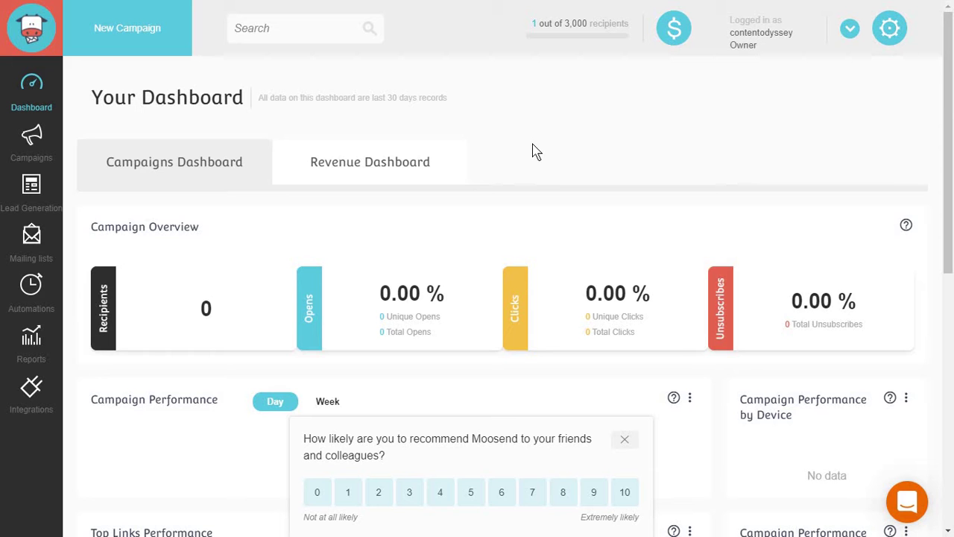
# Step: Glance at the Revenue Dashboard, return to Campaigns, and dismiss the recommendation survey
pyautogui.scroll(-1, 524, 164)
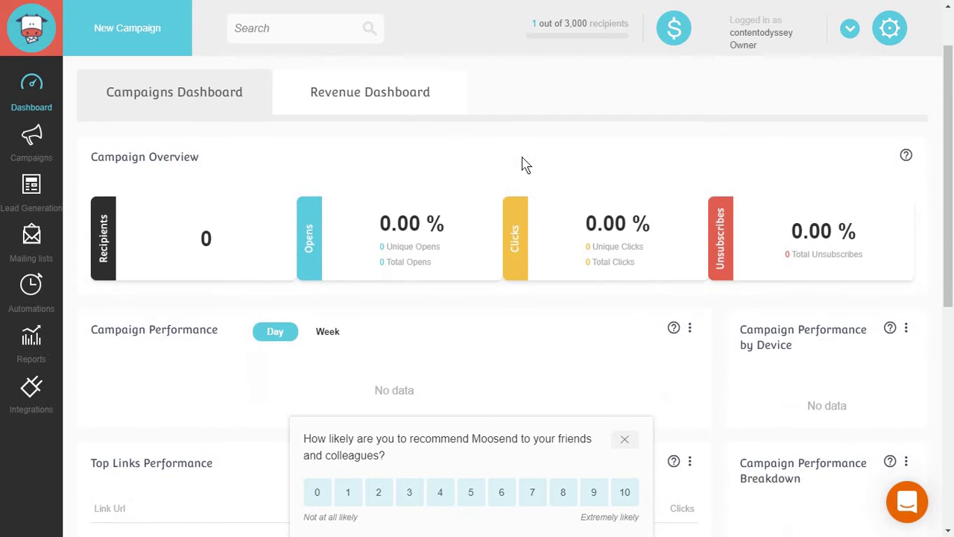
pyautogui.scroll(-2, 524, 164)
pyautogui.scroll(3, 524, 164)
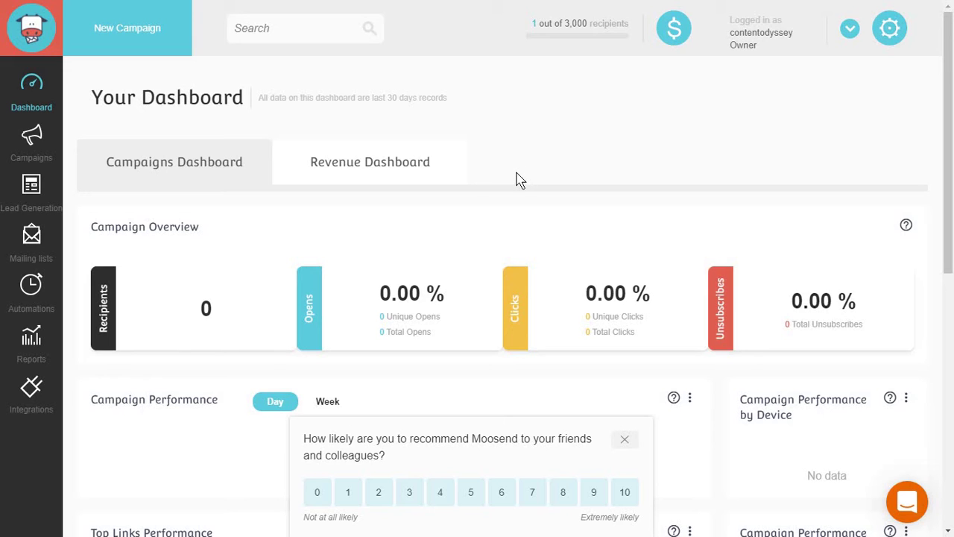
pyautogui.click(414, 179)
pyautogui.click(209, 180)
pyautogui.click(625, 440)
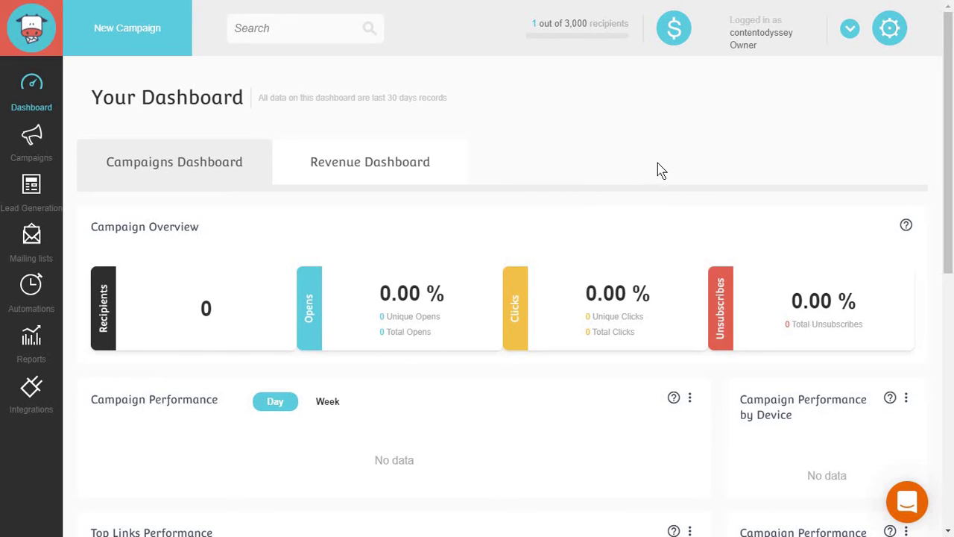
# Step: Check the account and settings menus, then close them
pyautogui.click(848, 34)
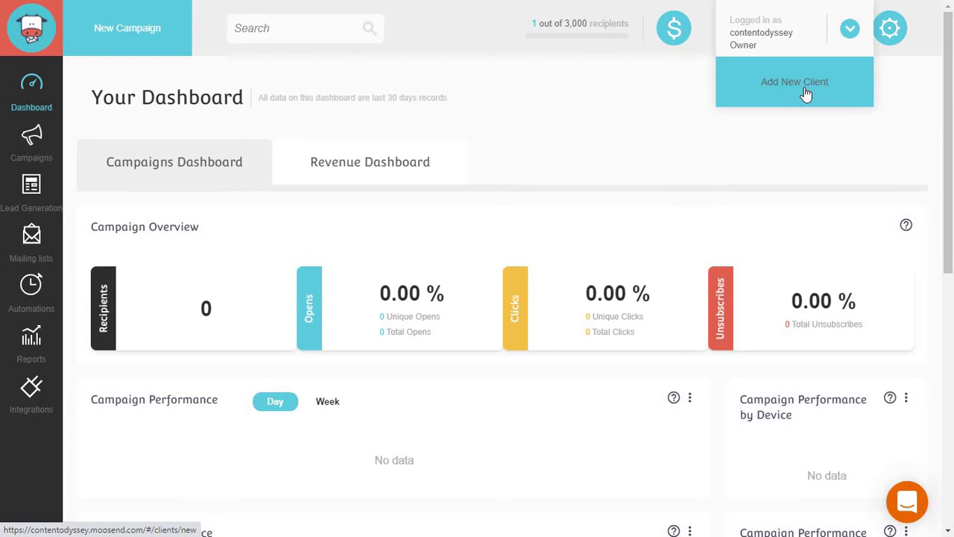
pyautogui.click(890, 29)
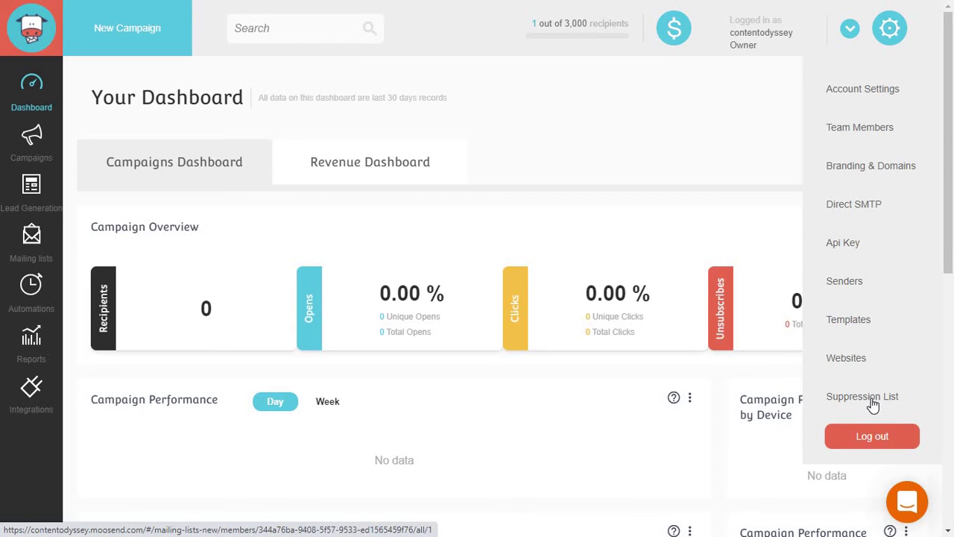
pyautogui.click(522, 160)
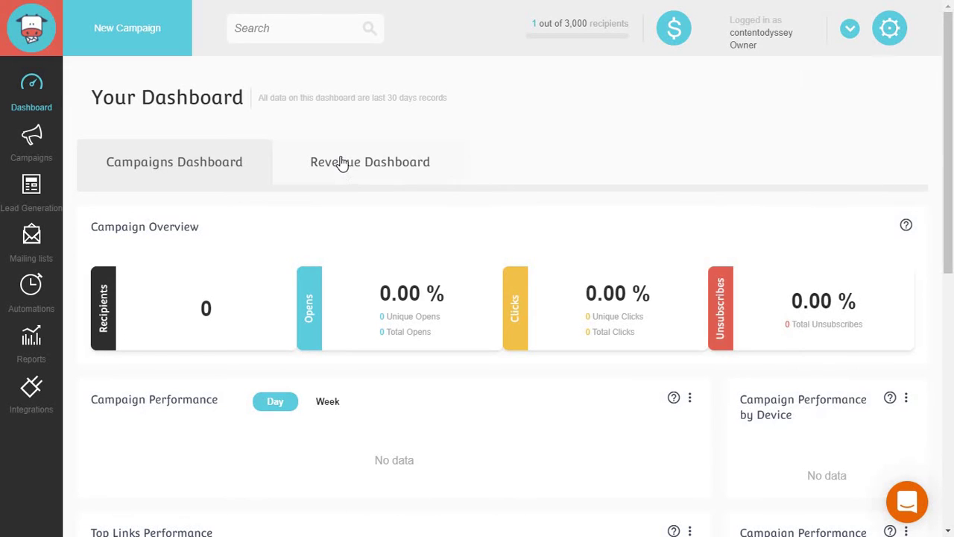
# Step: Start a new Regular Campaign from the Campaigns area
pyautogui.click(135, 35)
pyautogui.click(42, 156)
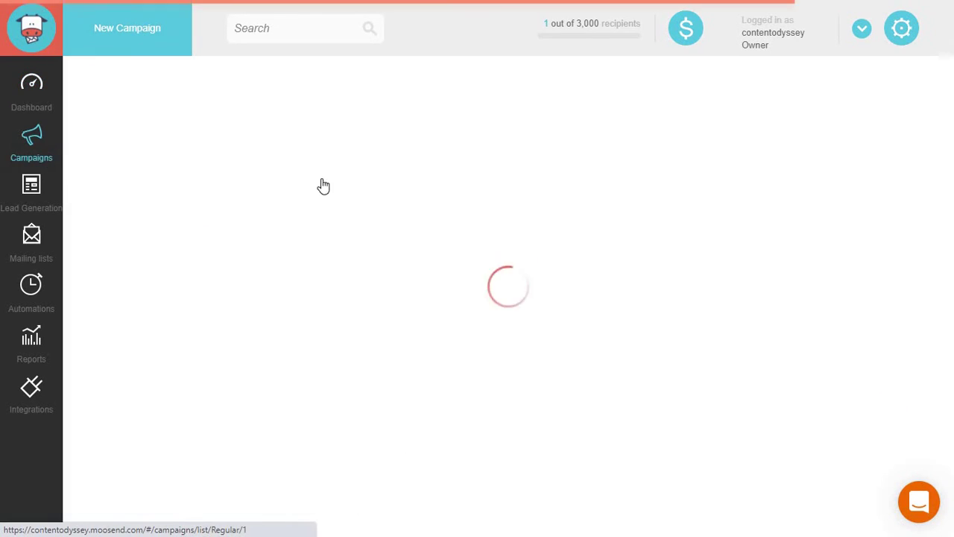
pyautogui.click(812, 105)
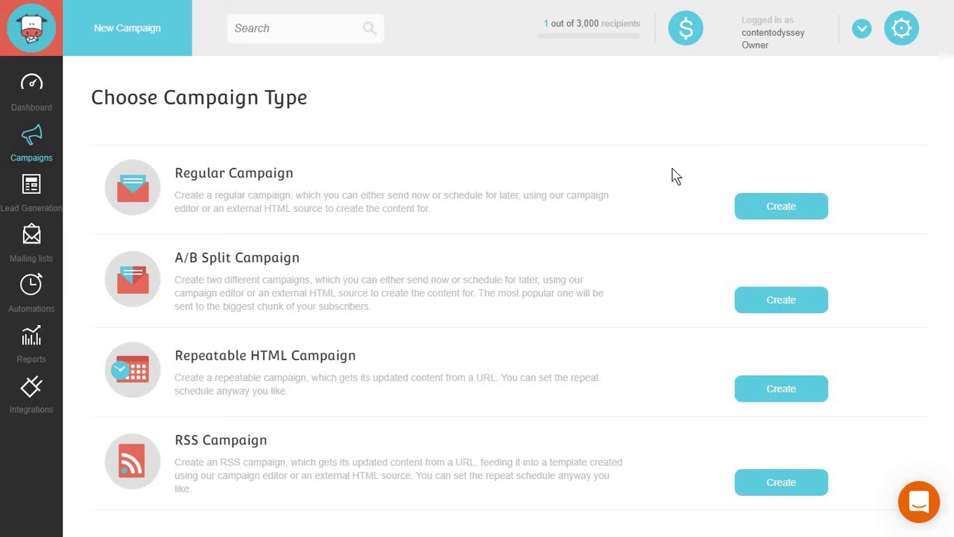
pyautogui.click(768, 208)
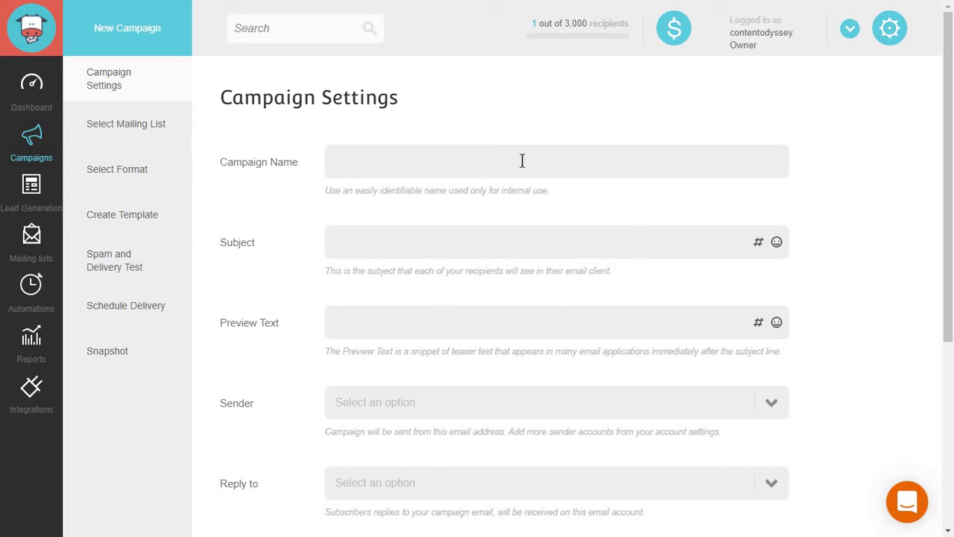
# Step: Name the campaign 'SEO Tips Newsletter' and paste in its subject line and preview text
pyautogui.write('SEO Tips Newsletter')
pyautogui.click(471, 244)
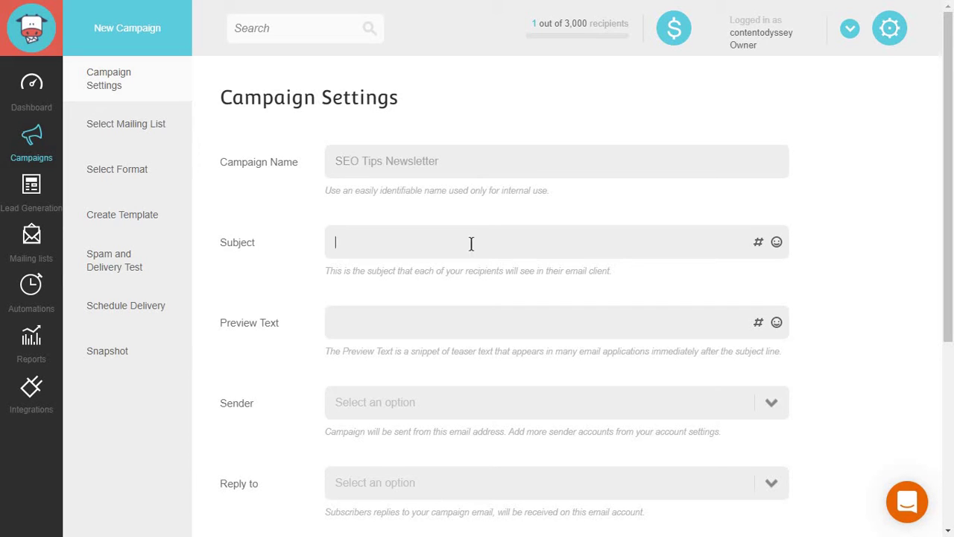
pyautogui.write('Never used these tips before')
pyautogui.click(431, 328)
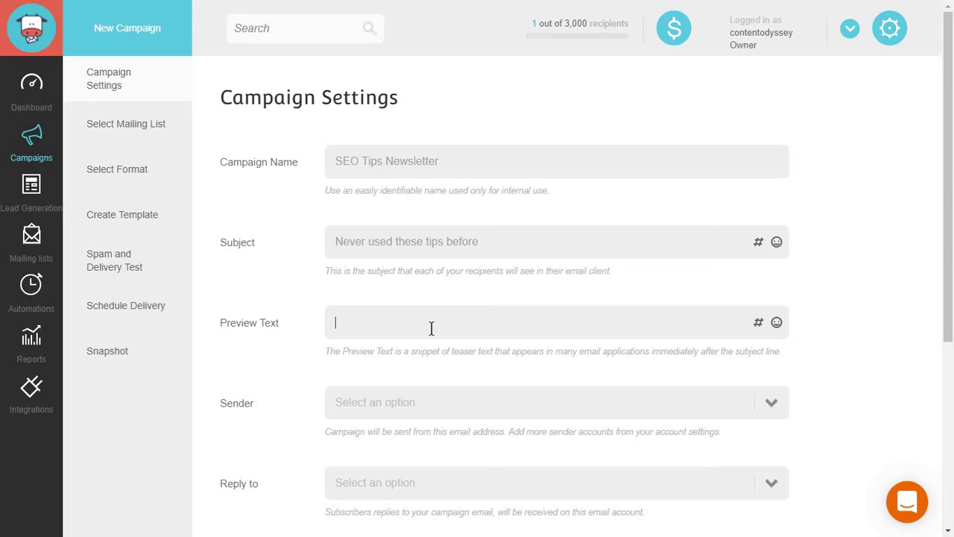
pyautogui.write("We're sharing our newest SEO findings only with you.")
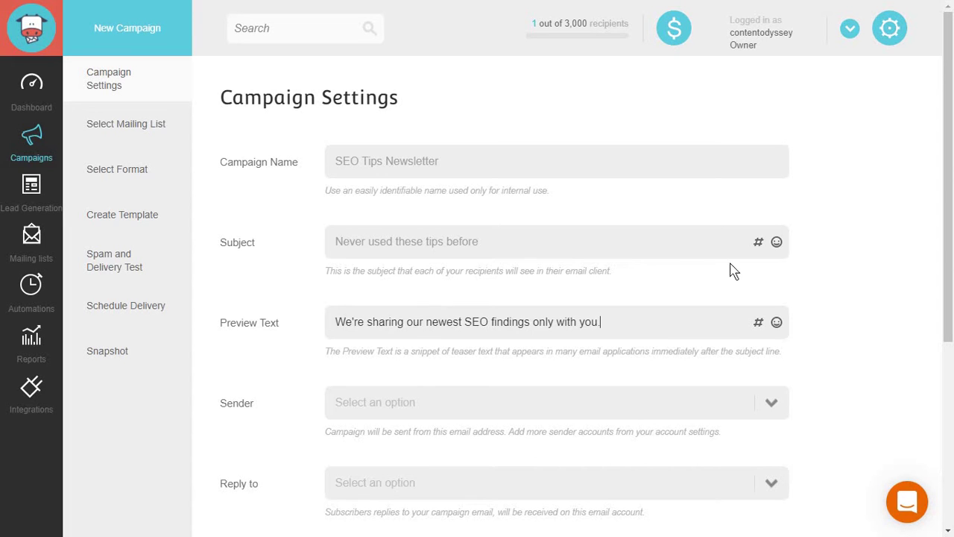
pyautogui.click(777, 245)
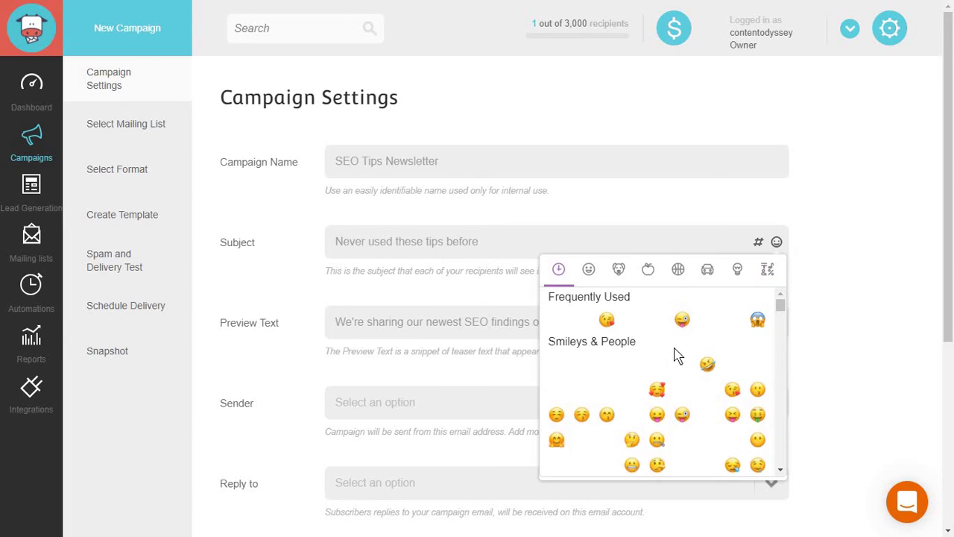
pyautogui.click(816, 296)
# Step: Set both the sender and the reply-to address to the account owner
pyautogui.scroll(-2, 709, 303)
pyautogui.click(690, 274)
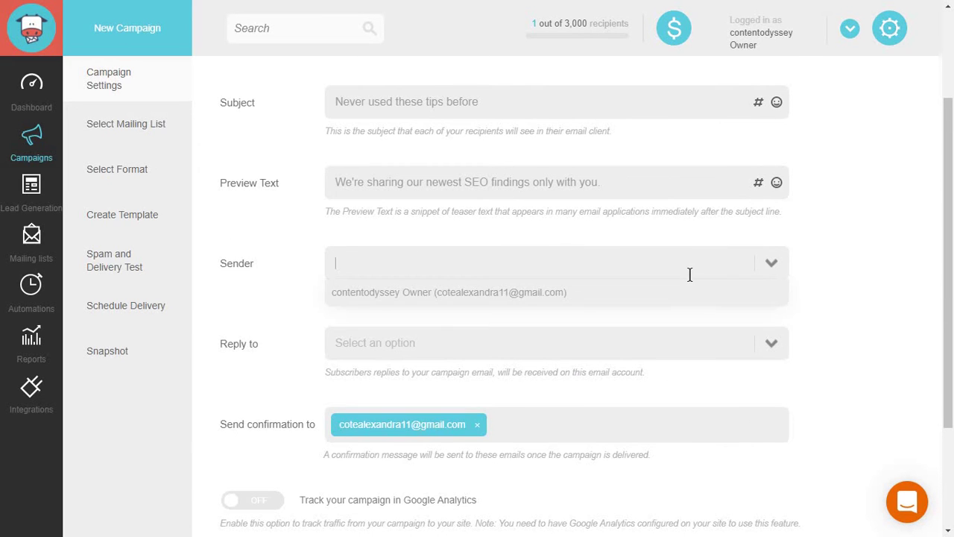
pyautogui.click(619, 296)
pyautogui.click(615, 349)
pyautogui.click(600, 377)
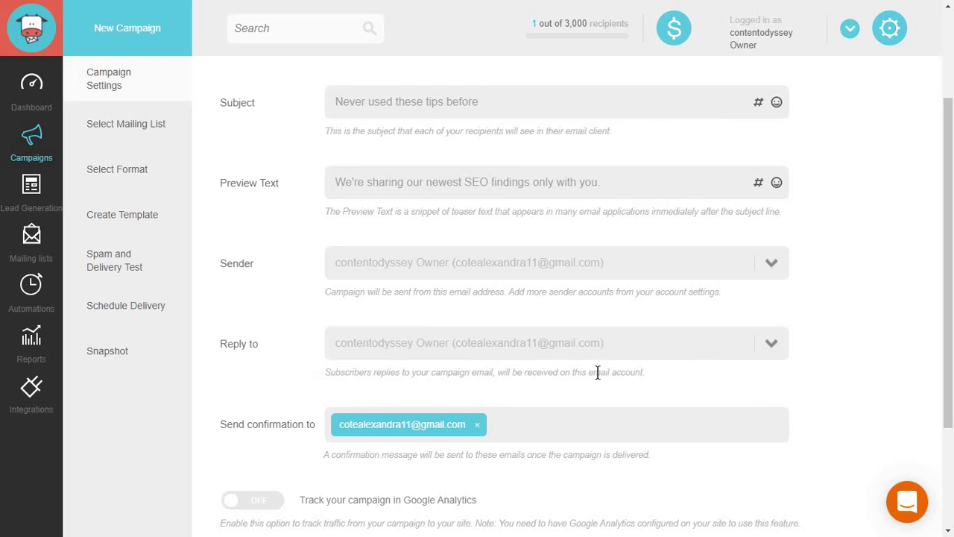
pyautogui.scroll(-2, 518, 276)
pyautogui.scroll(-1, 519, 275)
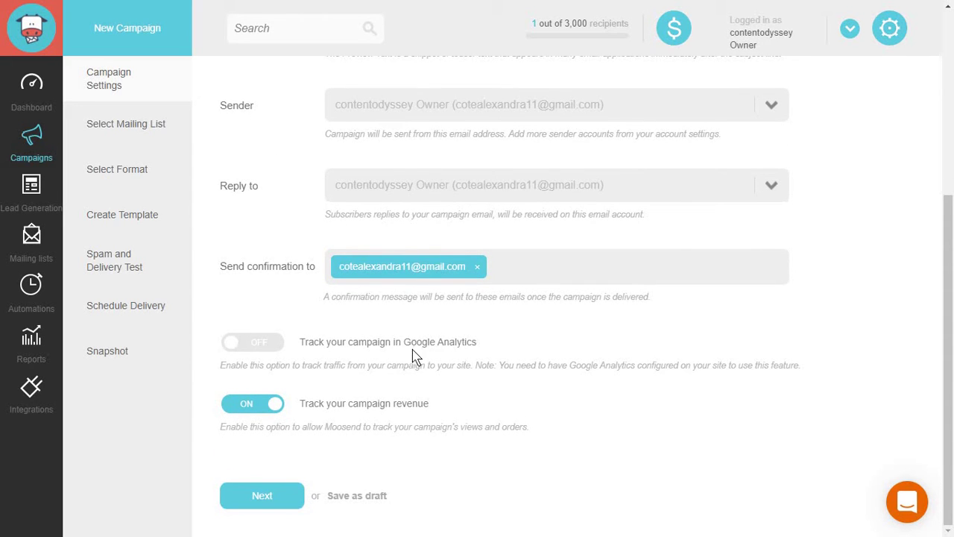
# Step: Send the campaign to the first mailing list and keep the HTML and plain text format
pyautogui.click(246, 494)
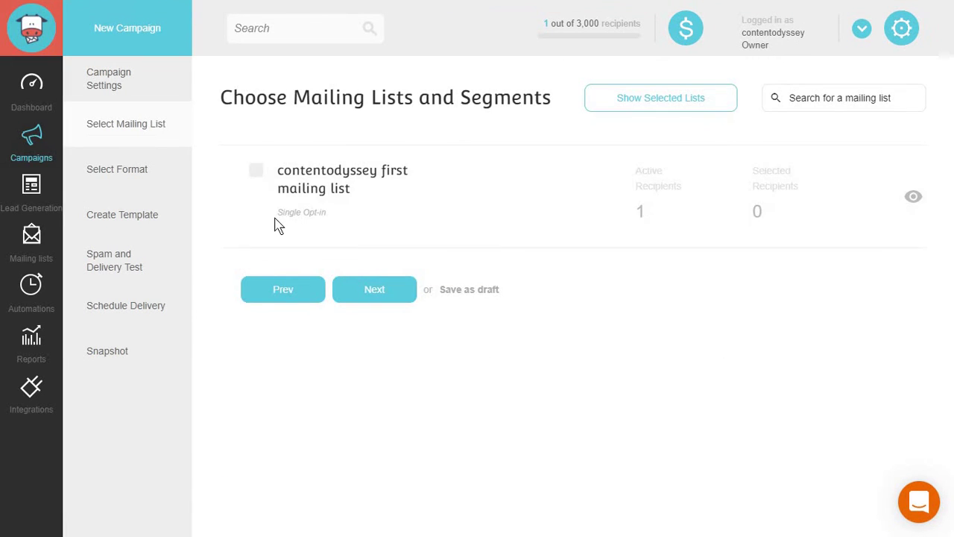
pyautogui.click(265, 179)
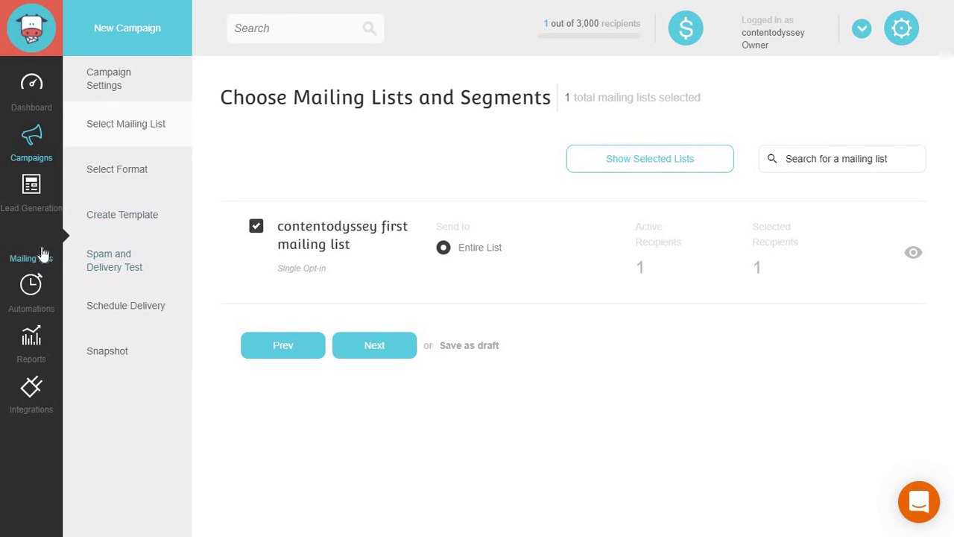
pyautogui.click(374, 344)
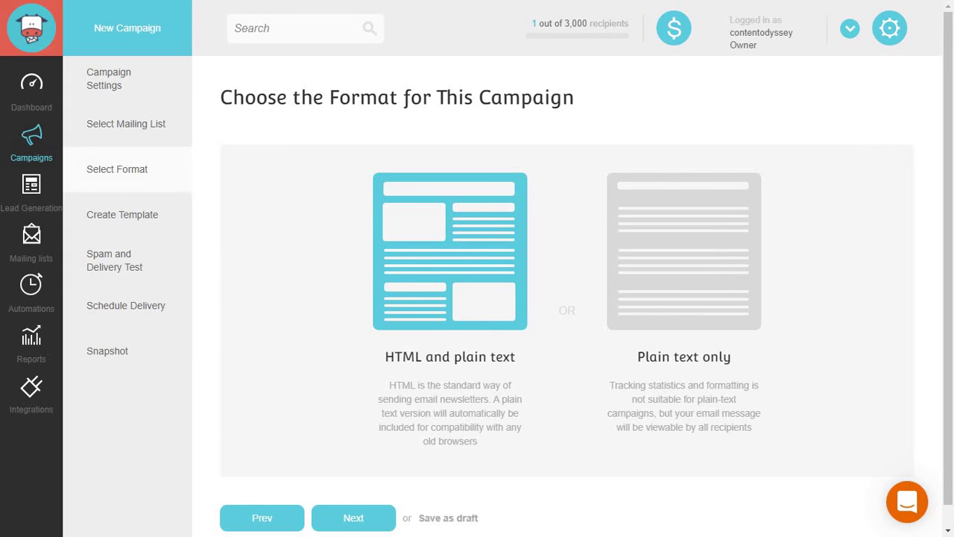
pyautogui.click(377, 516)
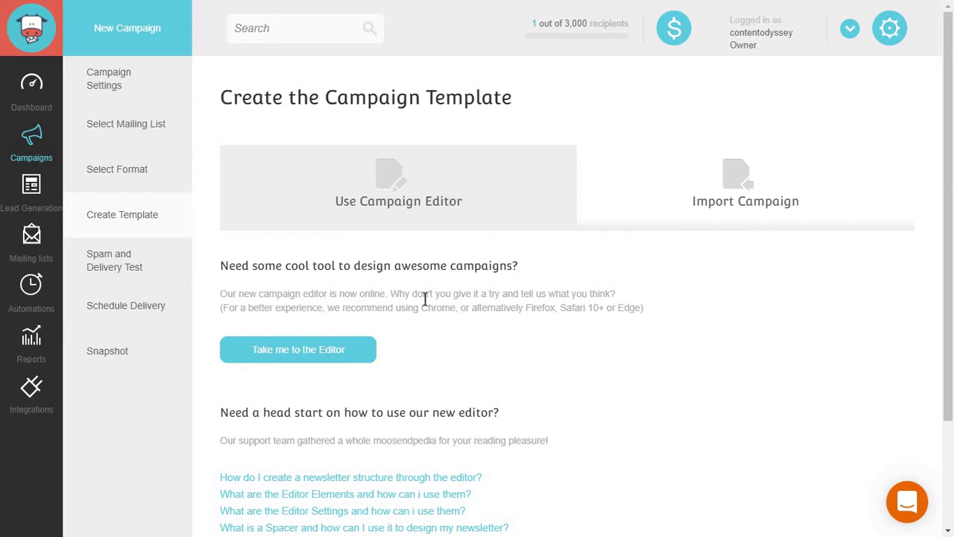
# Step: Open the campaign editor and browse the Template Library
pyautogui.click(361, 355)
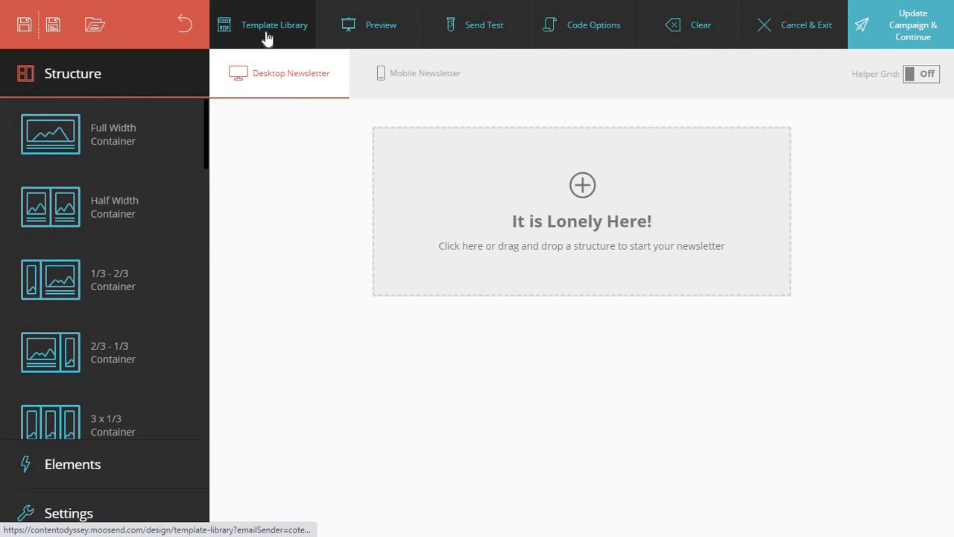
pyautogui.click(267, 36)
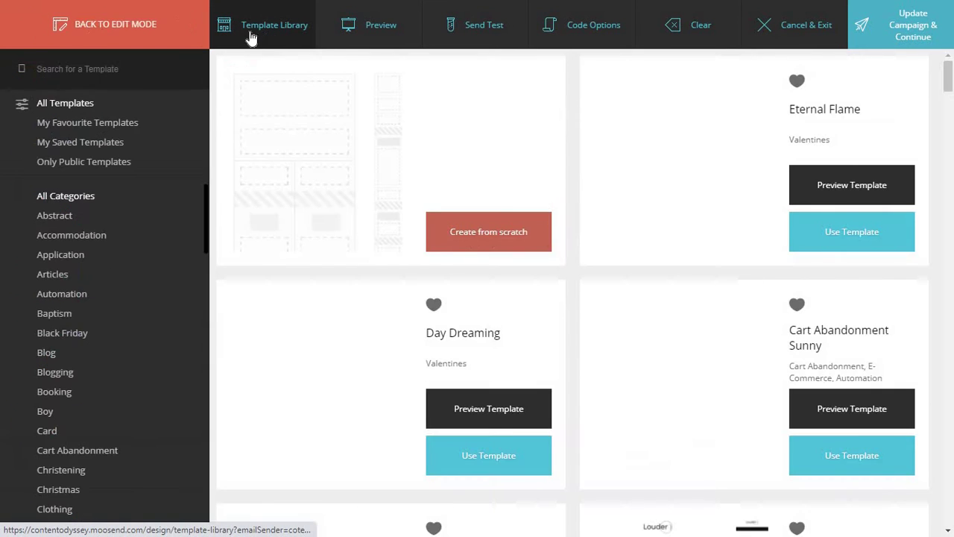
pyautogui.scroll(-2, 432, 237)
pyautogui.scroll(-10, 432, 237)
pyautogui.scroll(-6, 432, 237)
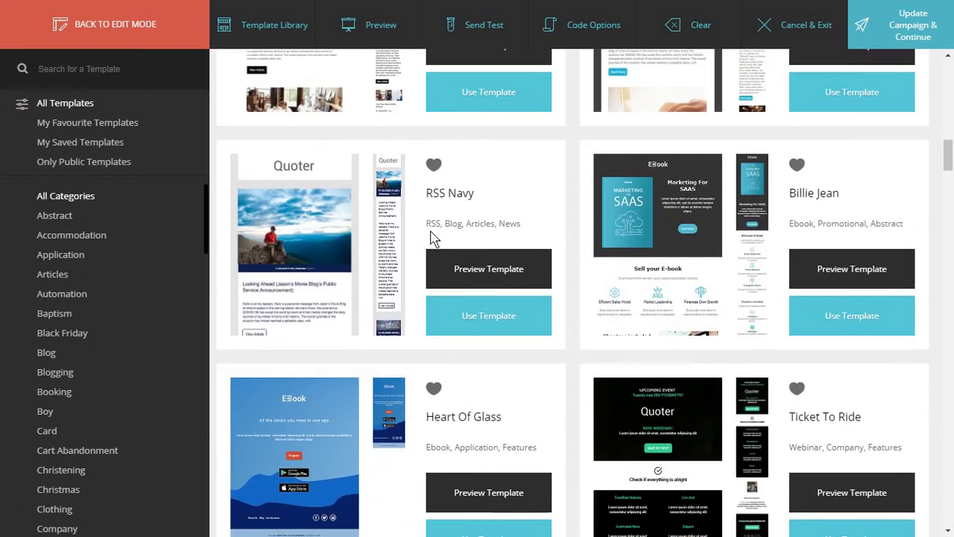
pyautogui.scroll(-2, 444, 254)
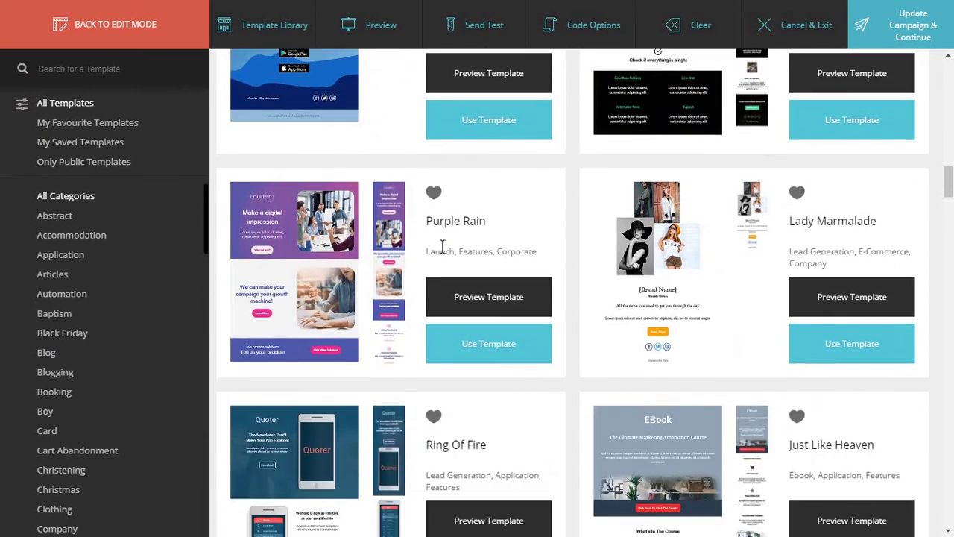
pyautogui.scroll(-3, 443, 253)
pyautogui.scroll(-5, 443, 254)
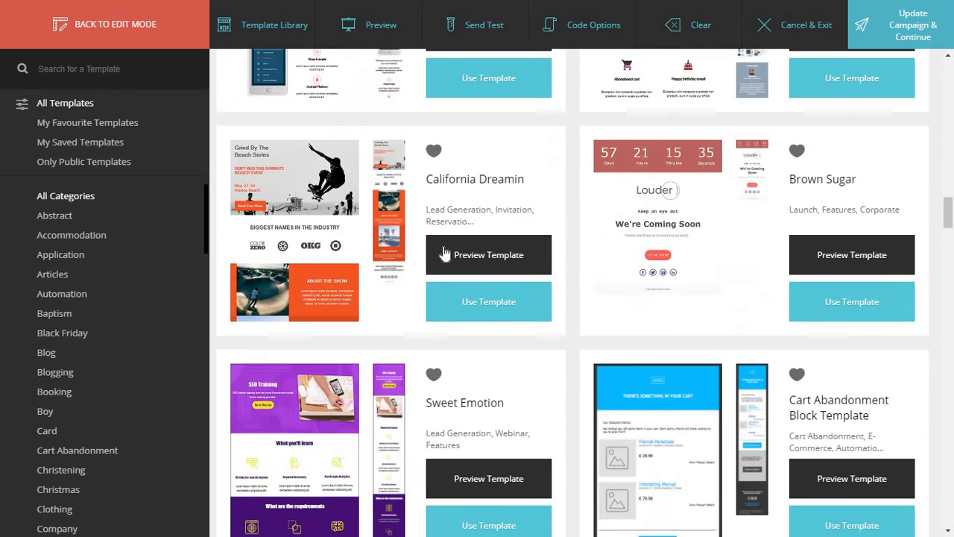
pyautogui.scroll(-3, 444, 253)
pyautogui.scroll(-3, 443, 253)
pyautogui.scroll(2, 444, 254)
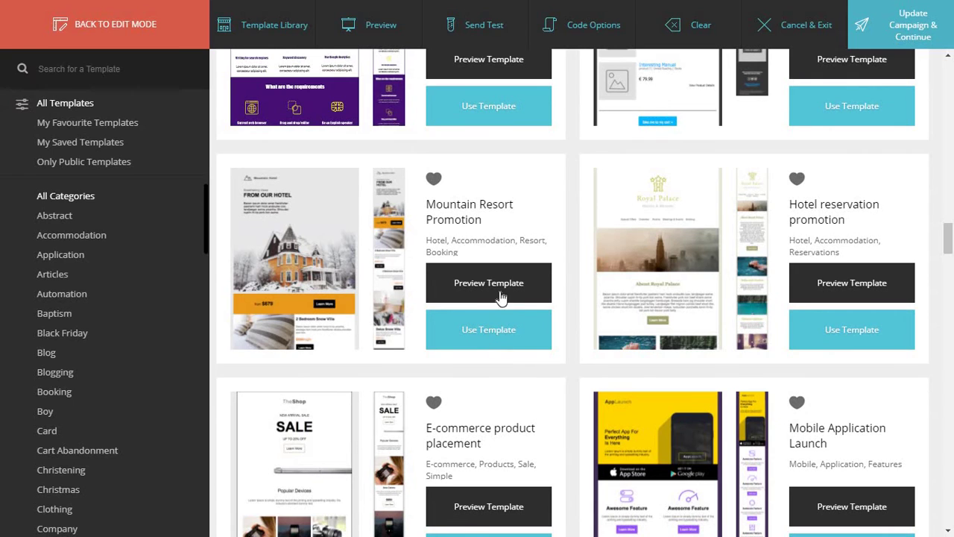
# Step: Favourite Mountain Resort Promotion and choose to use it from My Favourite Templates
pyautogui.click(434, 180)
pyautogui.click(104, 127)
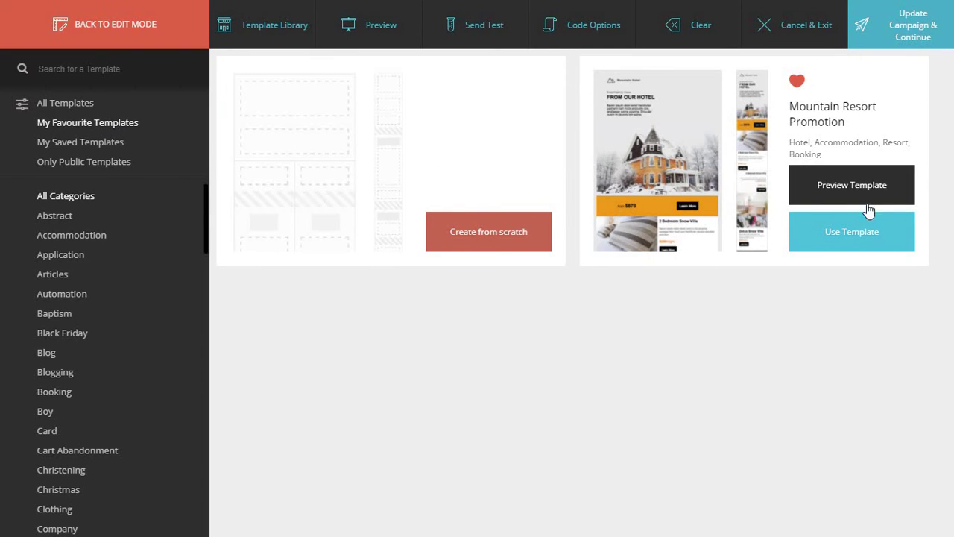
pyautogui.click(850, 235)
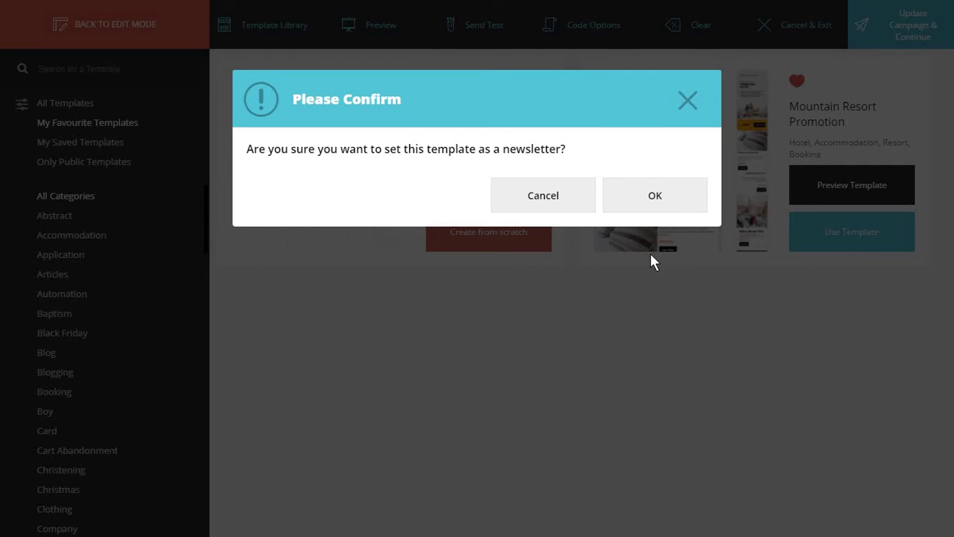
# Step: Confirm Mountain Resort Promotion as the newsletter template and look over its layout
pyautogui.click(662, 209)
pyautogui.scroll(6, 615, 274)
pyautogui.scroll(-3, 615, 274)
pyautogui.scroll(-2, 615, 274)
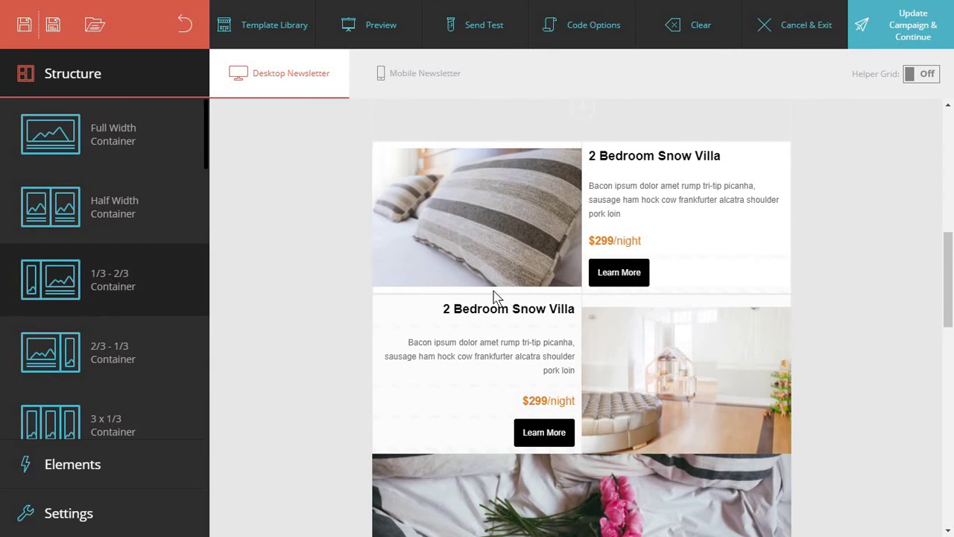
pyautogui.scroll(-4, 477, 298)
pyautogui.scroll(2, 469, 379)
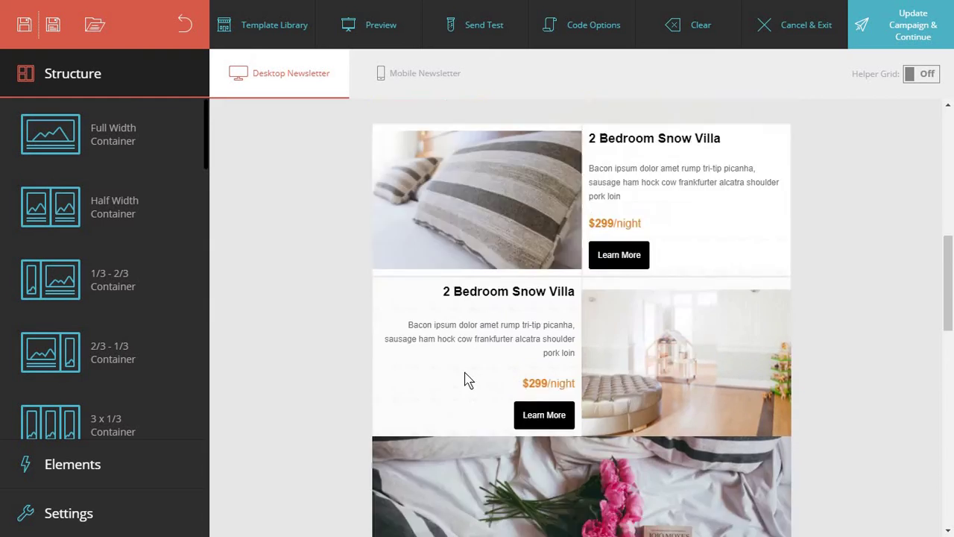
pyautogui.scroll(-5, 465, 378)
pyautogui.scroll(4, 463, 369)
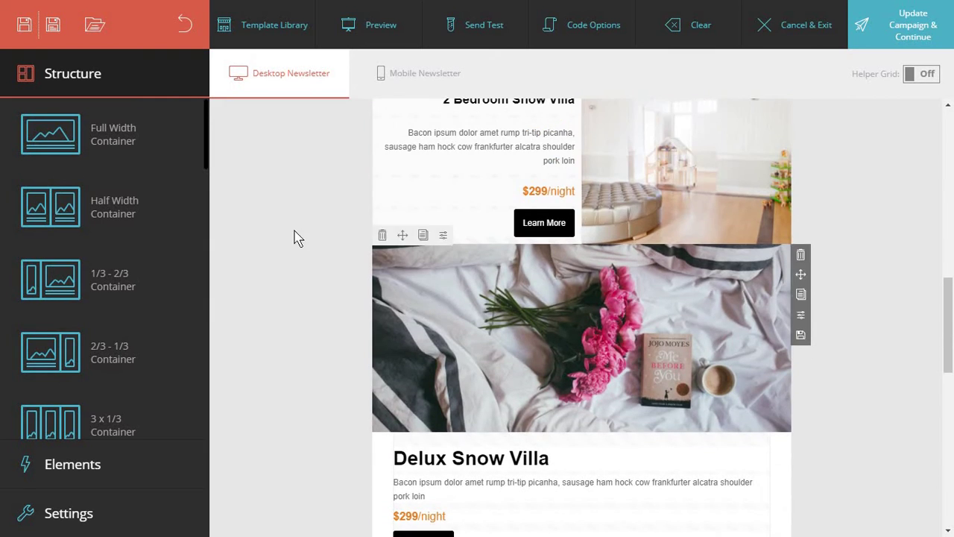
# Step: Add a full-width row below the second villa card holding an empty image block
pyautogui.moveTo(154, 155); pyautogui.dragTo(498, 290)
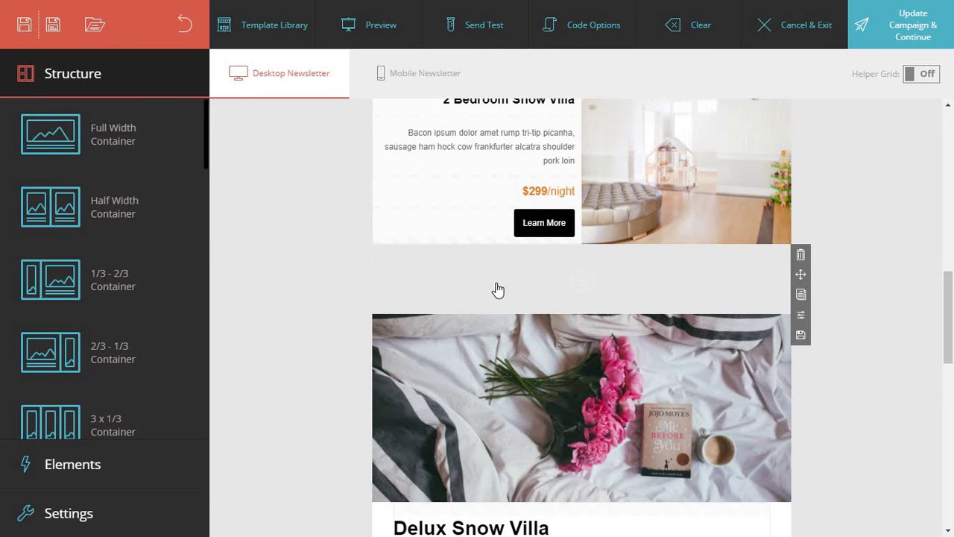
pyautogui.scroll(-3, 174, 353)
pyautogui.click(104, 464)
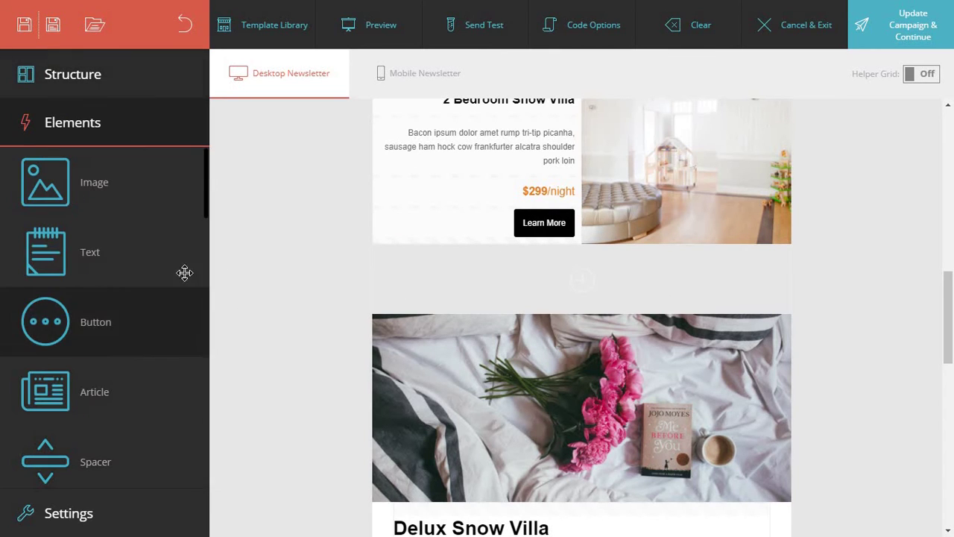
pyautogui.moveTo(134, 224); pyautogui.dragTo(479, 284)
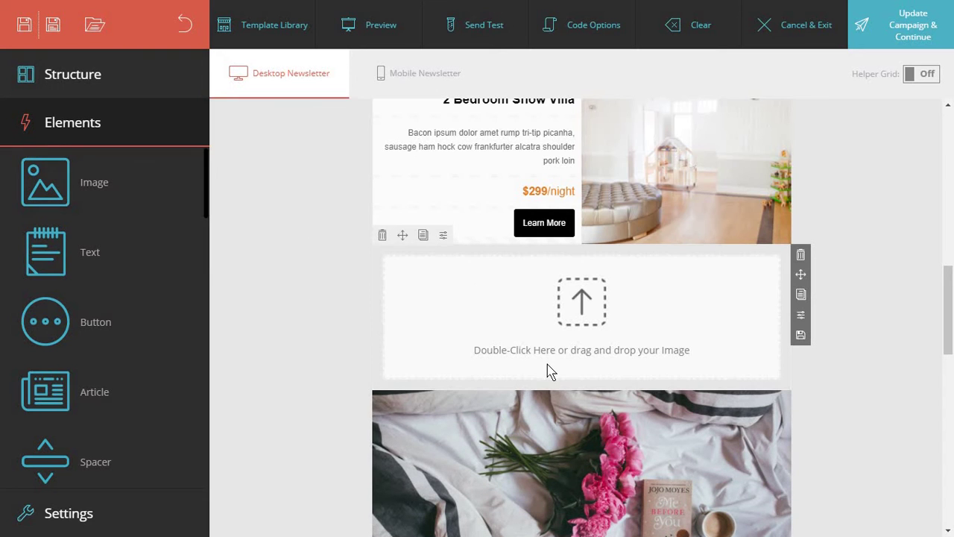
pyautogui.click(576, 337)
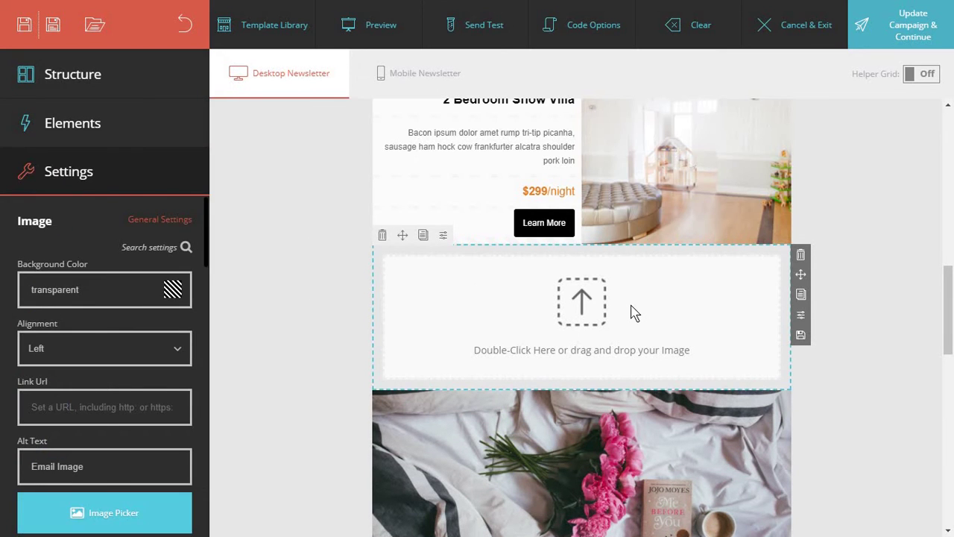
# Step: Fill the placeholder with an Unsplash perfume photo and stretch it to full block width
pyautogui.doubleClick(630, 312)
pyautogui.click(183, 190)
pyautogui.moveTo(553, 217)
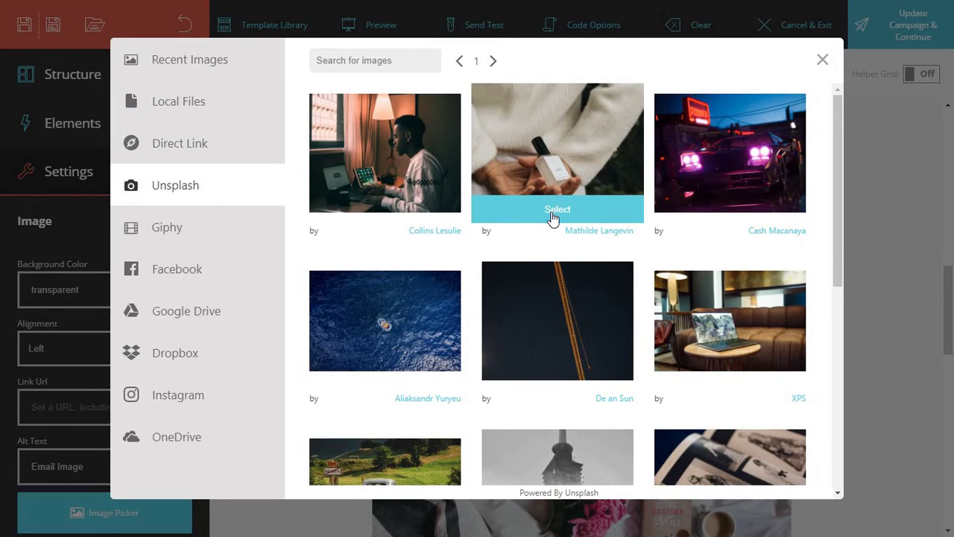
pyautogui.press('Escape')
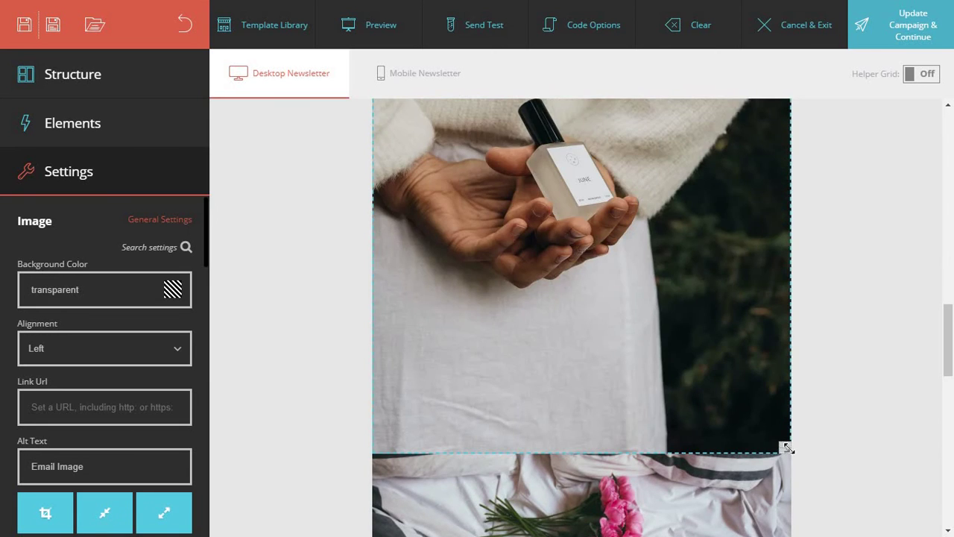
pyautogui.scroll(-4, 633, 255)
pyautogui.scroll(5, 681, 226)
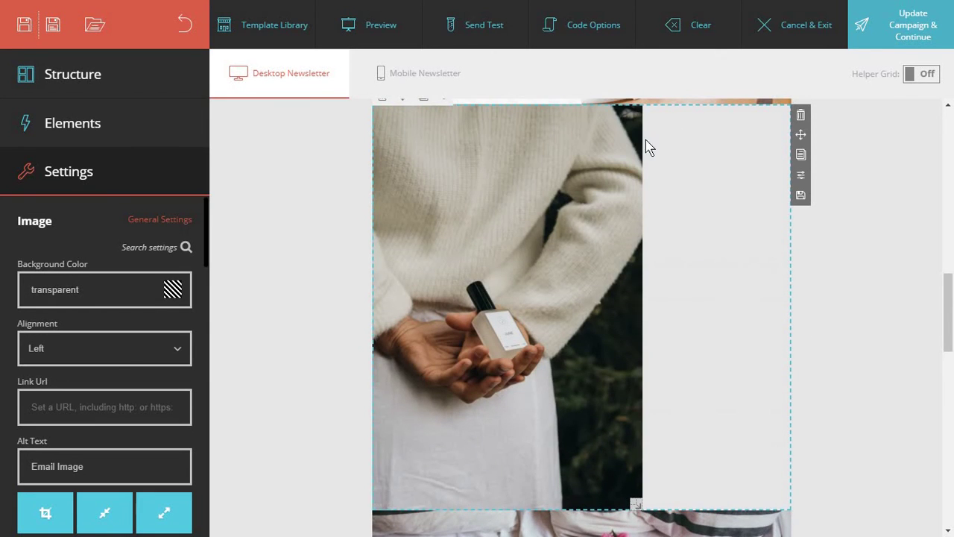
pyautogui.moveTo(635, 503); pyautogui.dragTo(814, 534)
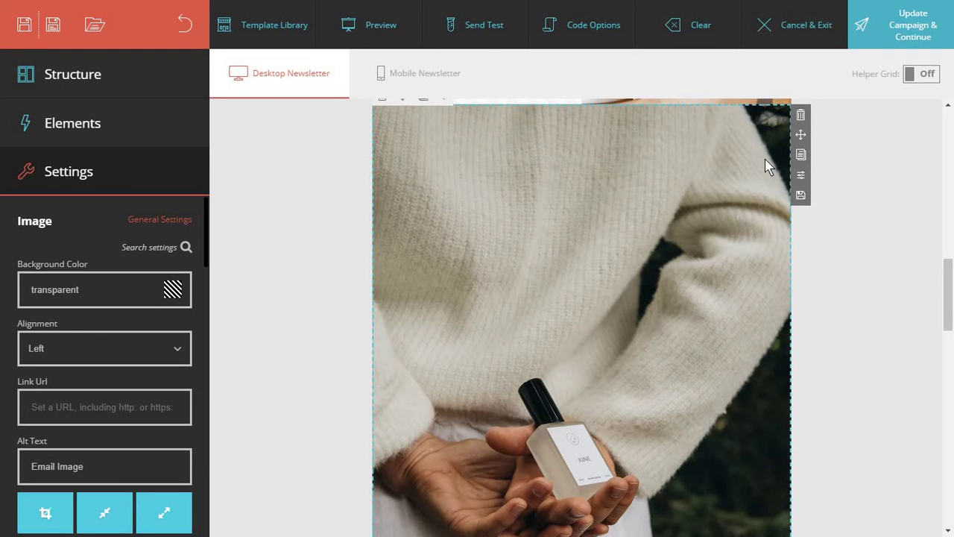
# Step: Replace it with the Unsplash photo of the yellow sweater and two handbags
pyautogui.click(116, 446)
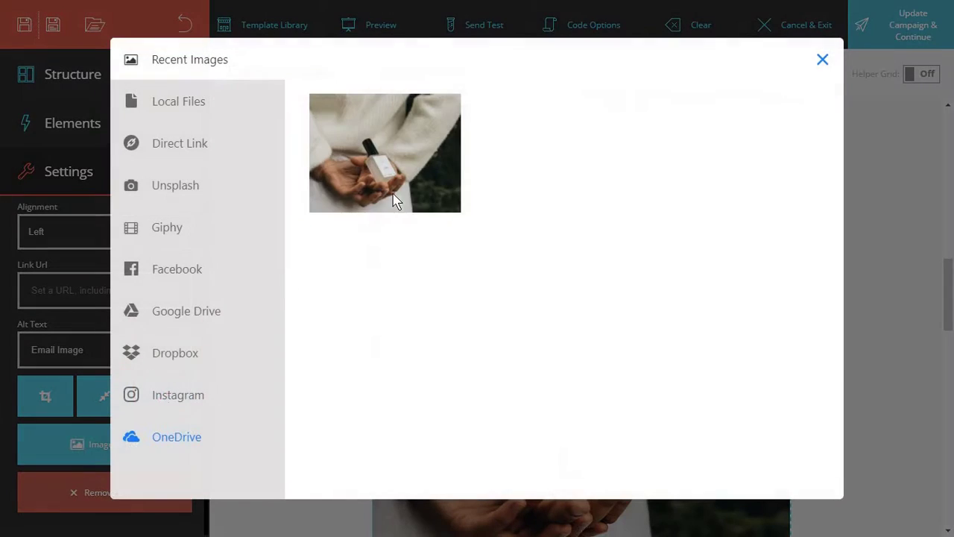
pyautogui.click(206, 187)
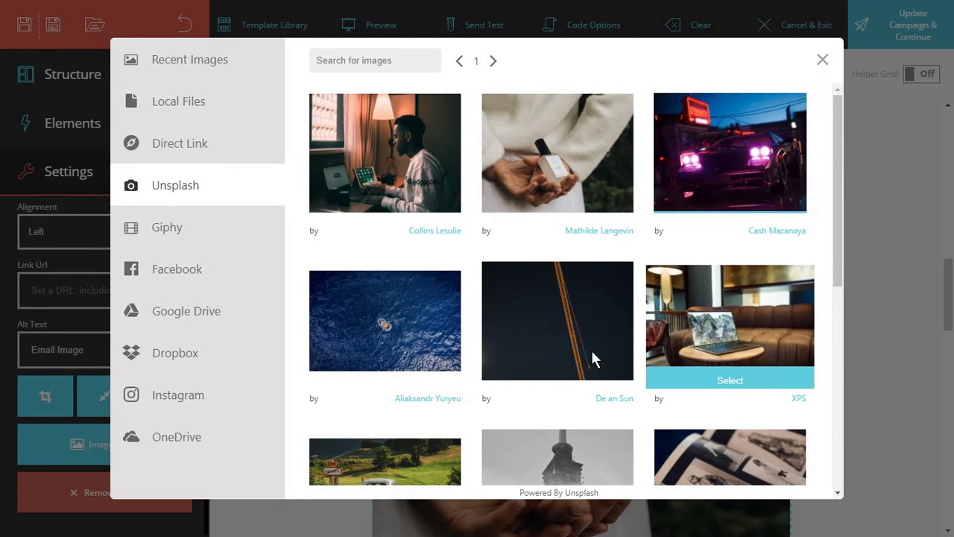
pyautogui.scroll(-4, 584, 351)
pyautogui.scroll(-1, 756, 362)
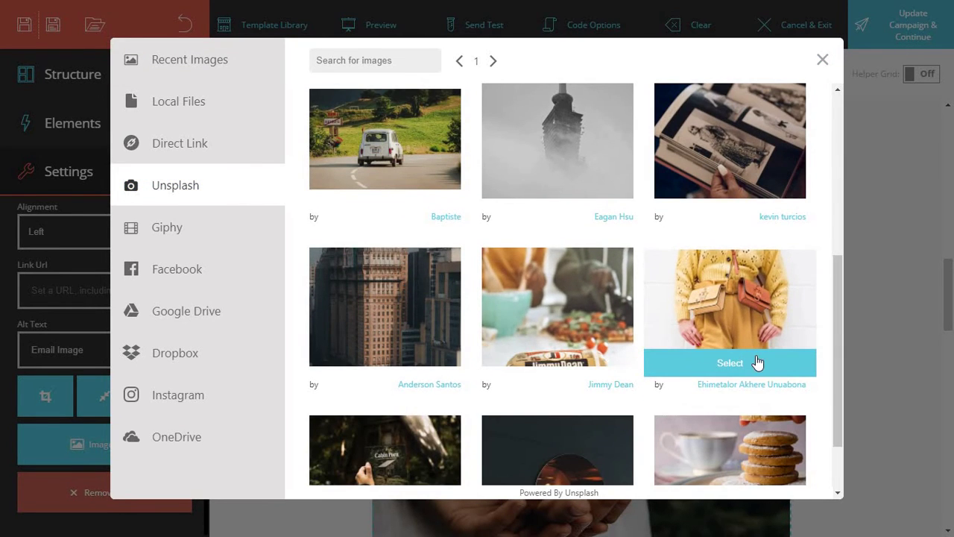
pyautogui.click(756, 362)
pyautogui.scroll(1, 105, 290)
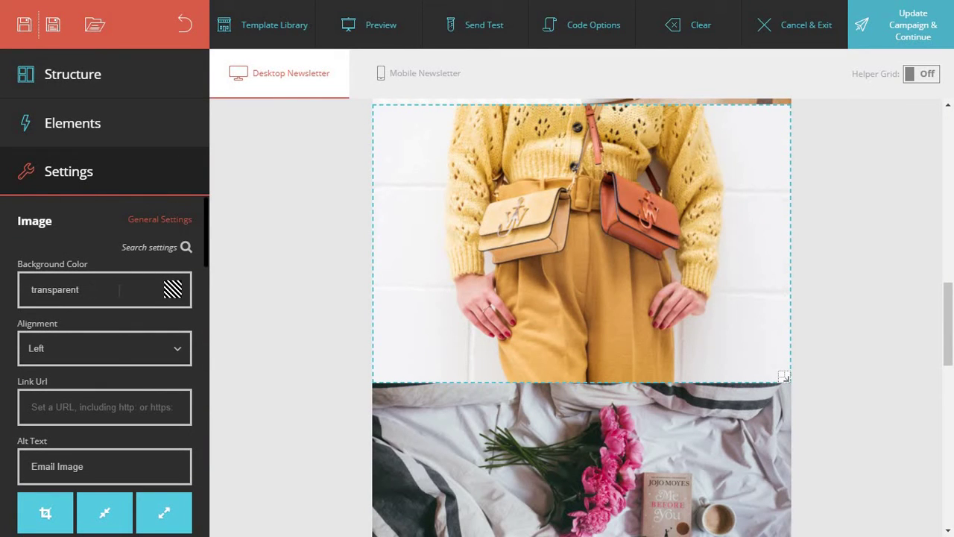
pyautogui.click(116, 353)
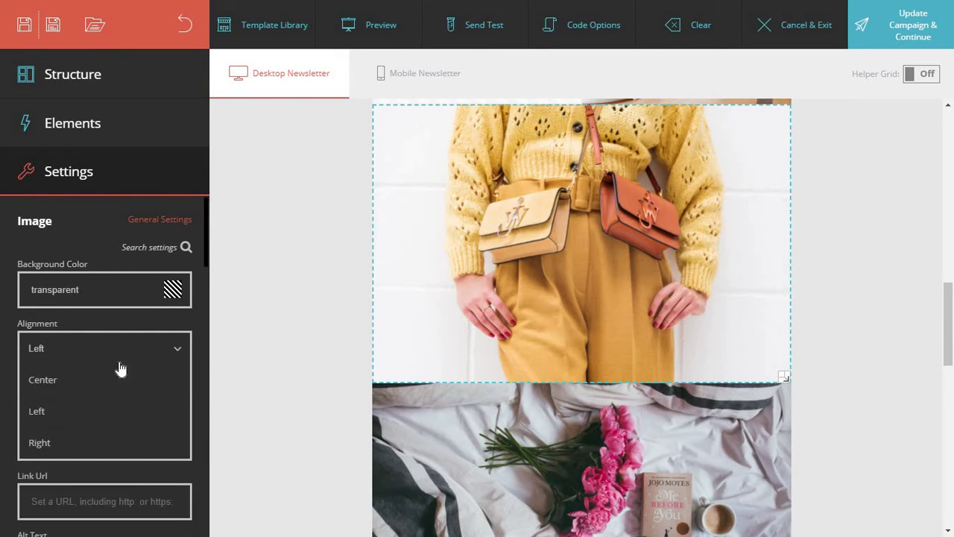
# Step: Centre the handbag photo and crop it to a full-width, short strip
pyautogui.click(102, 379)
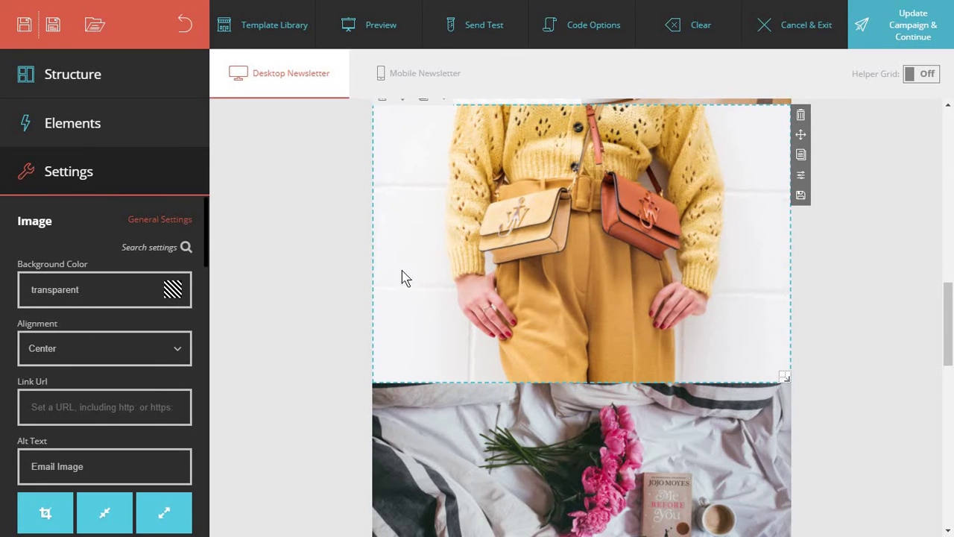
pyautogui.scroll(-1, 99, 333)
pyautogui.scroll(-1, 93, 343)
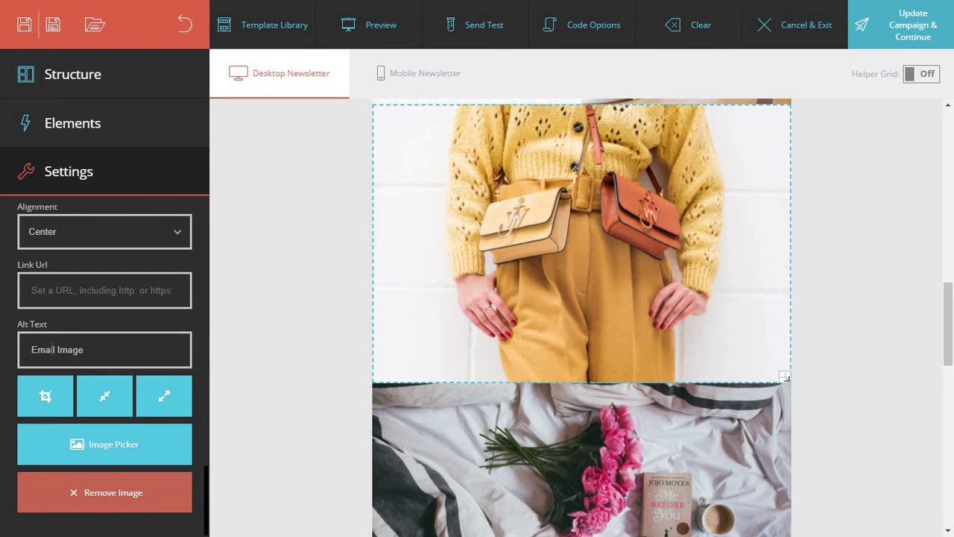
pyautogui.click(51, 404)
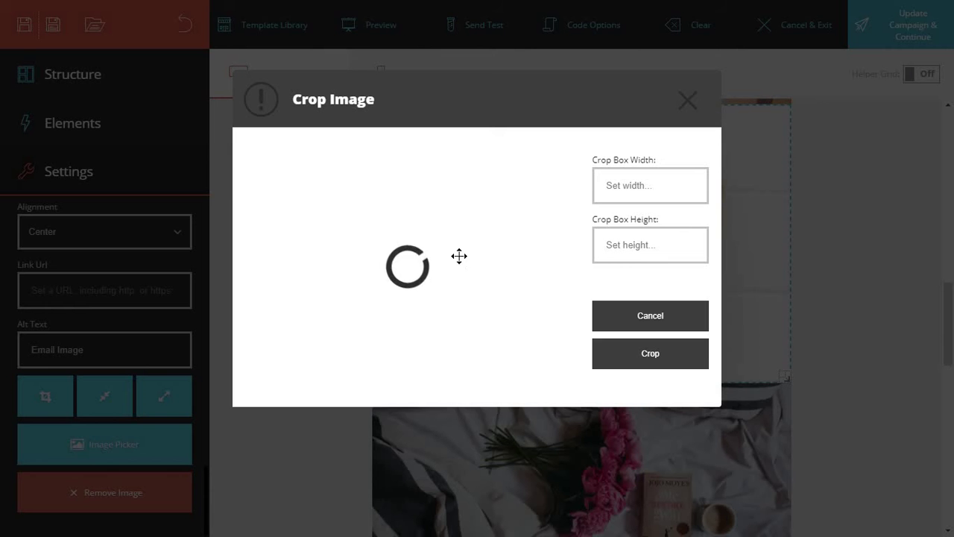
pyautogui.moveTo(382, 247); pyautogui.dragTo(349, 252)
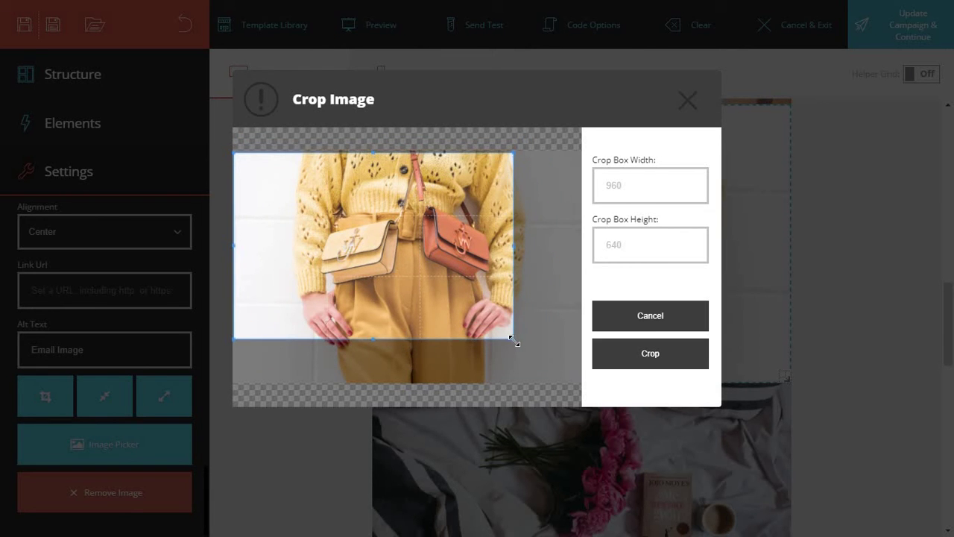
pyautogui.moveTo(513, 340); pyautogui.dragTo(594, 353)
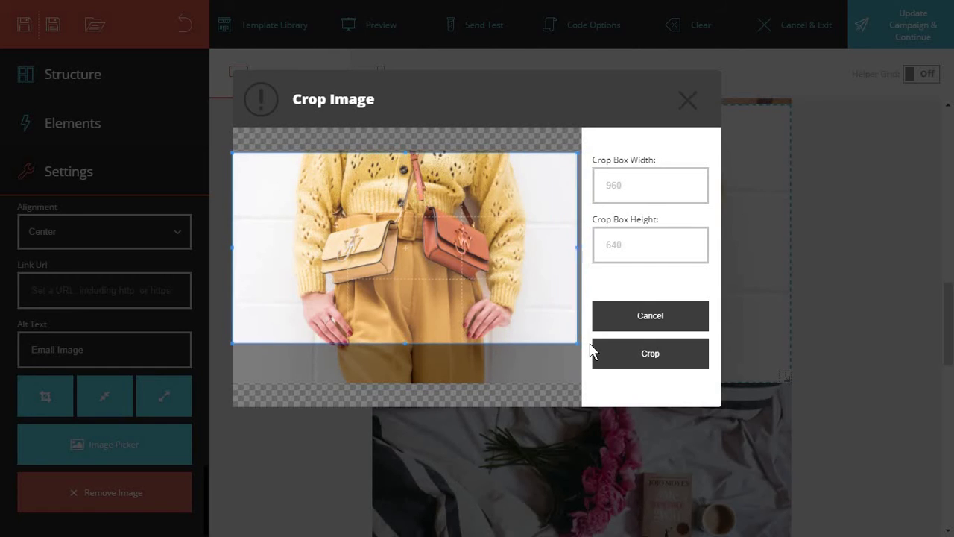
pyautogui.click(650, 353)
pyautogui.scroll(2, 602, 313)
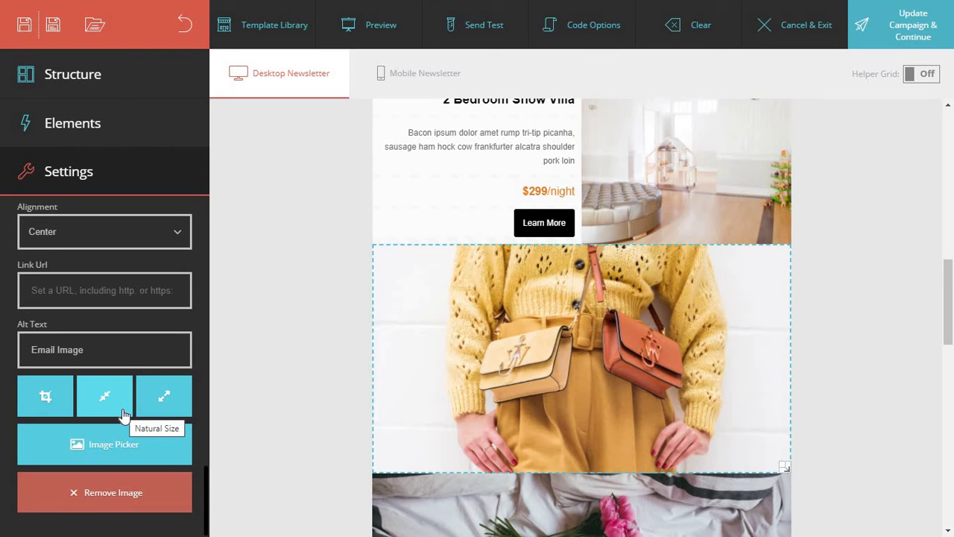
pyautogui.click(166, 399)
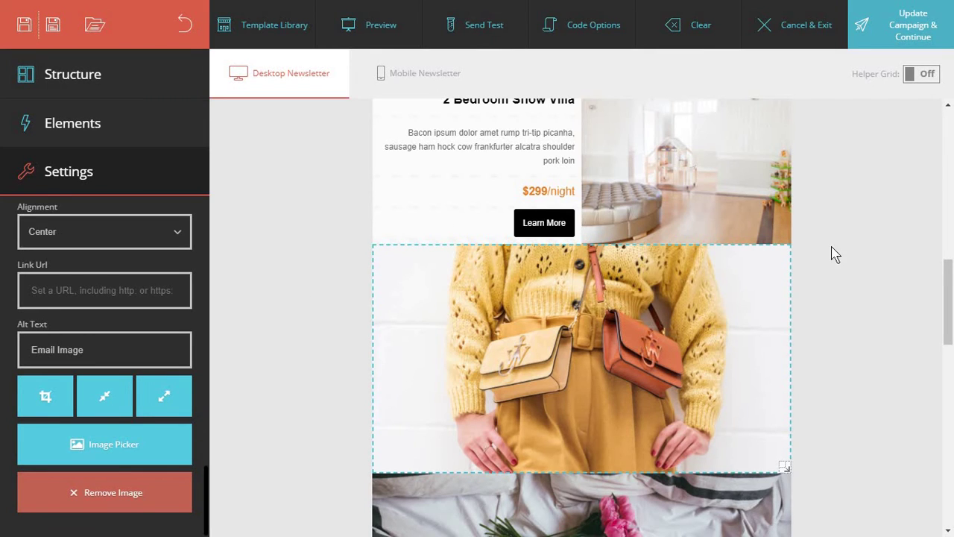
pyautogui.scroll(5, 912, 241)
pyautogui.click(520, 396)
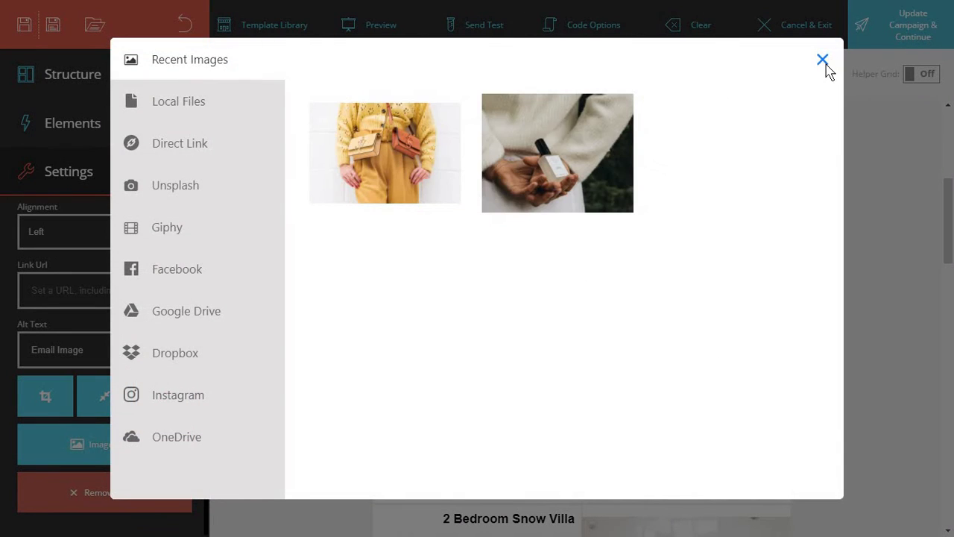
pyautogui.click(823, 60)
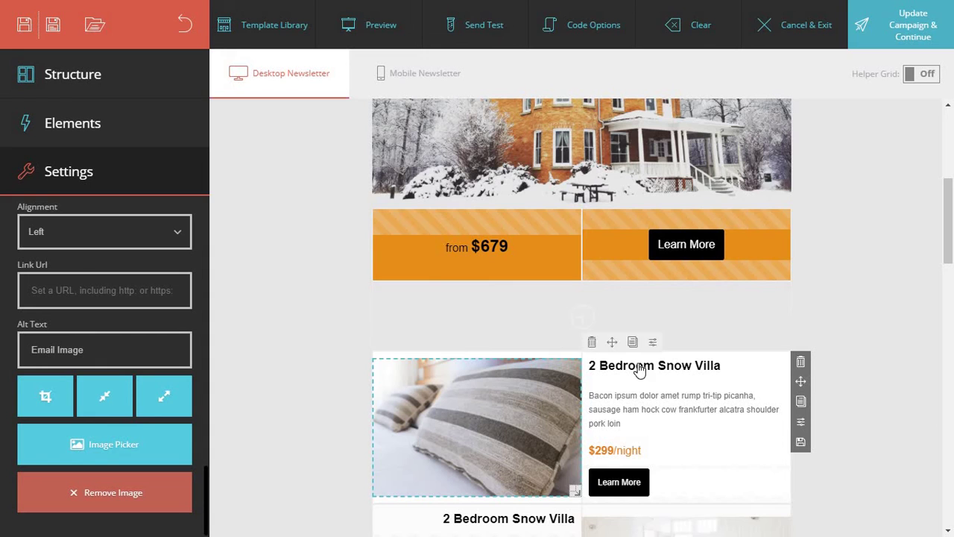
pyautogui.click(637, 369)
pyautogui.doubleClick(696, 400)
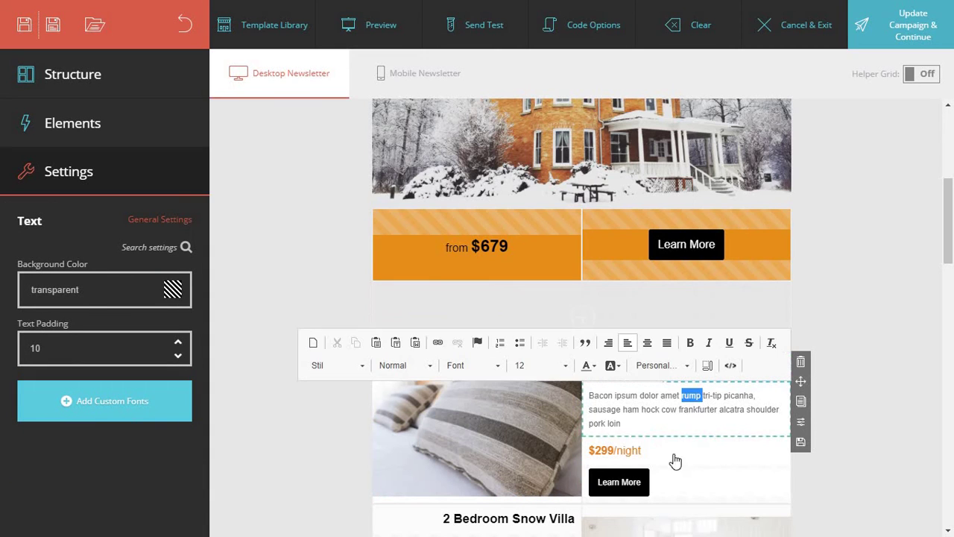
pyautogui.click(647, 484)
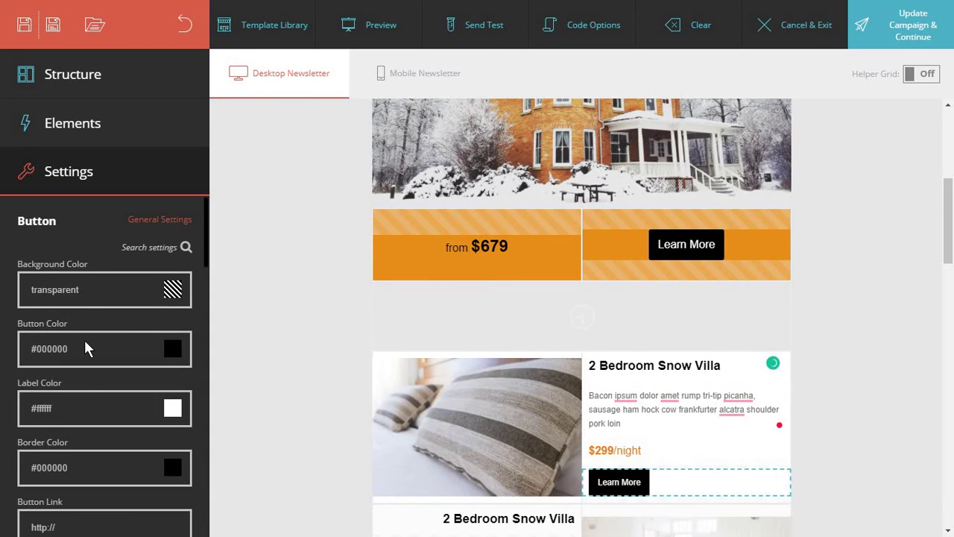
pyautogui.scroll(-2, 83, 338)
pyautogui.scroll(-5, 101, 290)
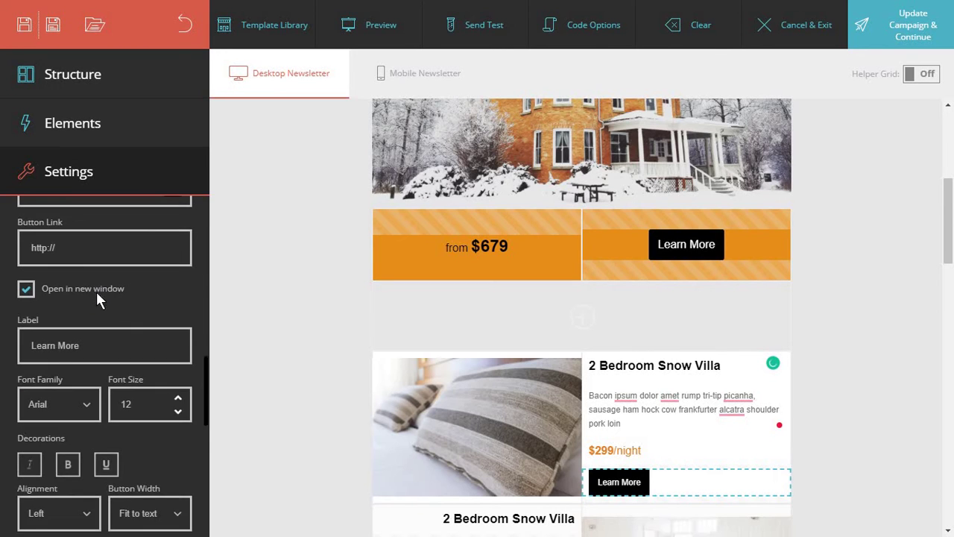
pyautogui.scroll(3, 116, 328)
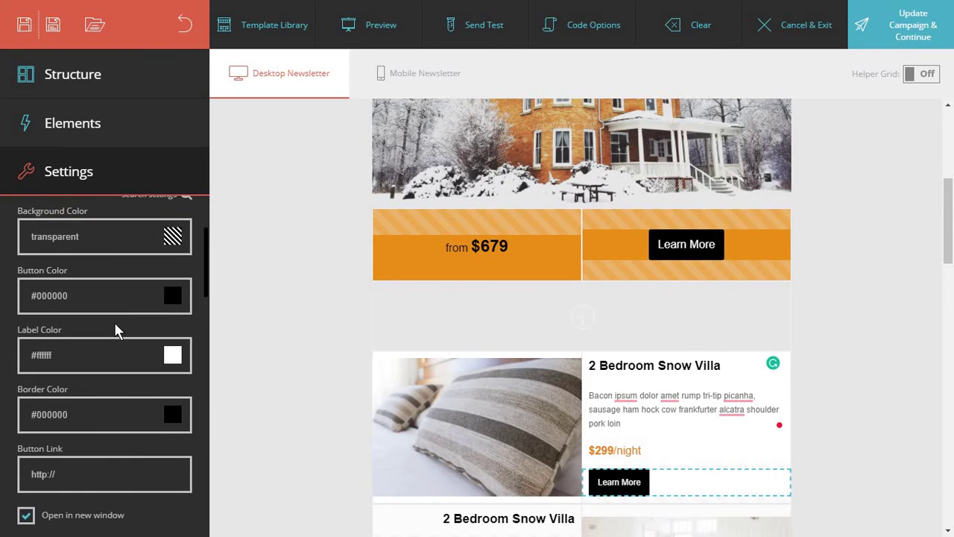
pyautogui.click(411, 320)
pyautogui.scroll(5, 410, 320)
pyautogui.moveTo(409, 310)
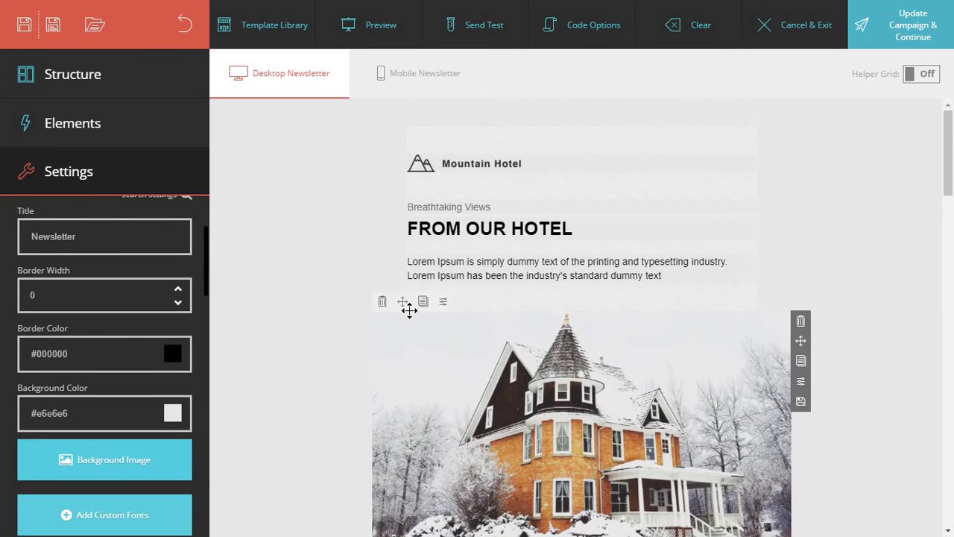
pyautogui.scroll(-1, 335, 333)
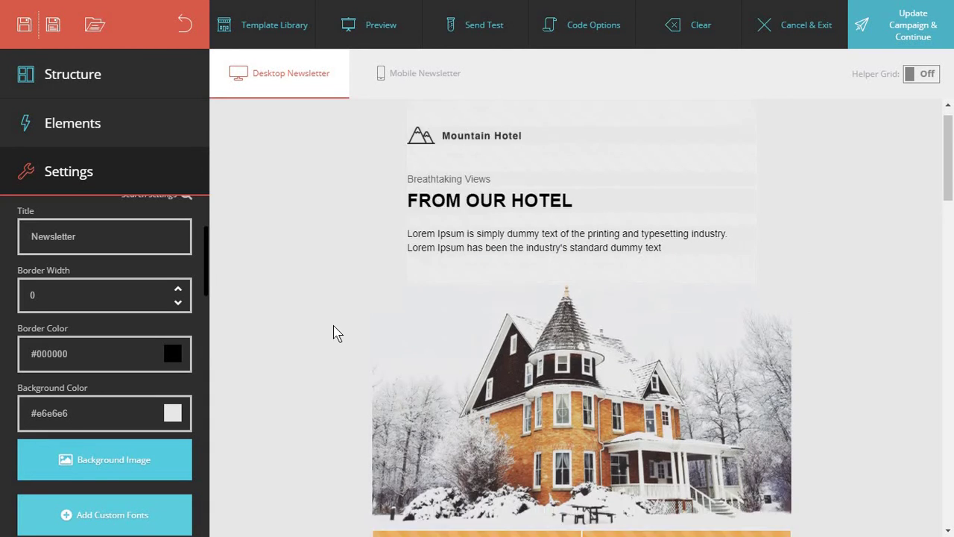
pyautogui.scroll(-10, 335, 334)
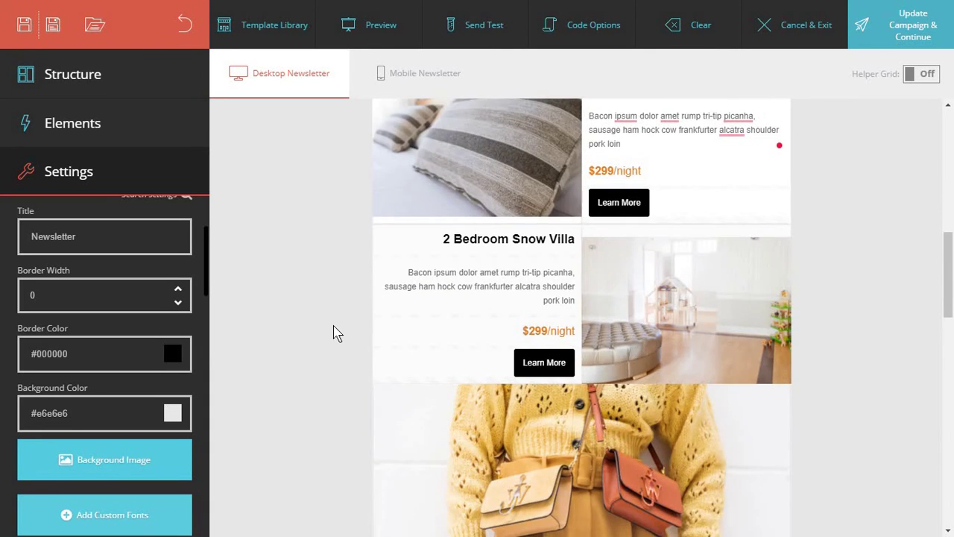
pyautogui.moveTo(564, 277)
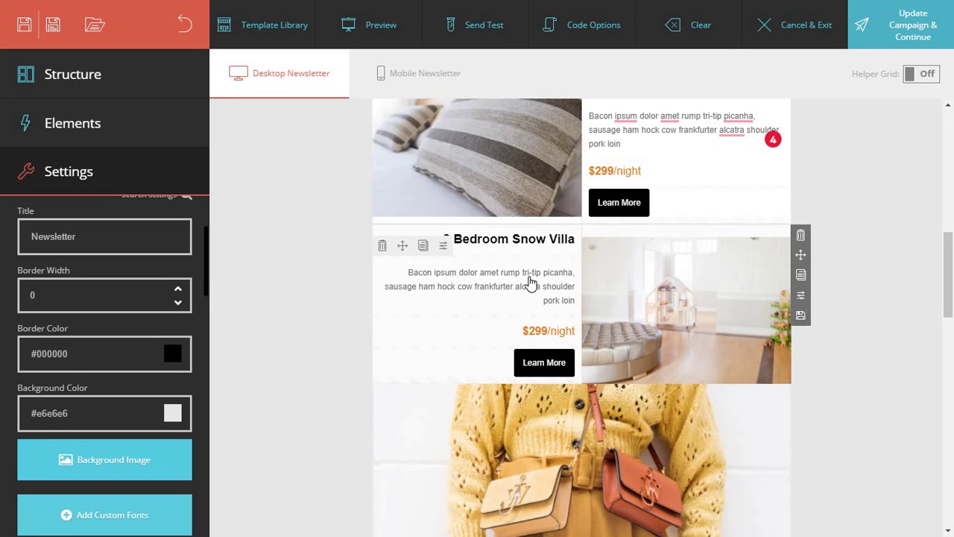
pyautogui.scroll(-5, 537, 298)
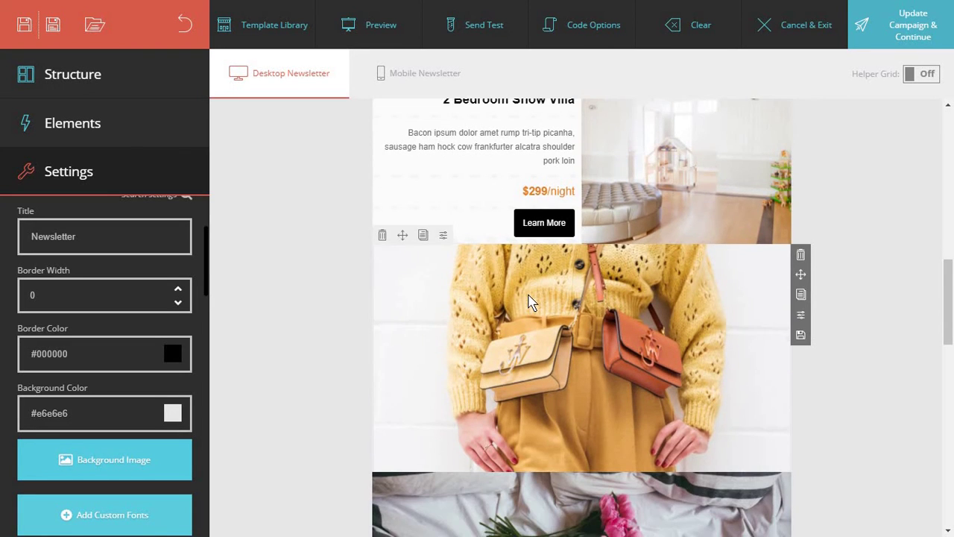
pyautogui.scroll(-12, 531, 300)
pyautogui.scroll(20, 530, 301)
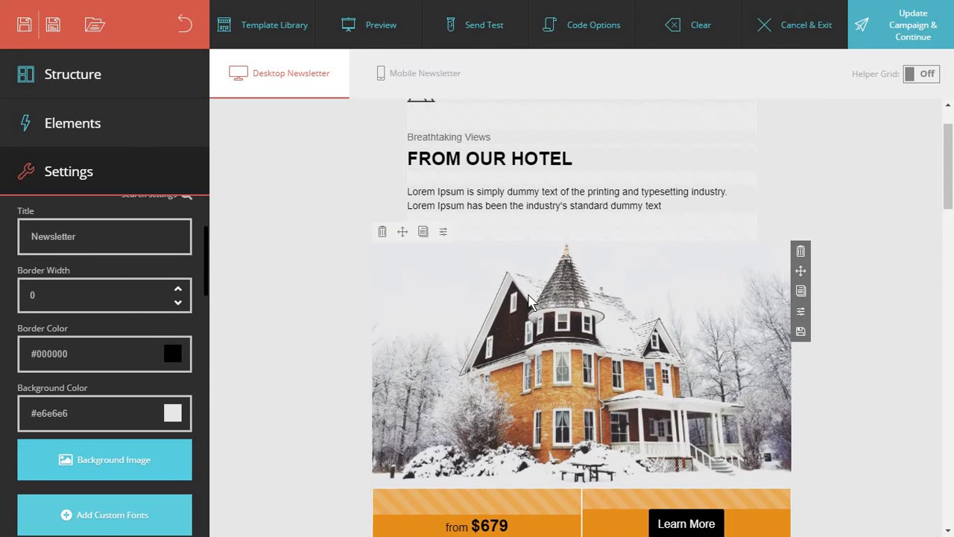
pyautogui.scroll(2, 529, 300)
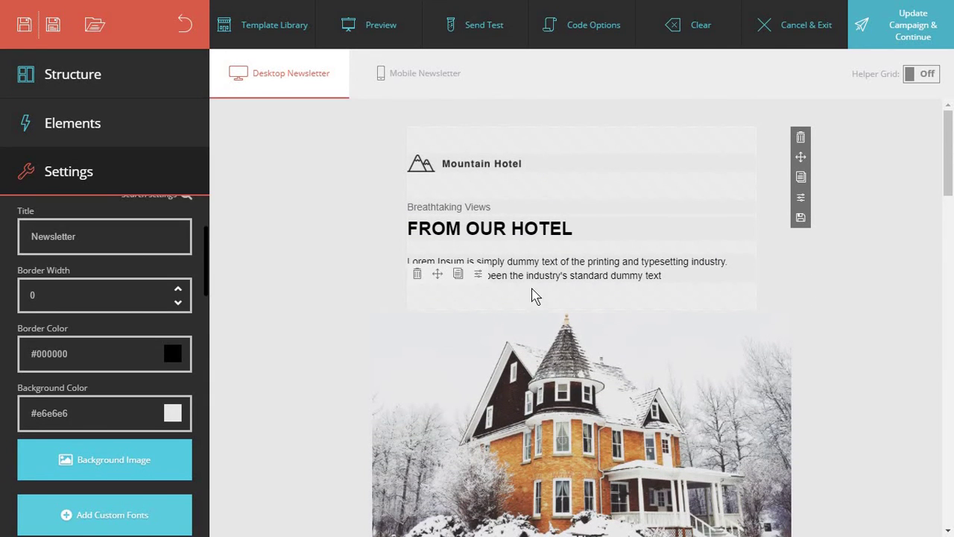
pyautogui.scroll(-15, 532, 293)
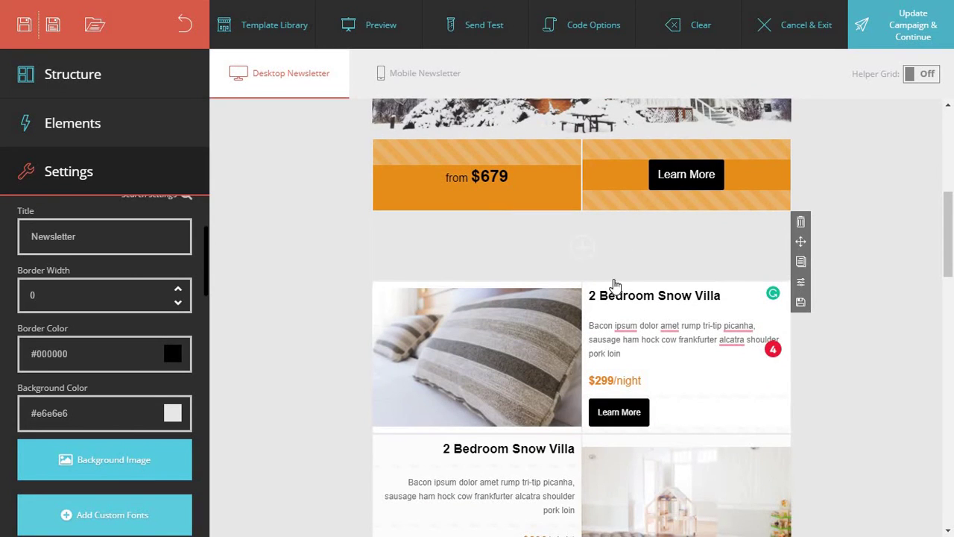
pyautogui.scroll(-9, 618, 272)
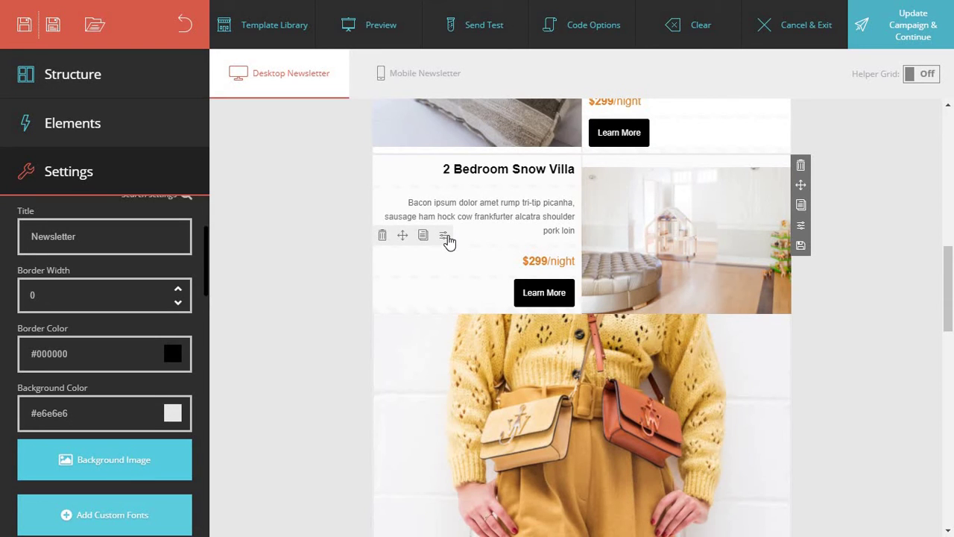
pyautogui.scroll(7, 537, 303)
pyautogui.scroll(9, 436, 238)
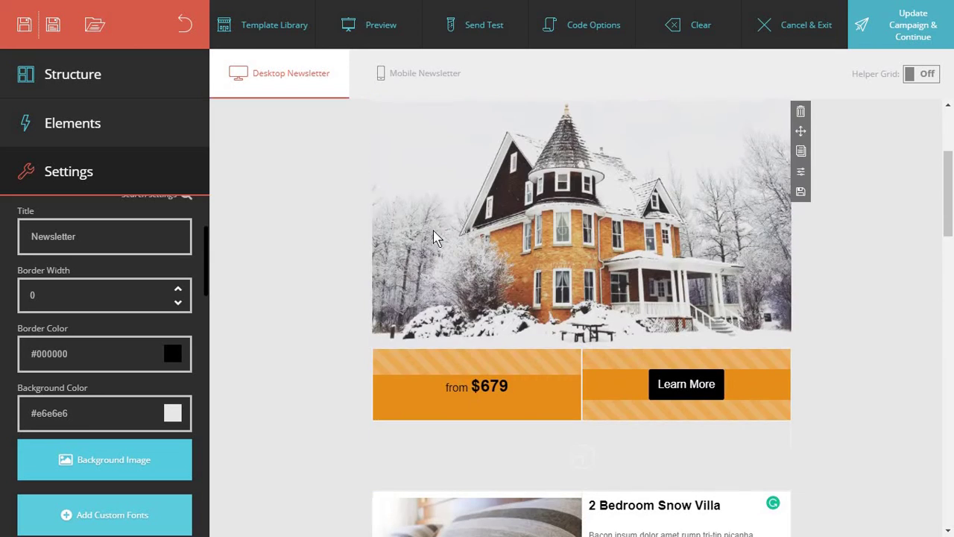
# Step: Check the house image row's container type, then move the image below the $679 price bar
pyautogui.click(548, 283)
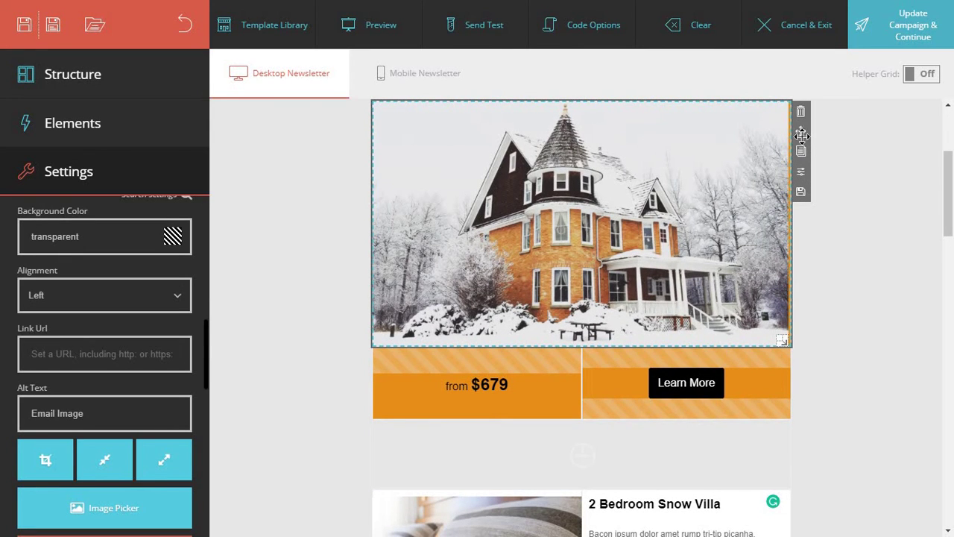
pyautogui.click(800, 177)
pyautogui.scroll(2, 43, 341)
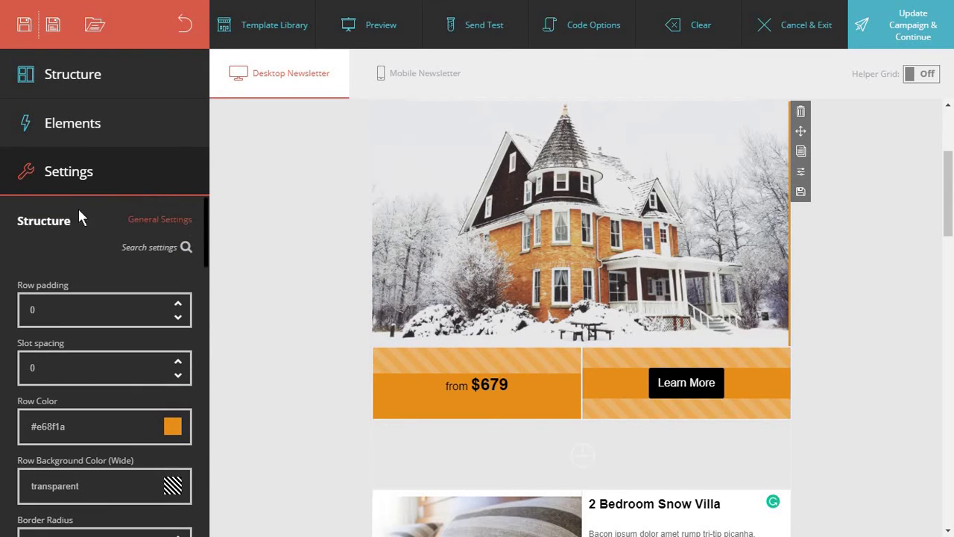
pyautogui.scroll(-5, 100, 283)
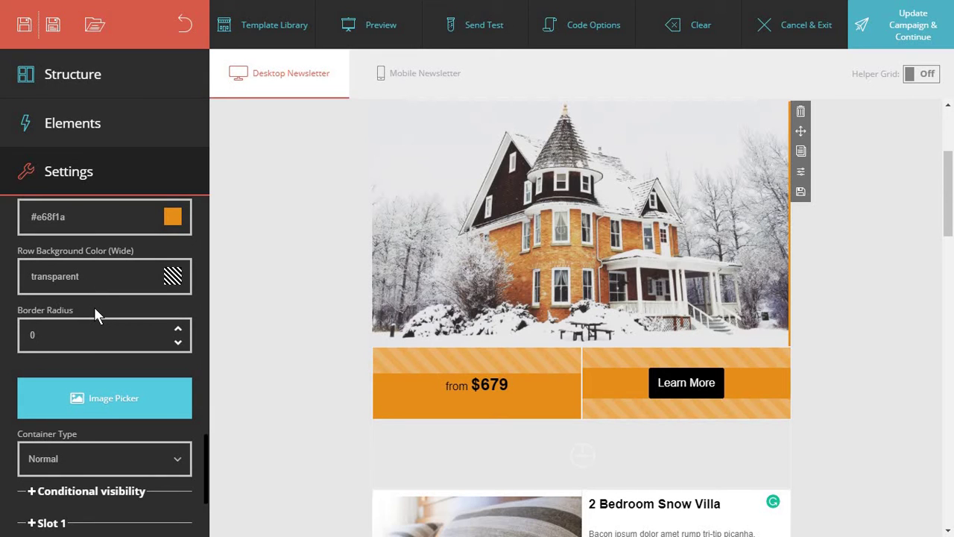
pyautogui.scroll(5, 93, 313)
pyautogui.scroll(-5, 94, 313)
pyautogui.click(149, 464)
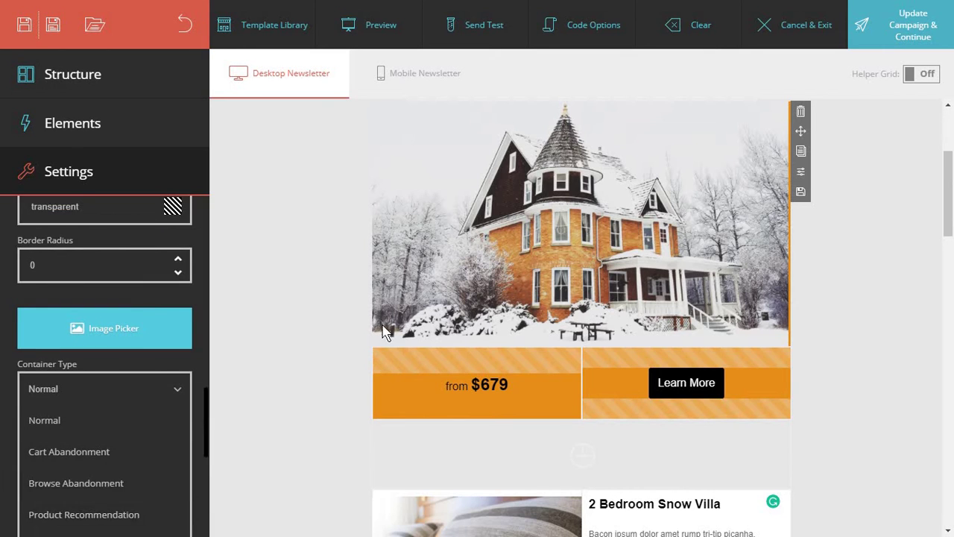
pyautogui.click(800, 168)
pyautogui.moveTo(799, 166); pyautogui.dragTo(778, 345)
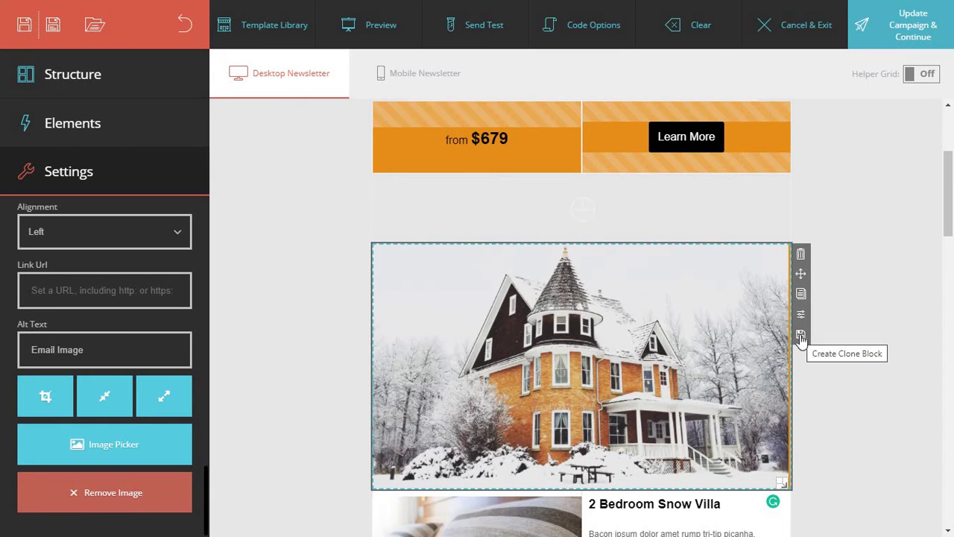
# Step: Save the house image row as a named reusable clone block
pyautogui.click(801, 335)
pyautogui.click(129, 165)
pyautogui.write('gift')
pyautogui.click(129, 194)
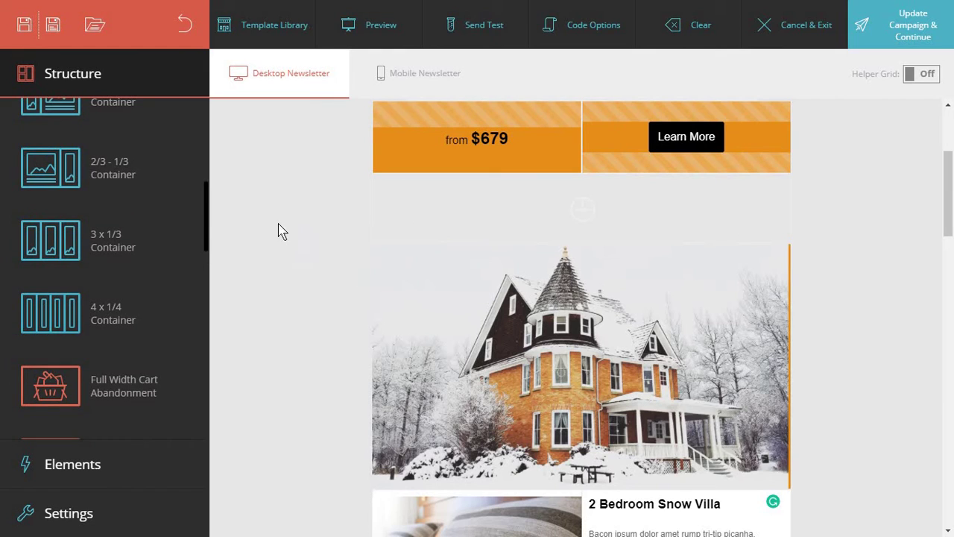
# Step: Drag the saved block from Structure onto the canvas above the house image
pyautogui.scroll(-3, 132, 241)
pyautogui.scroll(-3, 135, 321)
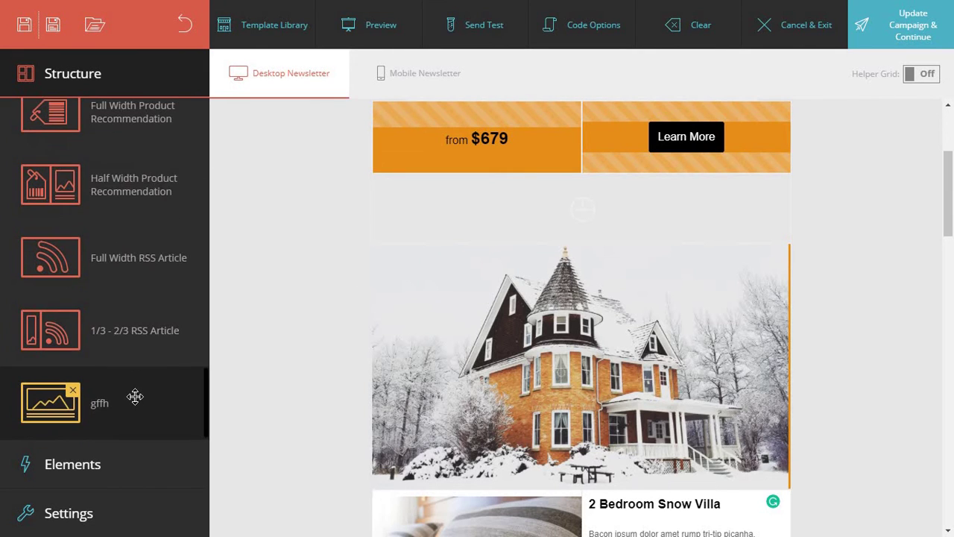
pyautogui.scroll(15, 90, 179)
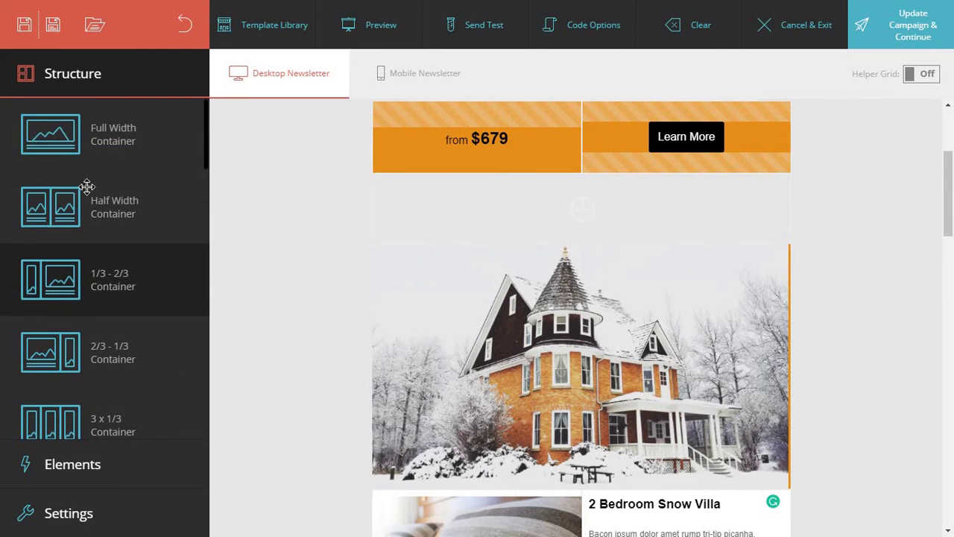
pyautogui.scroll(-15, 115, 375)
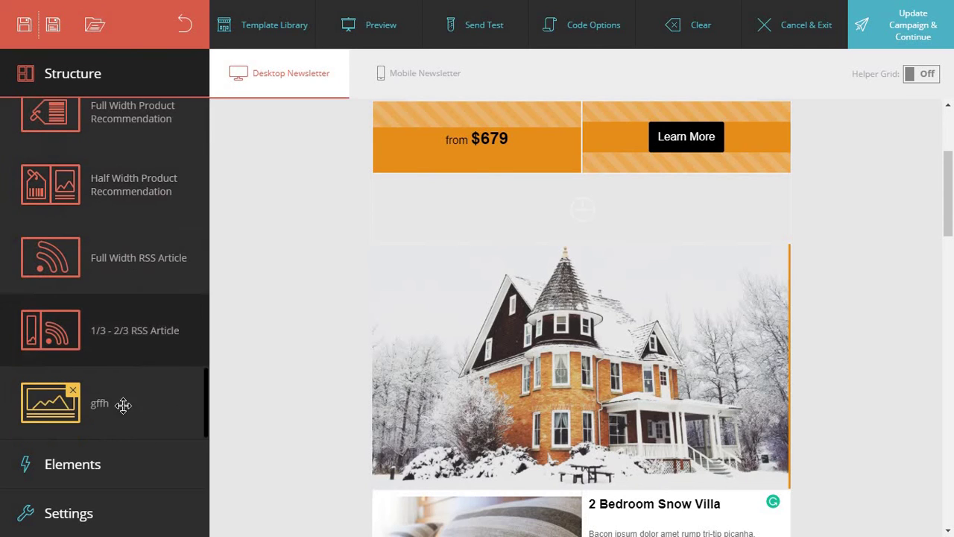
pyautogui.moveTo(50, 403); pyautogui.dragTo(625, 278)
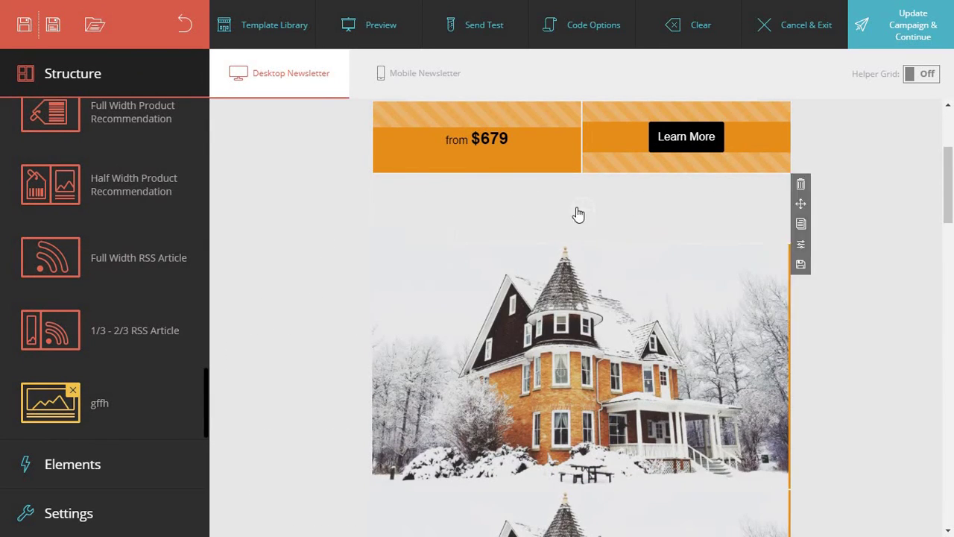
# Step: Delete the extra house image row, keeping one above the $679 bar
pyautogui.click(802, 237)
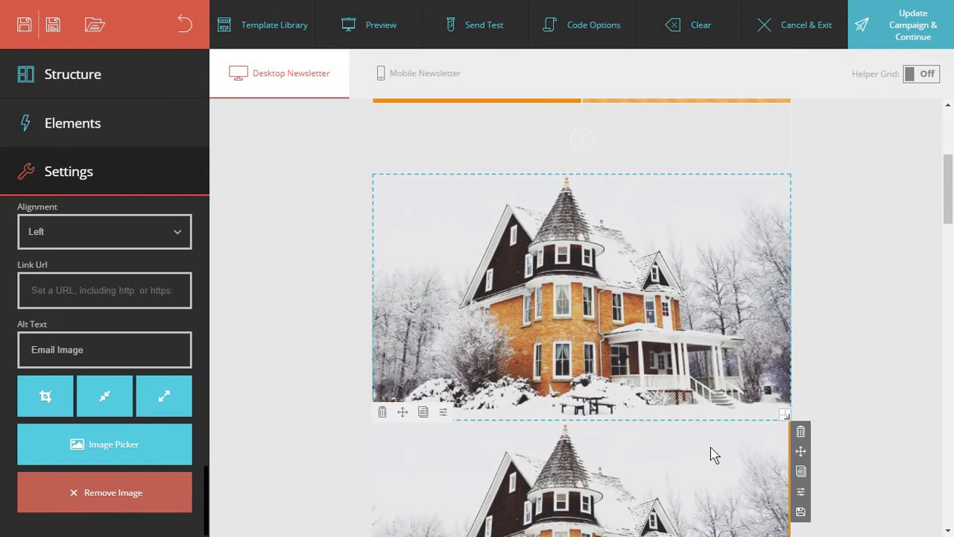
pyautogui.scroll(-2, 713, 454)
pyautogui.scroll(5, 713, 454)
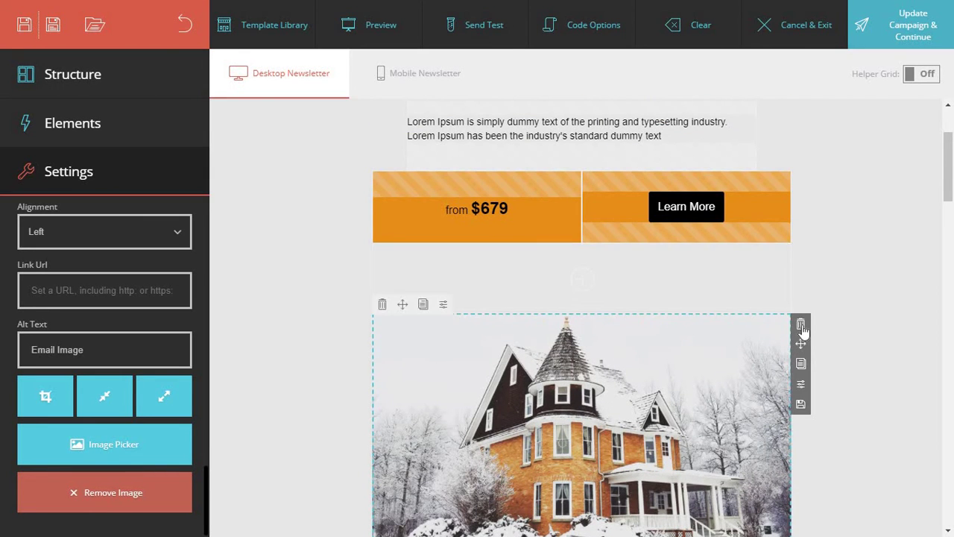
pyautogui.click(801, 324)
pyautogui.click(640, 227)
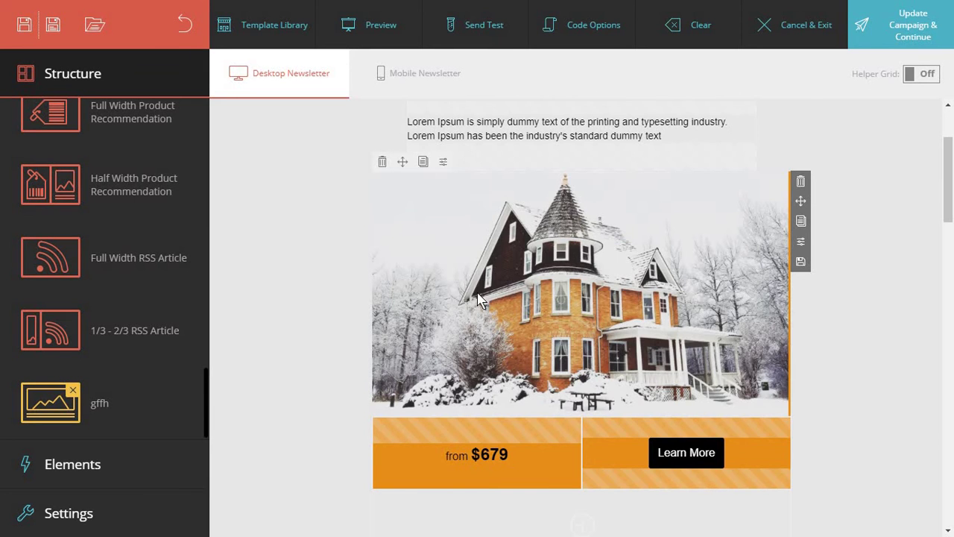
# Step: Give the first Snow Villa card's $299/night line a pale pink #f1dfdf background
pyautogui.scroll(-5, 479, 298)
pyautogui.click(492, 319)
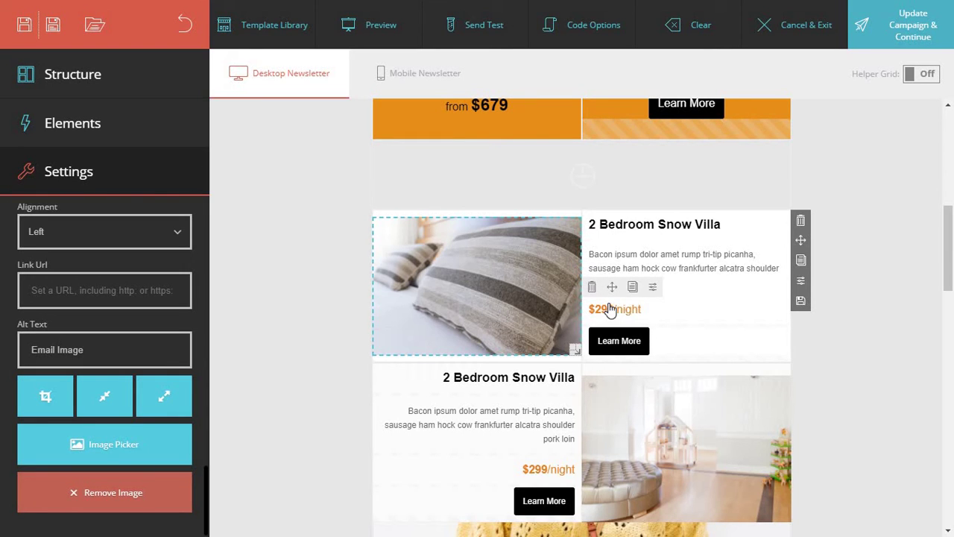
pyautogui.click(651, 291)
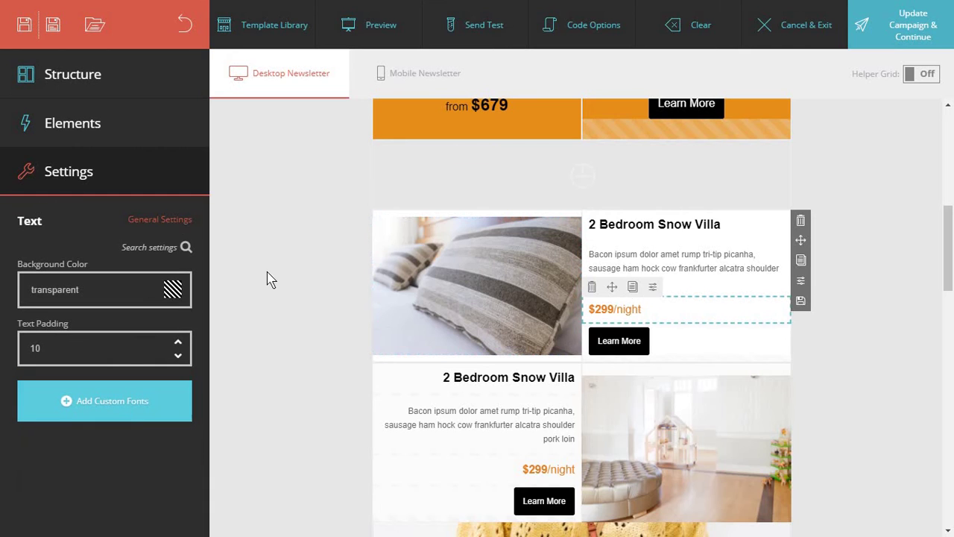
pyautogui.click(172, 290)
pyautogui.moveTo(77, 296); pyautogui.dragTo(56, 286)
pyautogui.click(316, 309)
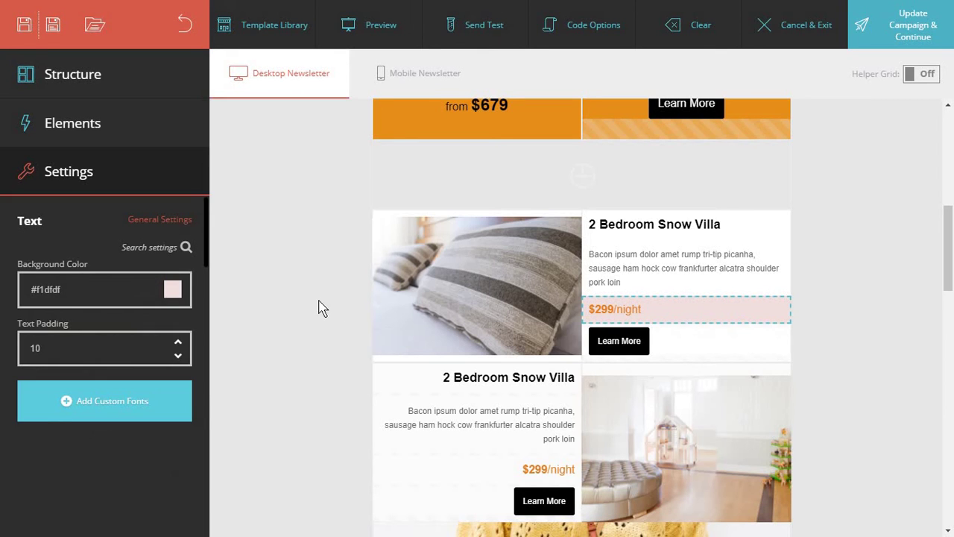
pyautogui.click(521, 289)
# Step: Add a 1/3 - 2/3 container row below the $679 price row
pyautogui.click(321, 236)
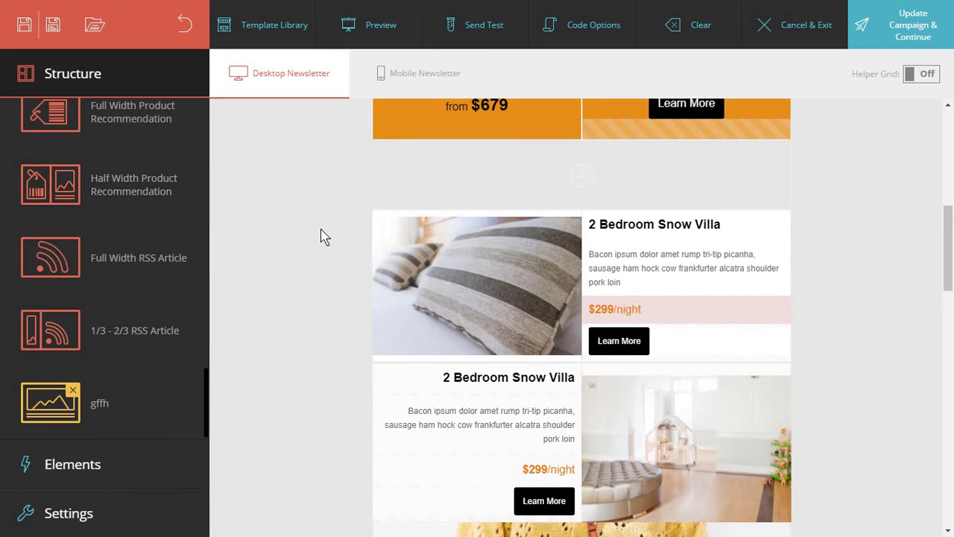
pyautogui.scroll(5, 322, 236)
pyautogui.scroll(-6, 322, 234)
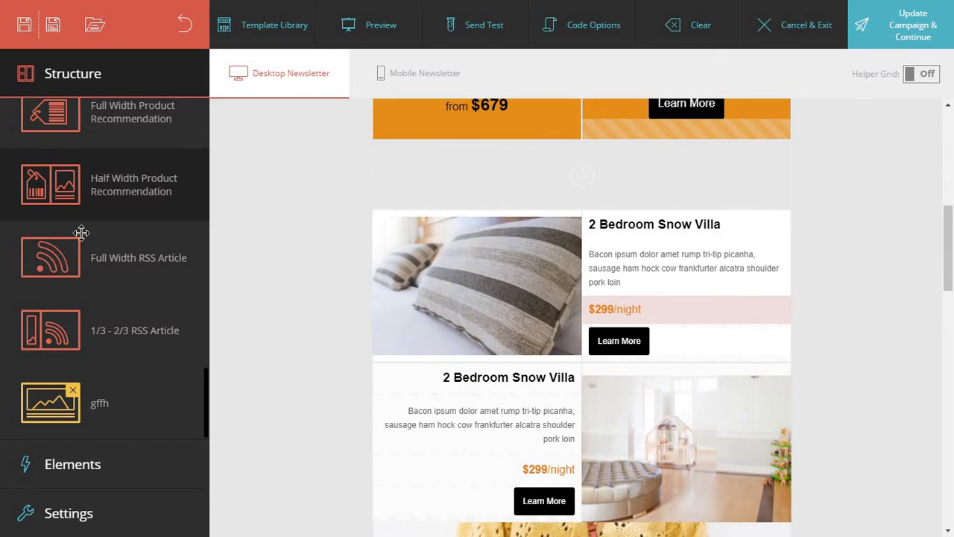
pyautogui.scroll(5, 89, 238)
pyautogui.scroll(4, 89, 238)
pyautogui.scroll(3, 229, 289)
pyautogui.moveTo(179, 287); pyautogui.dragTo(521, 364)
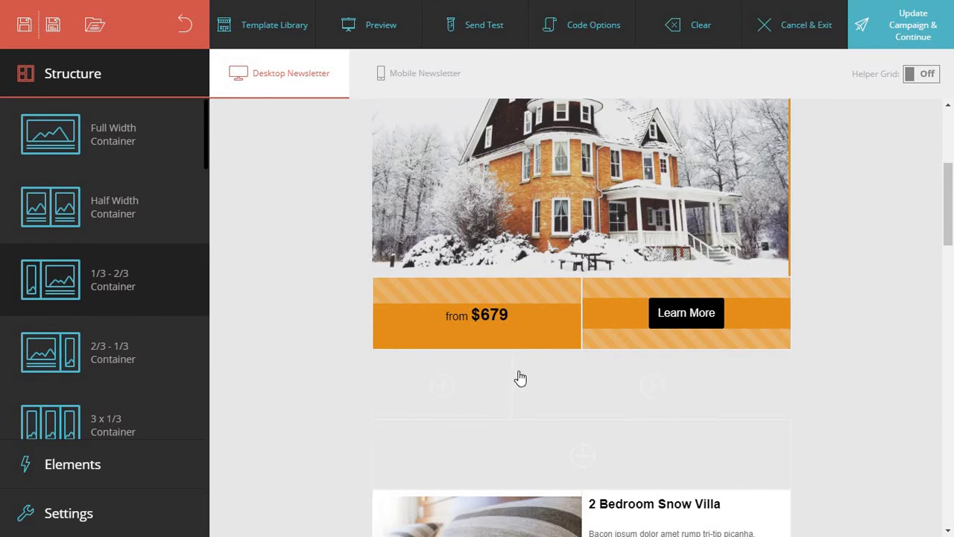
# Step: Fill the new row with Share/Tweet buttons, an image placeholder and a text block
pyautogui.click(72, 464)
pyautogui.scroll(-2, 141, 320)
pyautogui.scroll(2, 132, 285)
pyautogui.scroll(-3, 132, 285)
pyautogui.moveTo(75, 323); pyautogui.dragTo(622, 382)
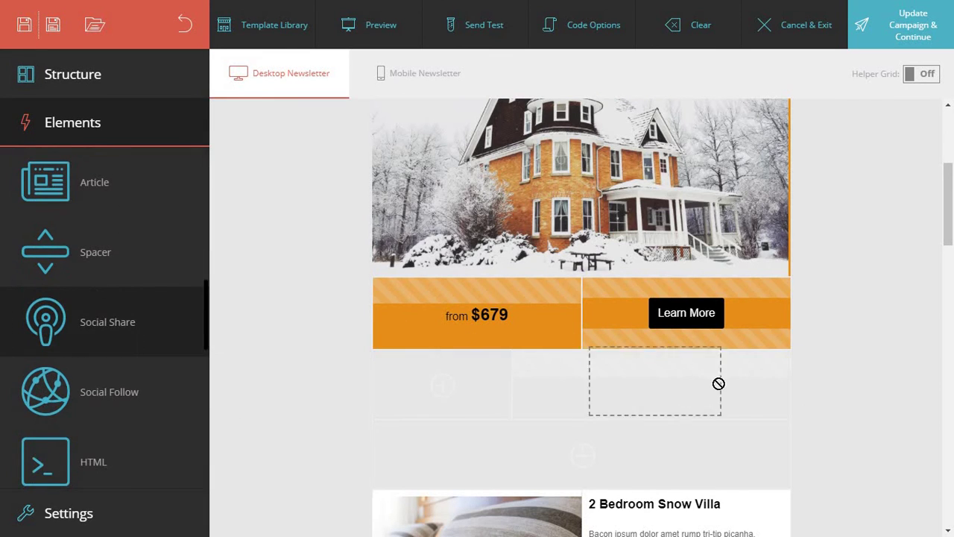
pyautogui.moveTo(719, 383); pyautogui.dragTo(440, 390)
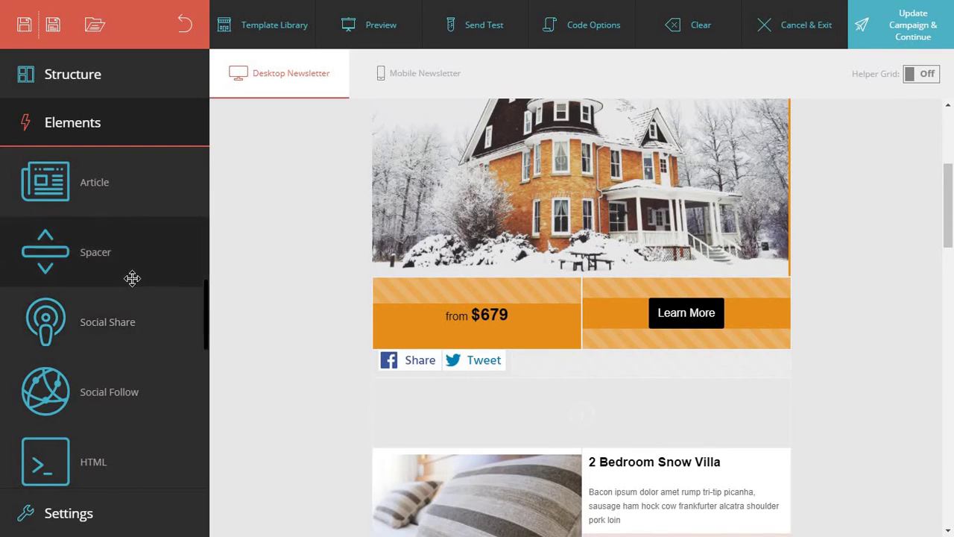
pyautogui.scroll(3, 132, 278)
pyautogui.moveTo(89, 182); pyautogui.dragTo(588, 368)
pyautogui.moveTo(72, 221); pyautogui.dragTo(618, 494)
pyautogui.scroll(-2, 522, 418)
pyautogui.scroll(-2, 144, 369)
pyautogui.scroll(-3, 144, 369)
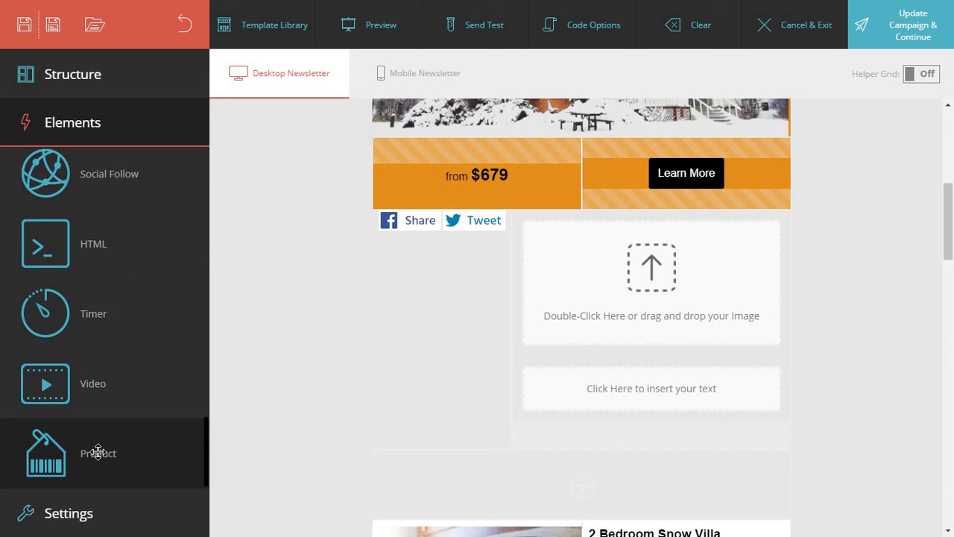
# Step: Show the newsletter Settings with the default Link, Spacer and Image sections expanded
pyautogui.click(106, 511)
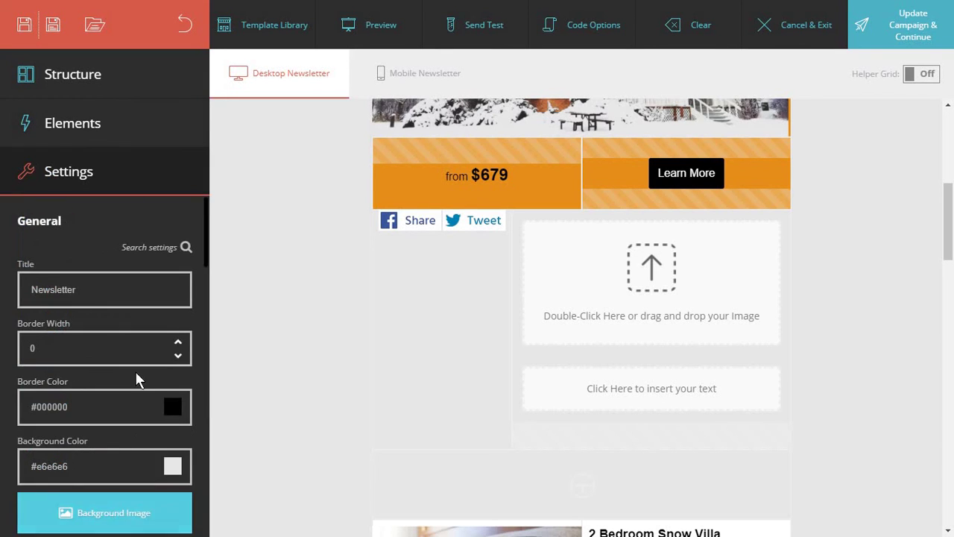
pyautogui.scroll(-5, 135, 373)
pyautogui.scroll(2, 135, 380)
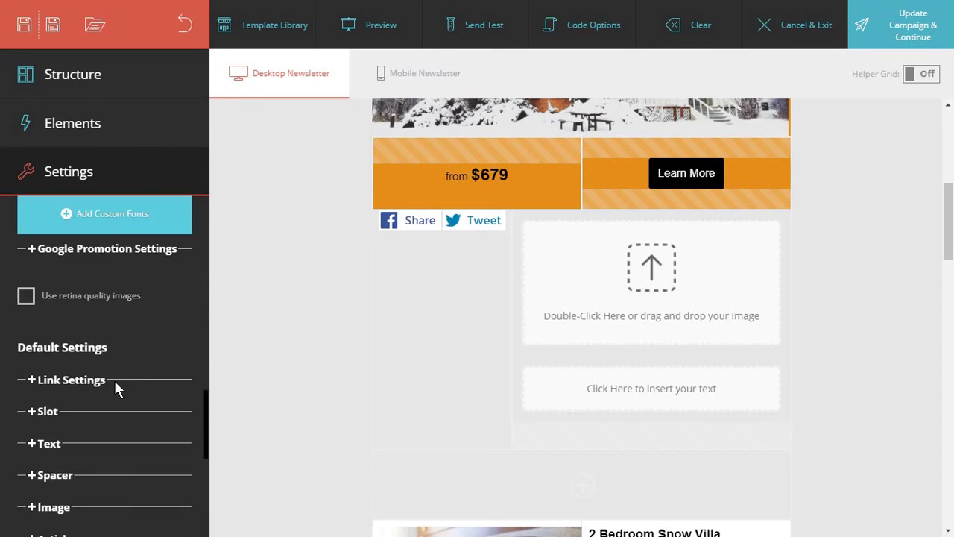
pyautogui.click(32, 381)
pyautogui.scroll(-5, 38, 365)
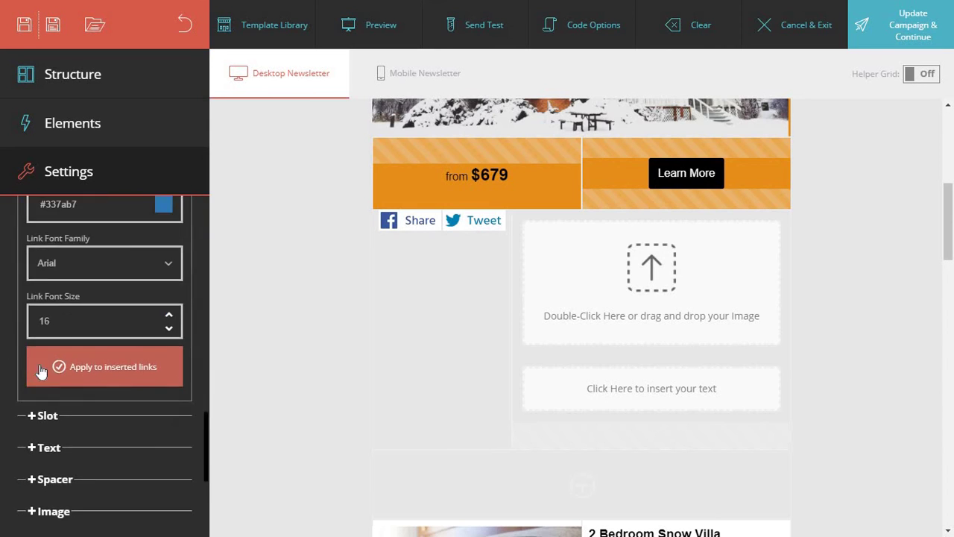
pyautogui.click(32, 337)
pyautogui.scroll(-2, 30, 380)
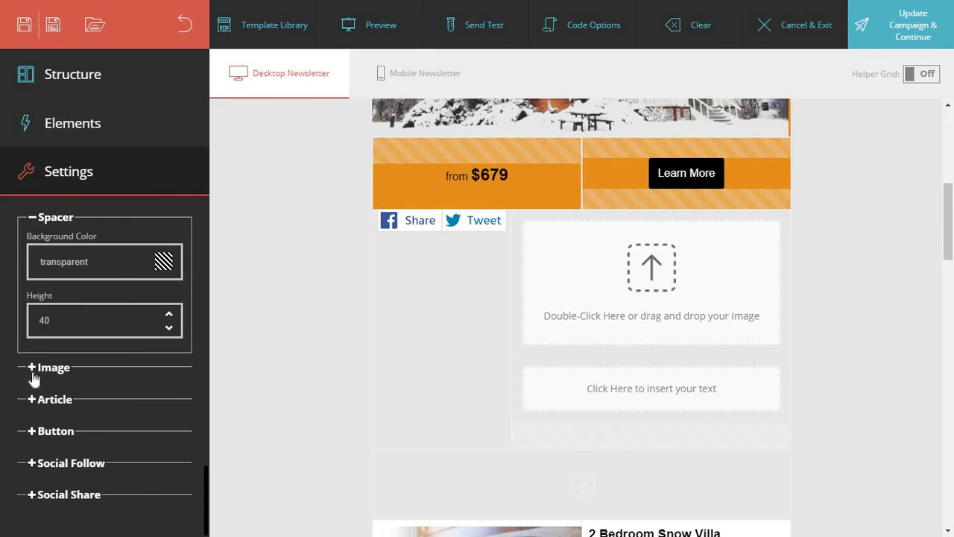
pyautogui.click(32, 369)
pyautogui.scroll(-3, 29, 395)
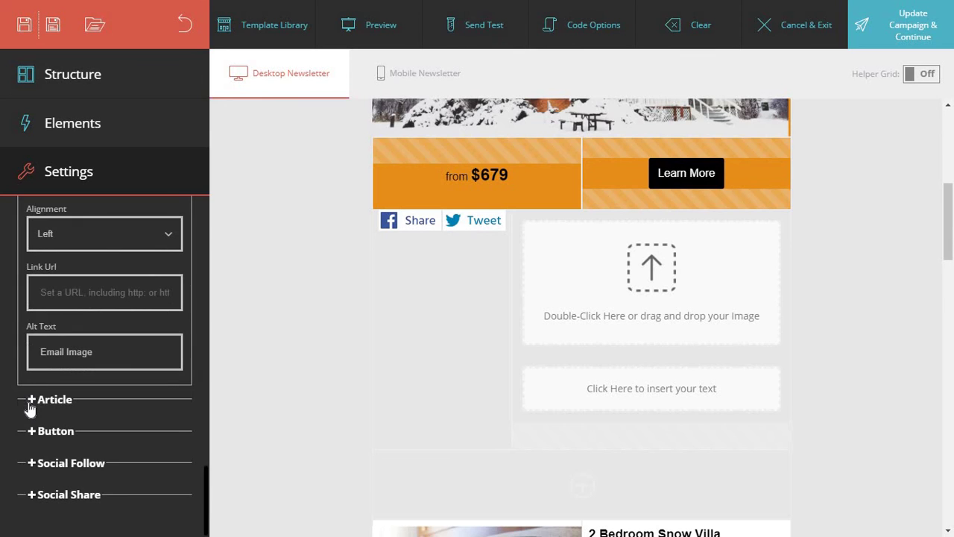
pyautogui.scroll(10, 29, 403)
pyautogui.scroll(1, 29, 408)
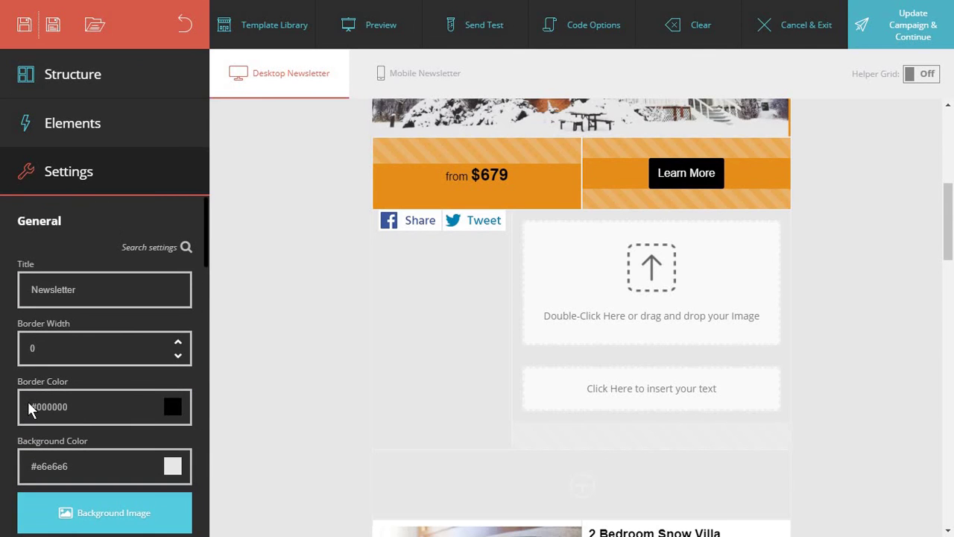
pyautogui.scroll(-10, 30, 409)
pyautogui.scroll(7, 294, 275)
# Step: Switch to the Mobile Newsletter version and dismiss the important information notice
pyautogui.click(421, 86)
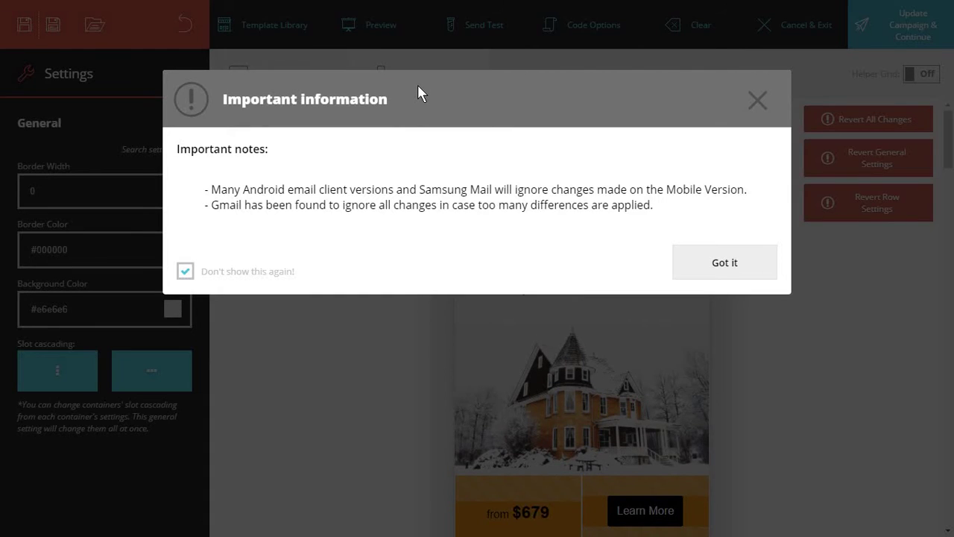
pyautogui.click(724, 263)
pyautogui.scroll(-1, 951, 302)
pyautogui.scroll(-15, 951, 302)
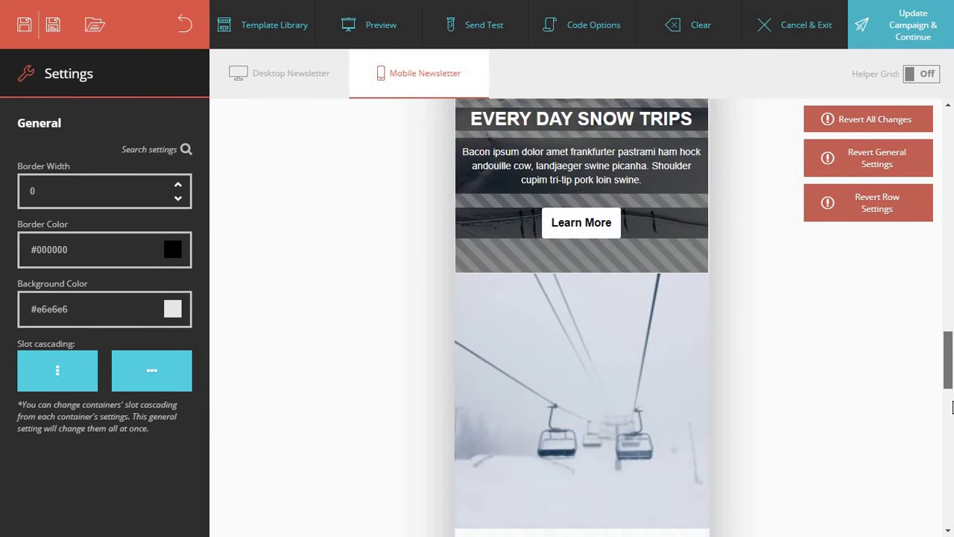
pyautogui.moveTo(952, 418); pyautogui.dragTo(951, 108)
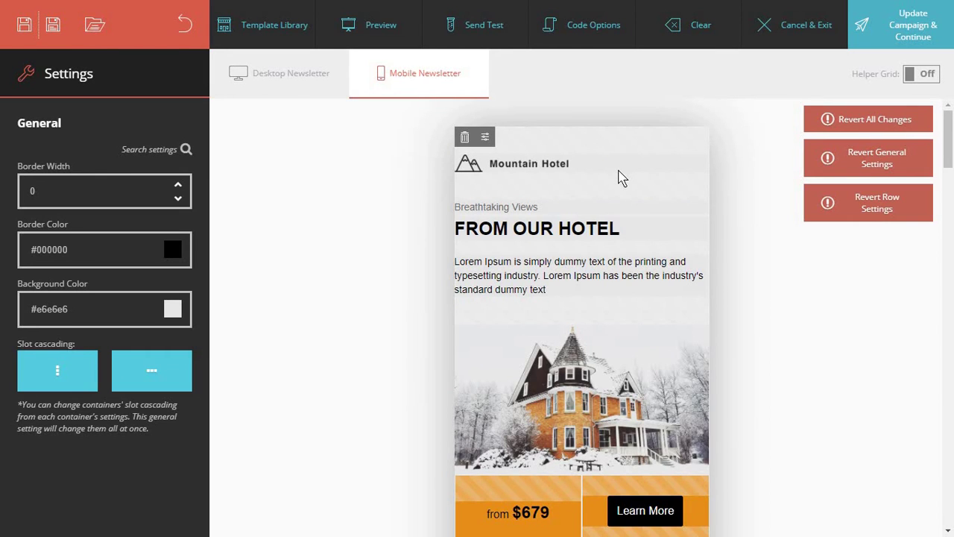
# Step: Preview the whole newsletter, then bring up the Send Test panel
pyautogui.click(375, 27)
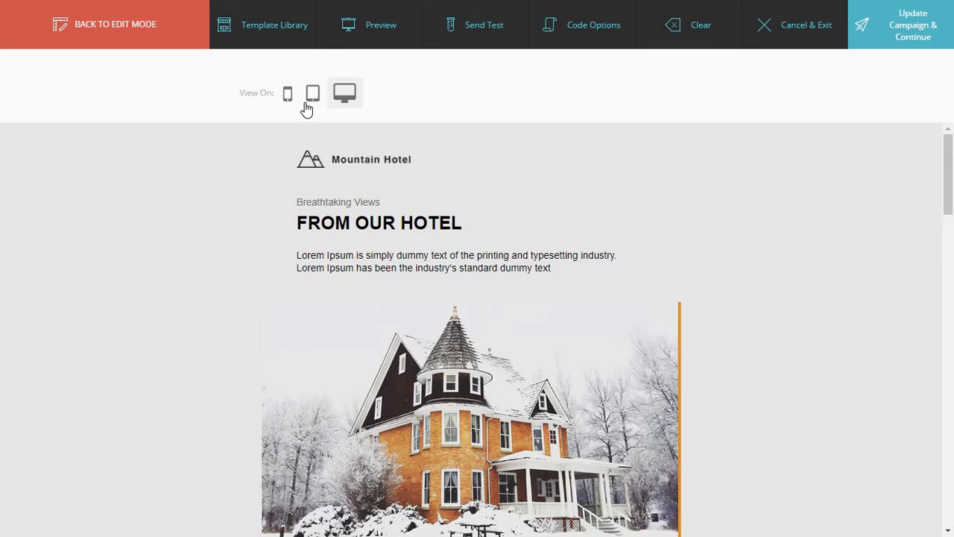
pyautogui.scroll(-10, 350, 179)
pyautogui.scroll(-8, 350, 179)
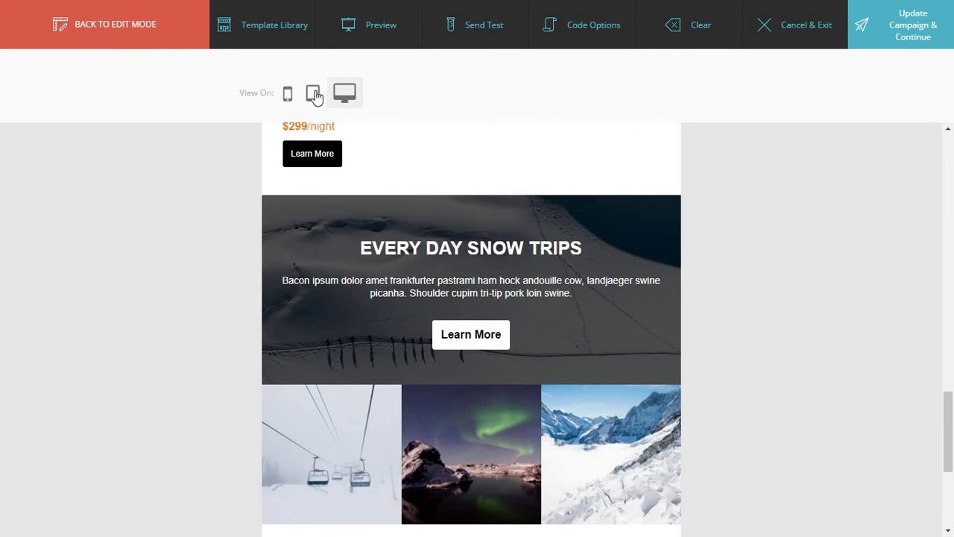
pyautogui.click(475, 41)
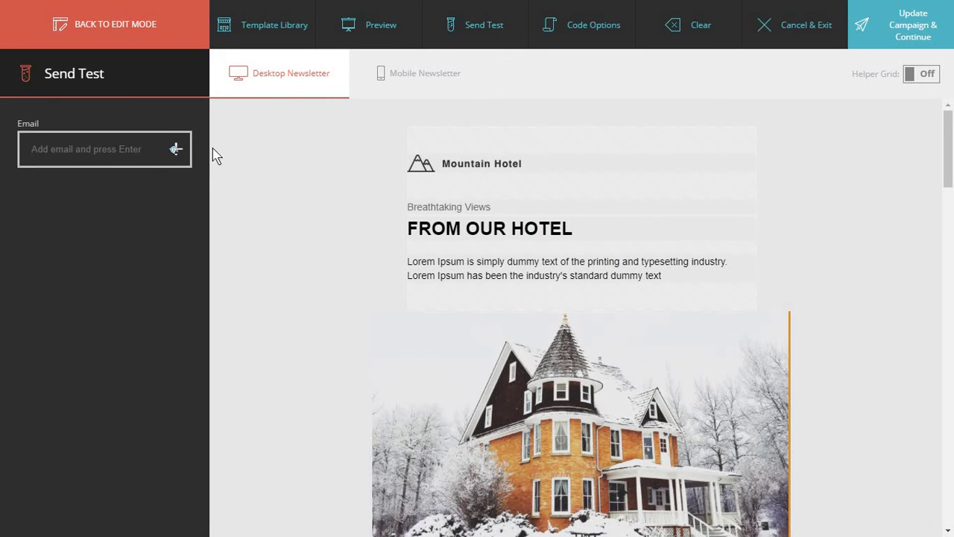
# Step: Review the code options, cancel clearing the newsletter, and save the design back to the campaign
pyautogui.click(586, 32)
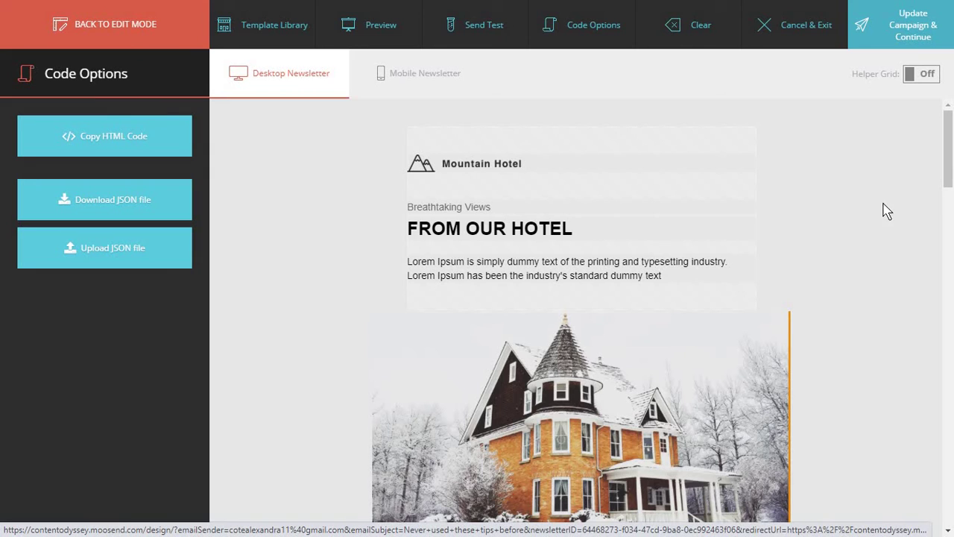
pyautogui.click(675, 31)
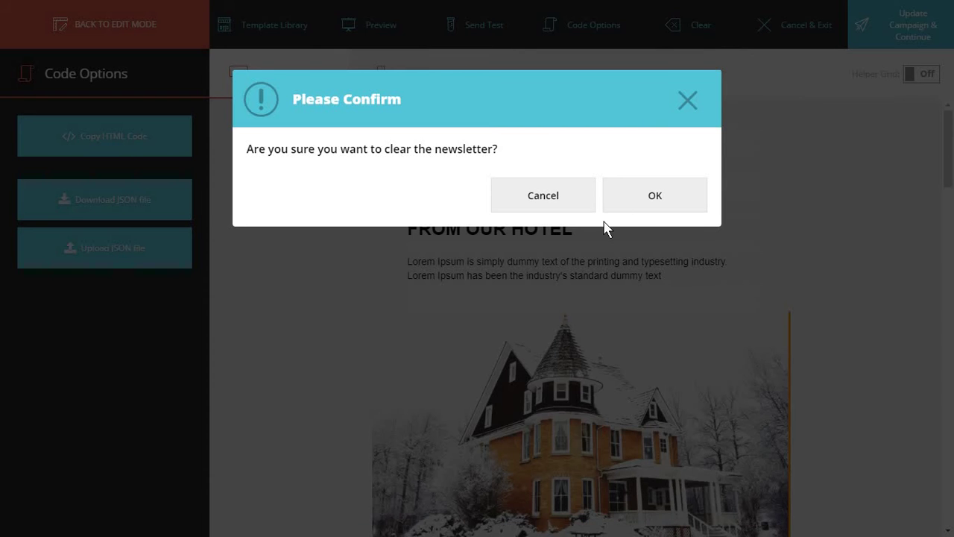
pyautogui.click(693, 100)
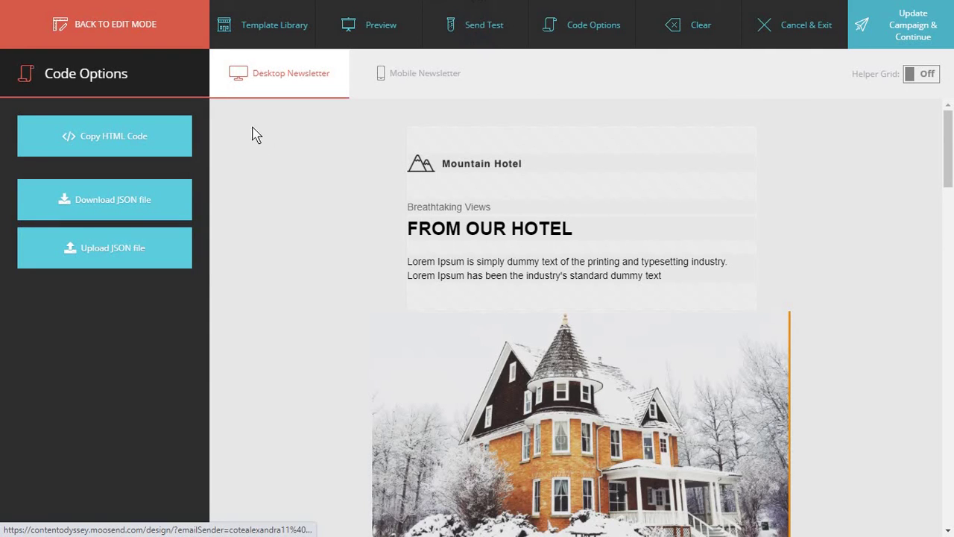
pyautogui.click(885, 41)
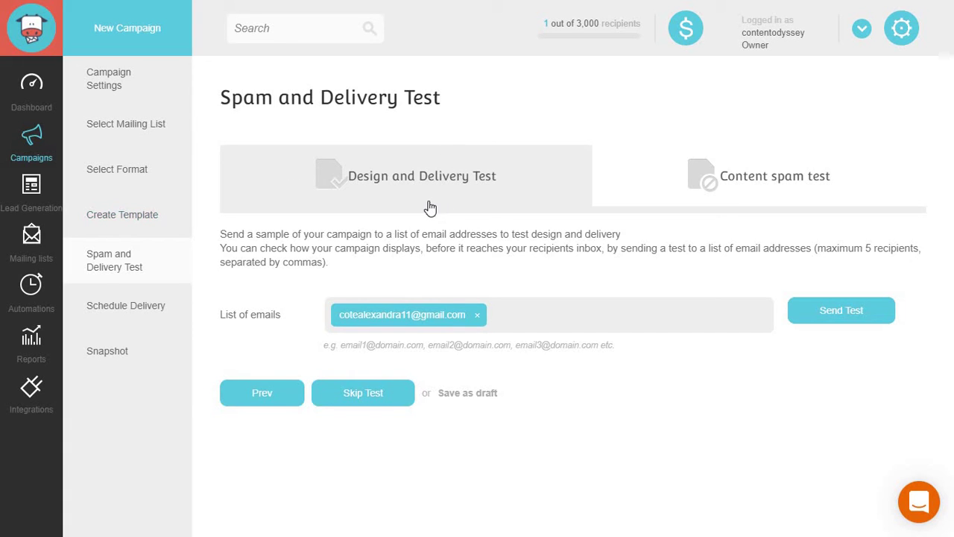
# Step: Skip the test and enable automated resending to non-openers after 1 hour
pyautogui.click(364, 392)
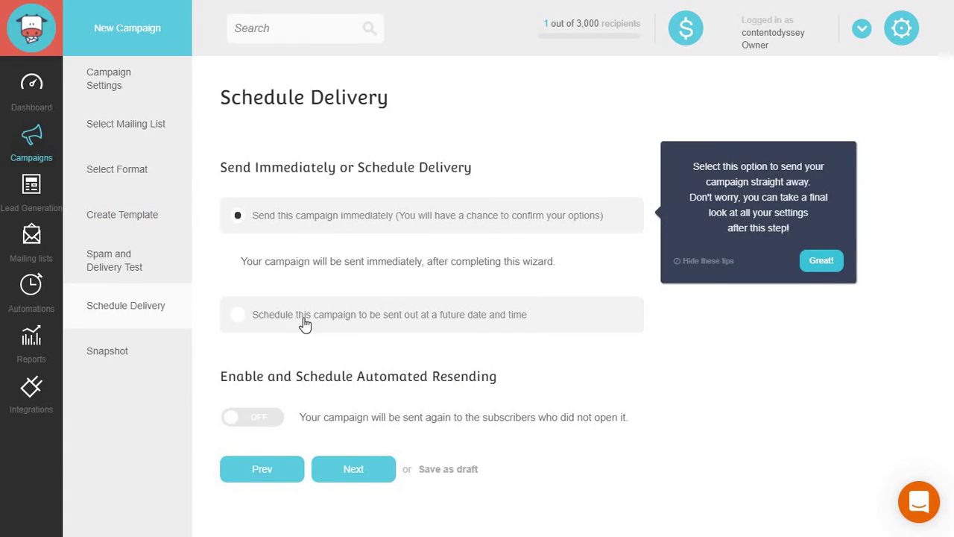
pyautogui.click(250, 429)
pyautogui.scroll(-2, 362, 431)
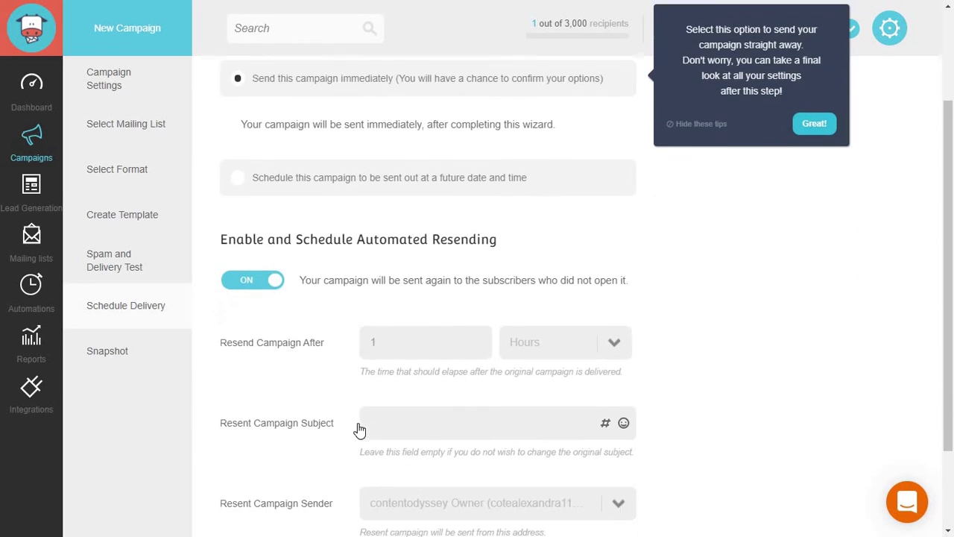
pyautogui.scroll(-1, 453, 257)
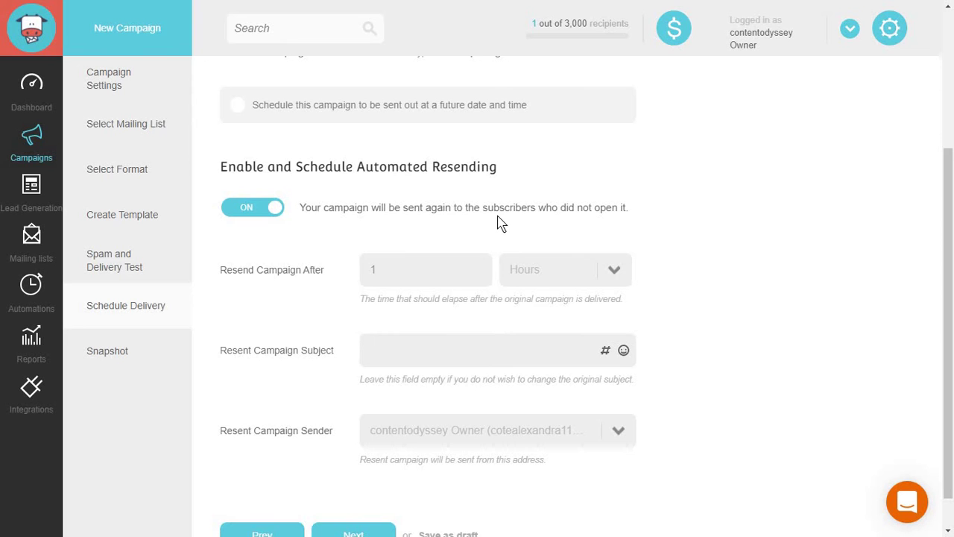
pyautogui.scroll(-1, 499, 223)
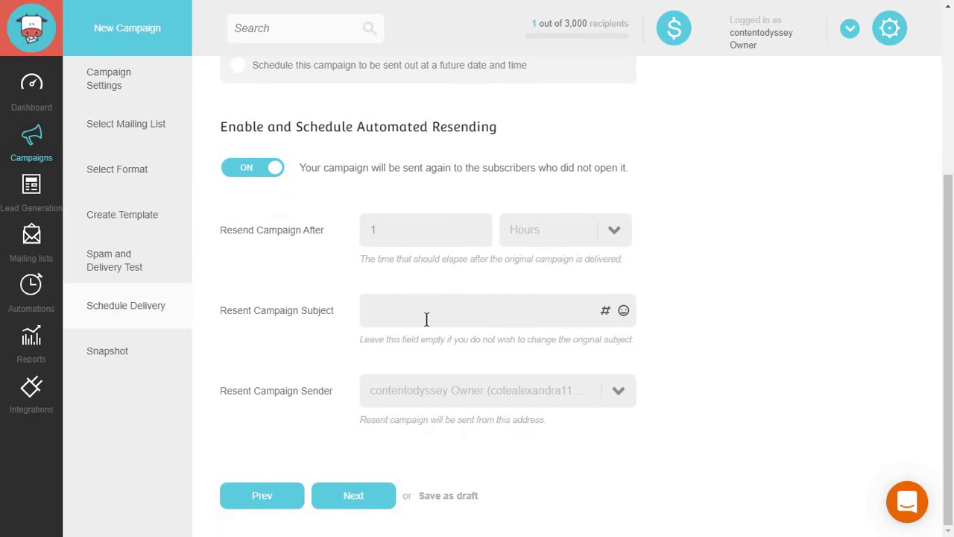
pyautogui.scroll(1, 460, 301)
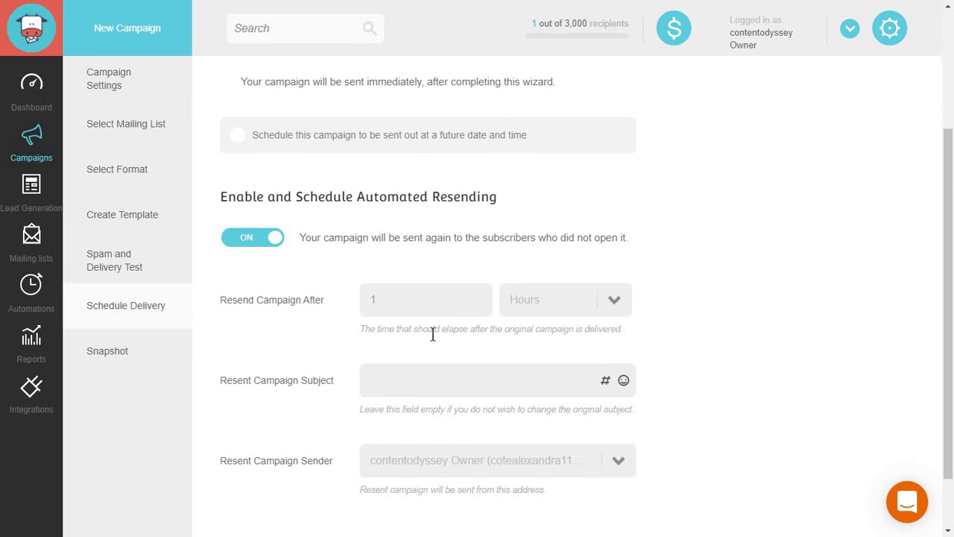
pyautogui.scroll(-1, 414, 351)
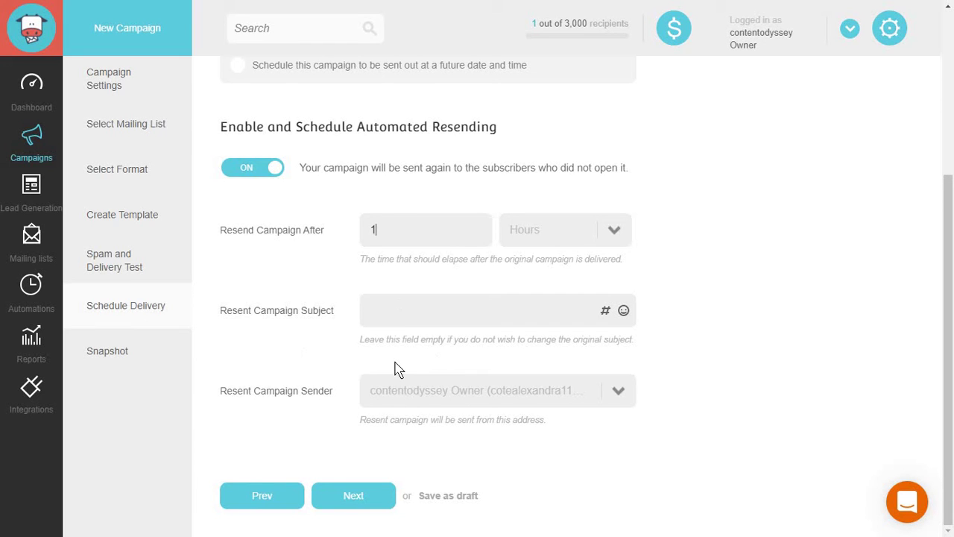
# Step: Check the resend time units and campaign Snapshot, then go to the Lead Generation landing pages
pyautogui.click(612, 246)
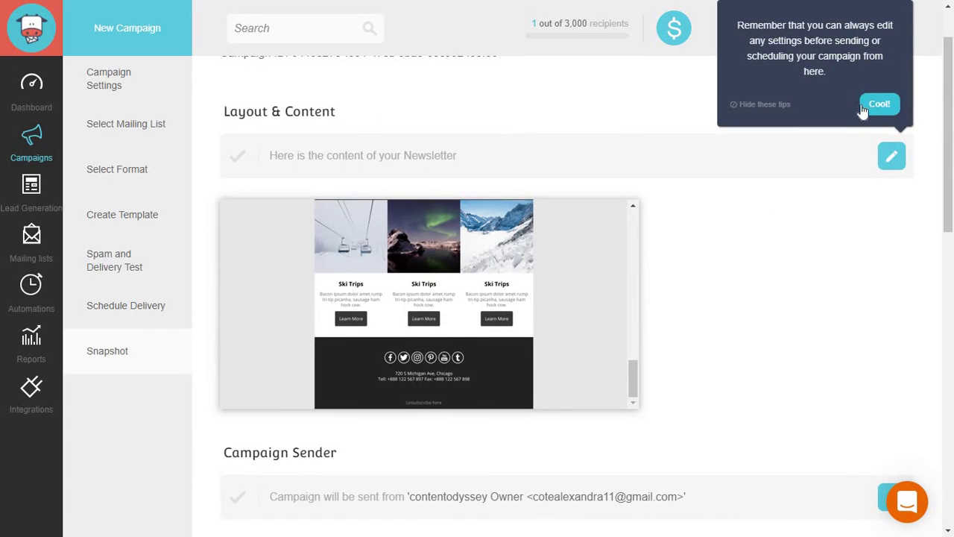
pyautogui.click(868, 109)
pyautogui.scroll(2, 805, 174)
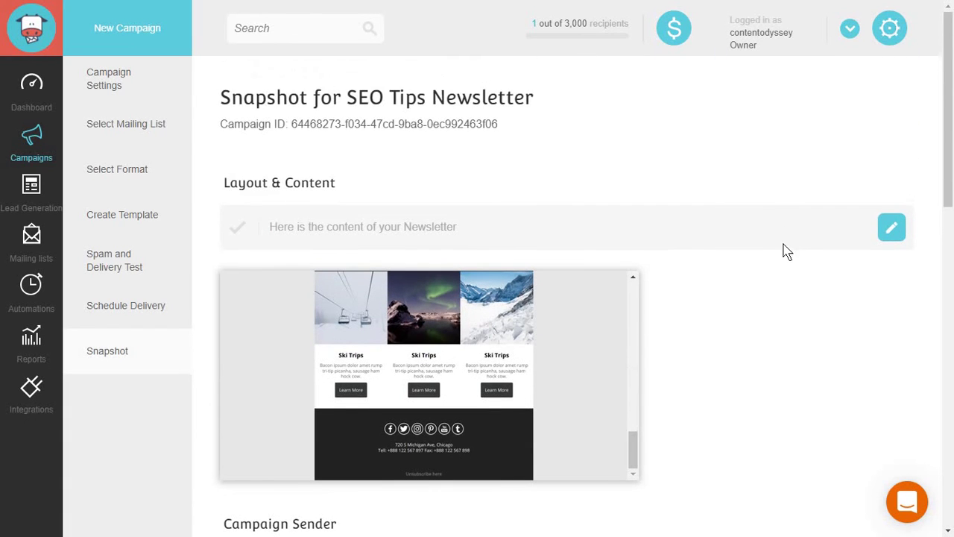
pyautogui.scroll(-3, 790, 268)
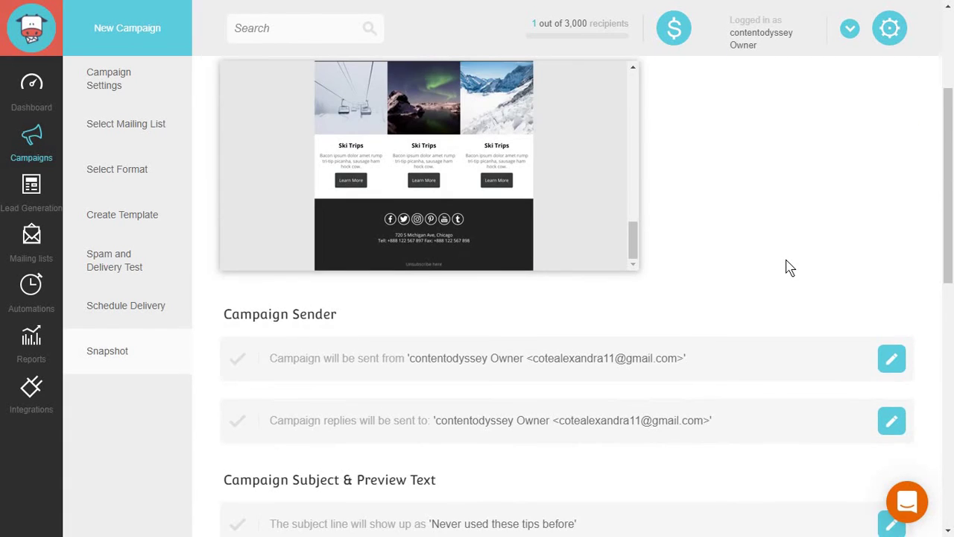
pyautogui.scroll(-4, 790, 268)
pyautogui.scroll(-3, 790, 268)
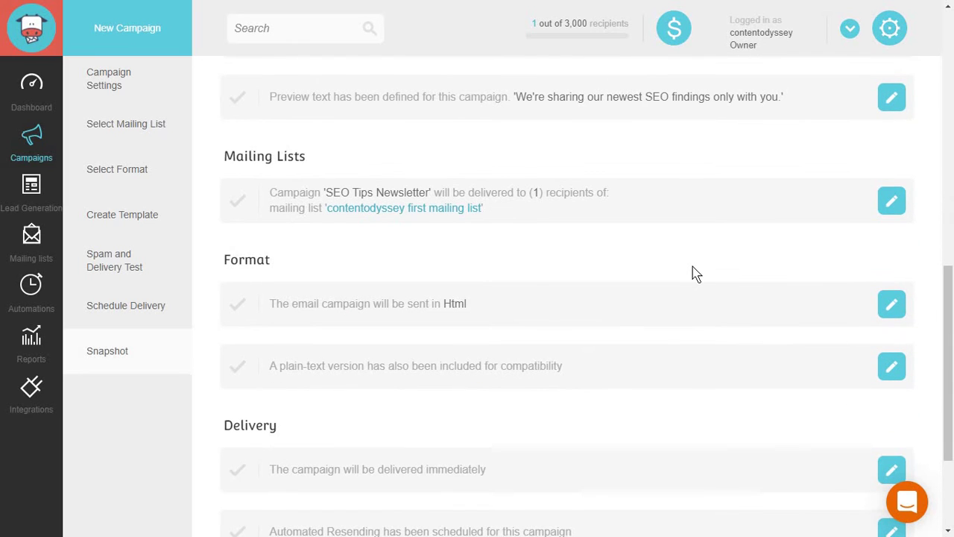
pyautogui.scroll(-3, 673, 309)
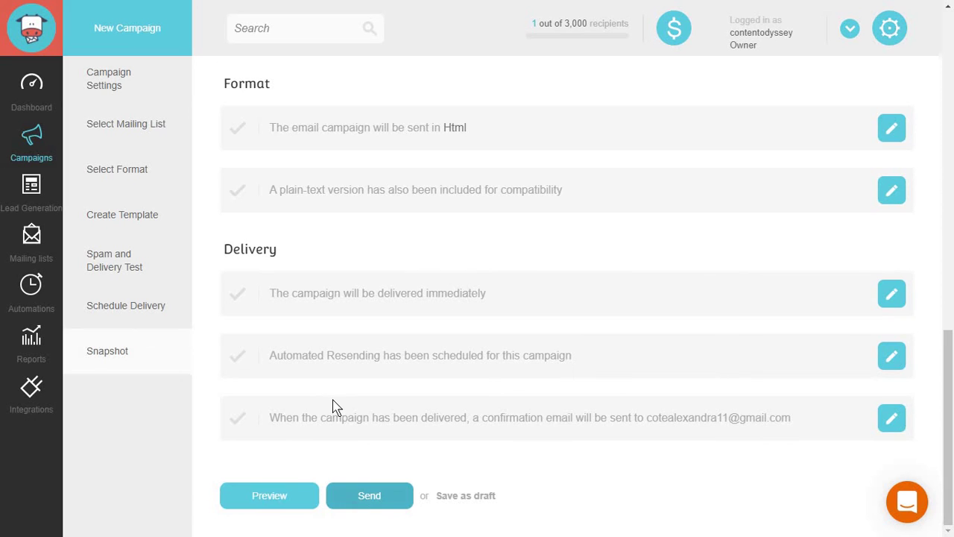
pyautogui.scroll(12, 362, 384)
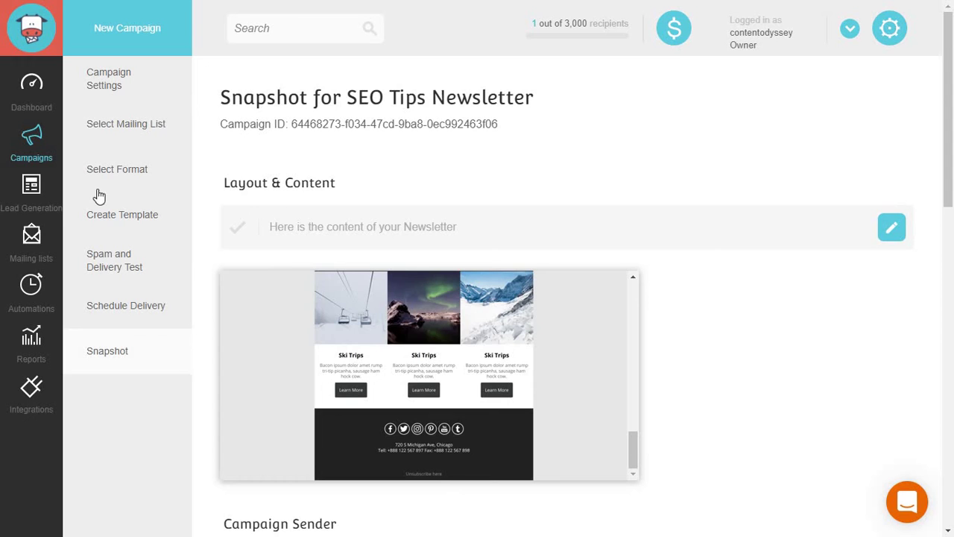
pyautogui.click(45, 205)
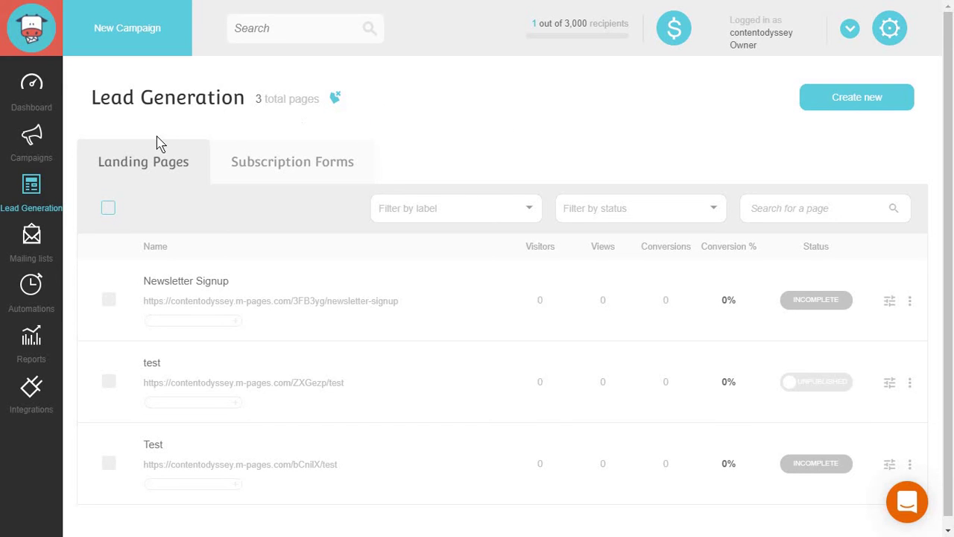
# Step: Check existing forms, then create a new landing page named 'SEO newsletter'
pyautogui.click(331, 173)
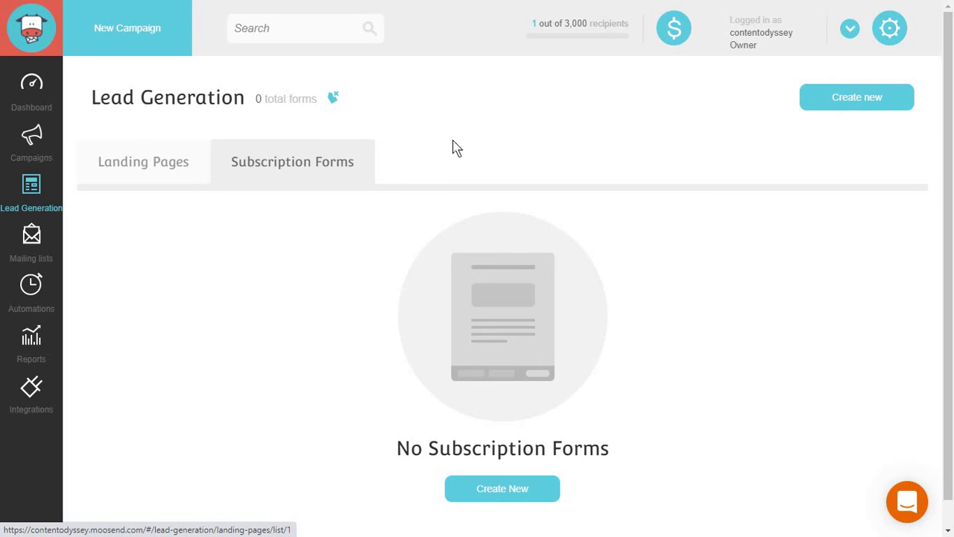
pyautogui.click(178, 174)
pyautogui.click(845, 99)
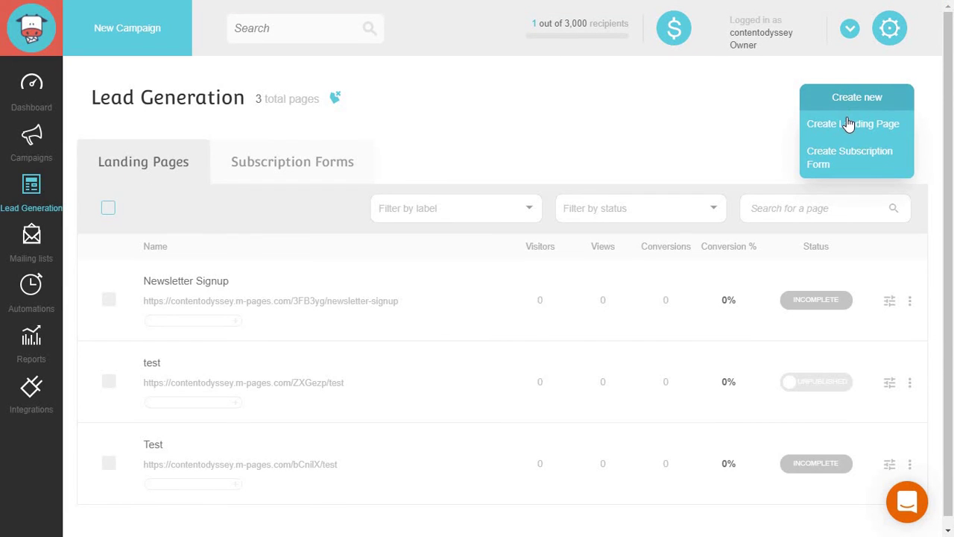
pyautogui.click(848, 124)
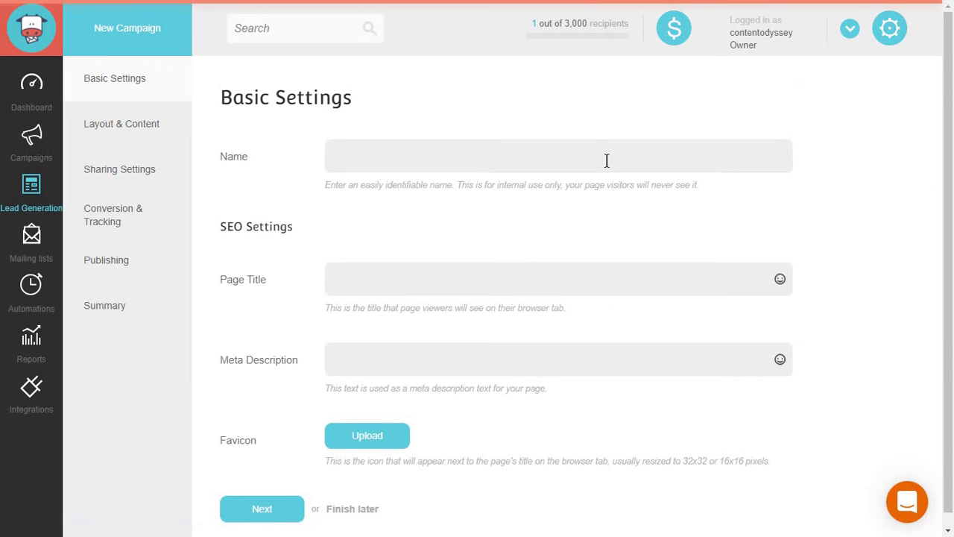
pyautogui.write('SEO newsletter')
# Step: Give the landing page title 'fff' and meta description 'fffff', then continue
pyautogui.click(445, 282)
pyautogui.scroll(-1, 380, 277)
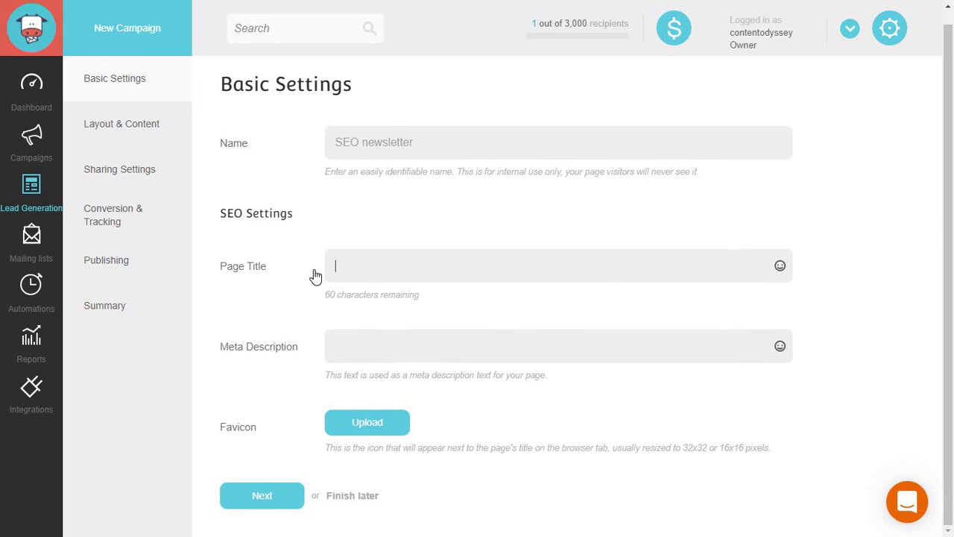
pyautogui.write('fff')
pyautogui.click(387, 355)
pyautogui.write('fffff')
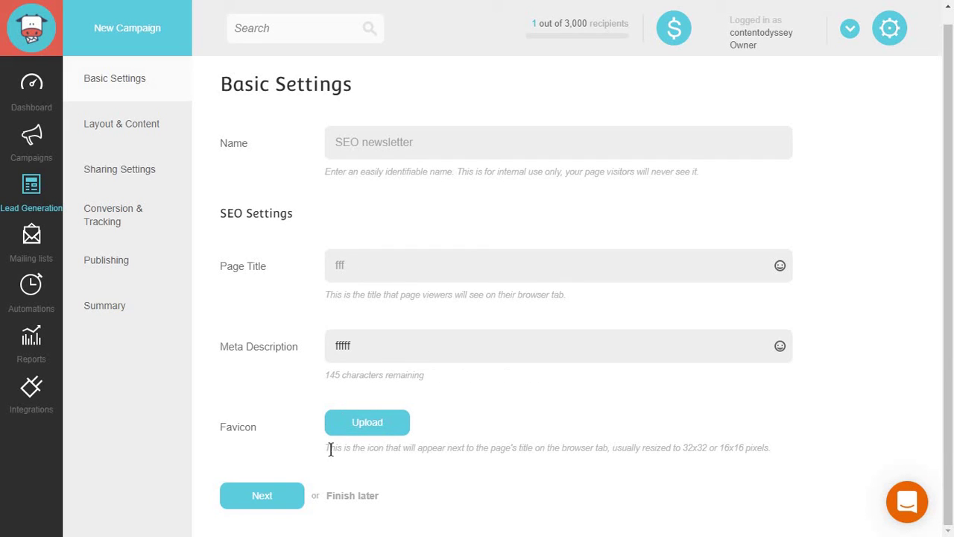
pyautogui.click(293, 492)
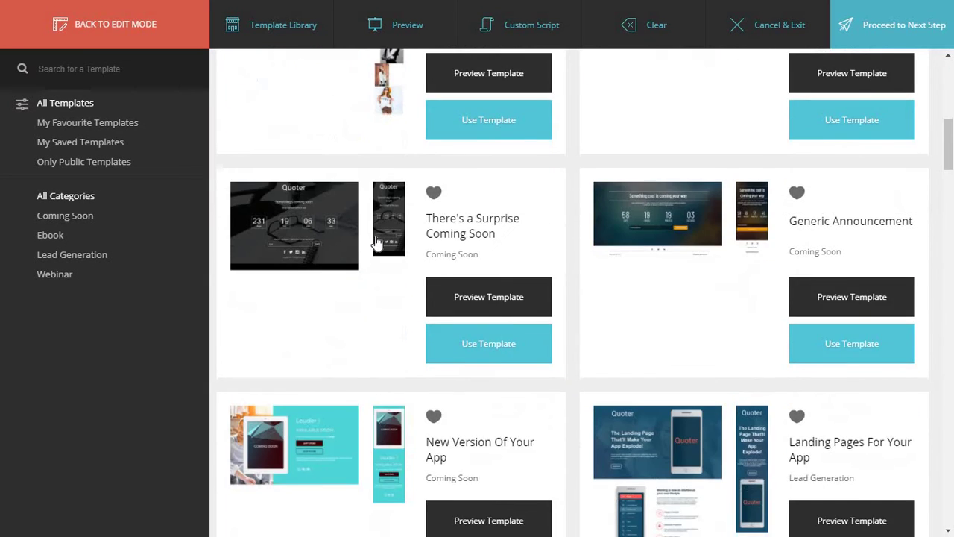
# Step: Build the landing page from the Newsletter Subscription template and confirm
pyautogui.scroll(-4, 378, 243)
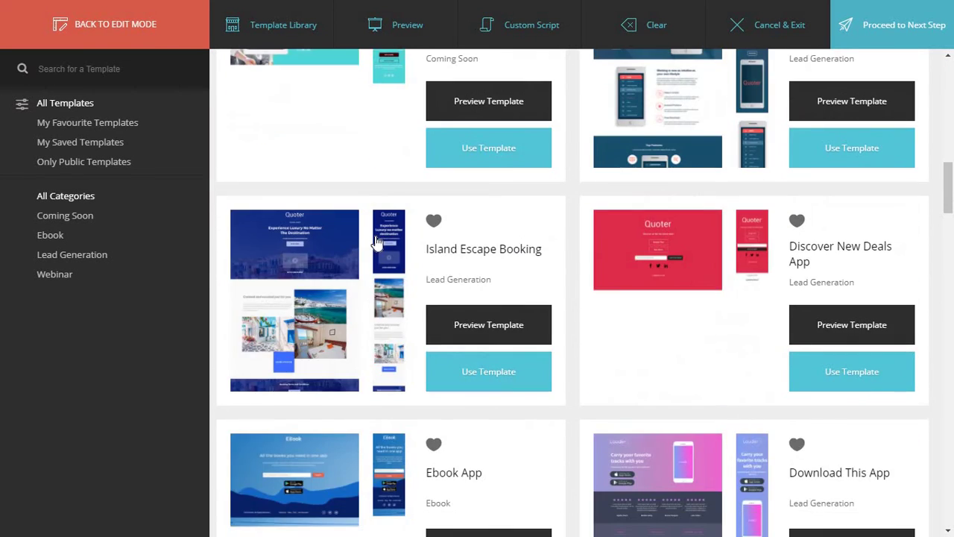
pyautogui.scroll(-1, 377, 243)
pyautogui.scroll(-3, 377, 243)
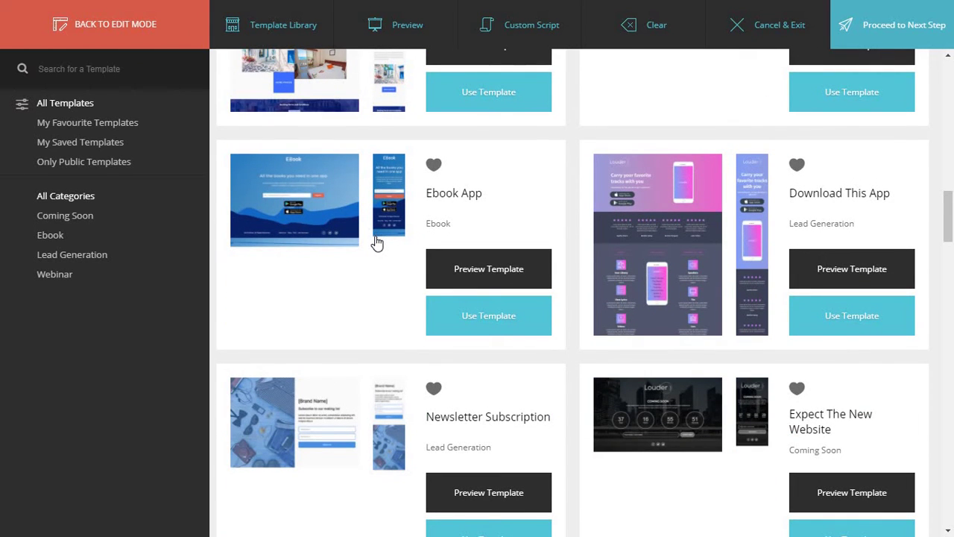
pyautogui.scroll(-3, 377, 243)
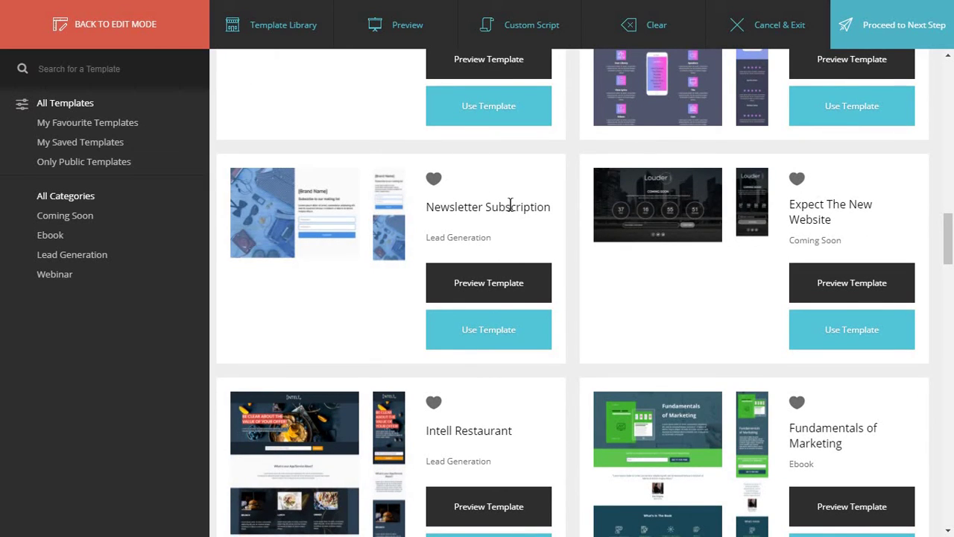
pyautogui.click(513, 328)
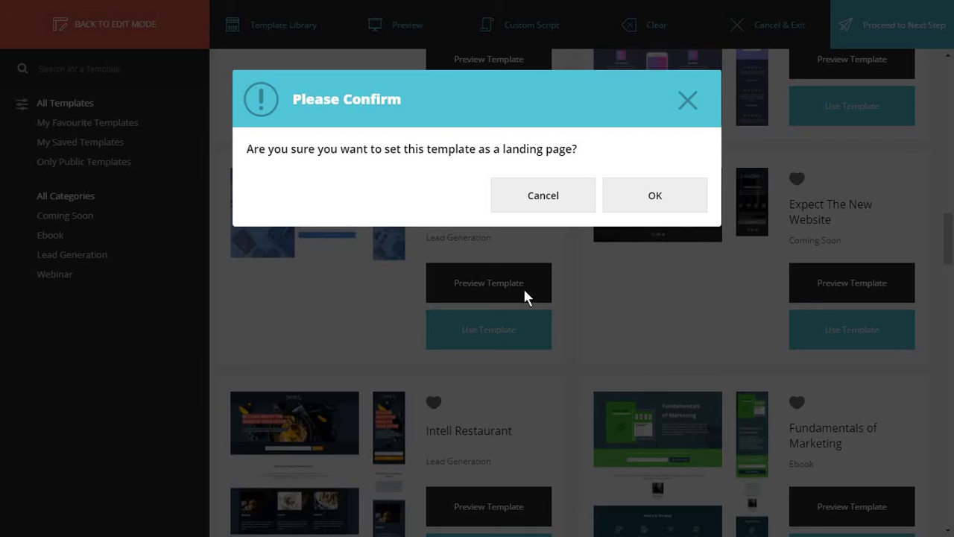
pyautogui.click(631, 206)
# Step: Add an empty Full Width Container below the signup layout
pyautogui.scroll(-4, 597, 262)
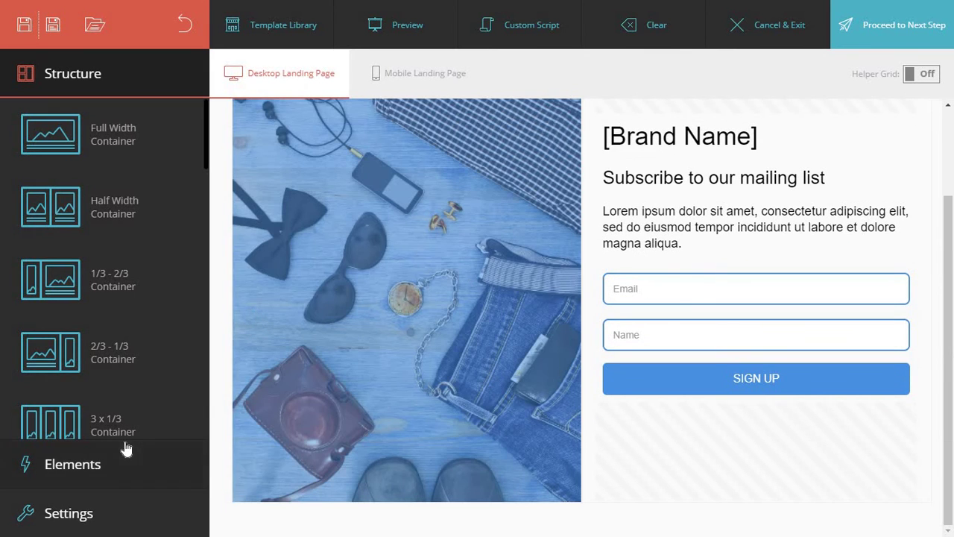
pyautogui.click(127, 449)
pyautogui.scroll(-3, 157, 361)
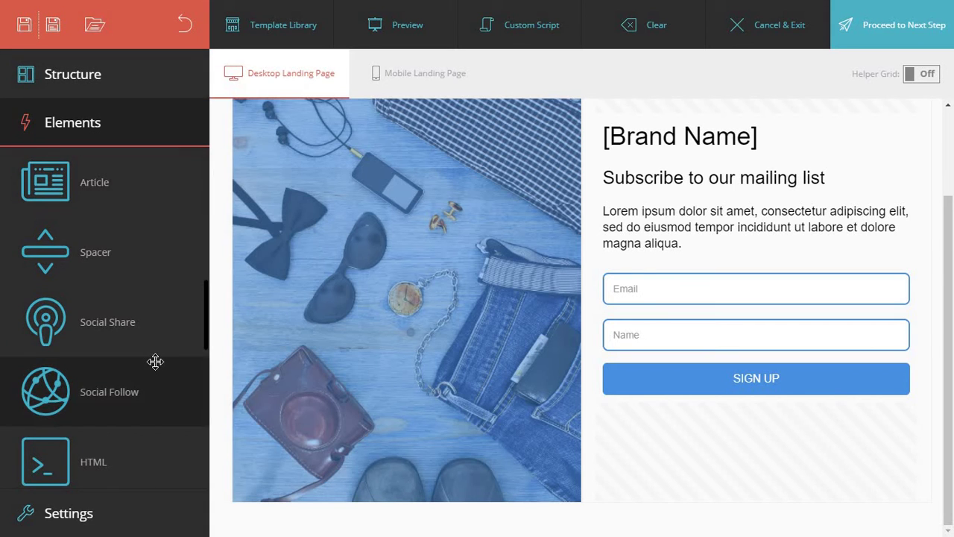
pyautogui.scroll(2, 154, 328)
pyautogui.scroll(-3, 152, 330)
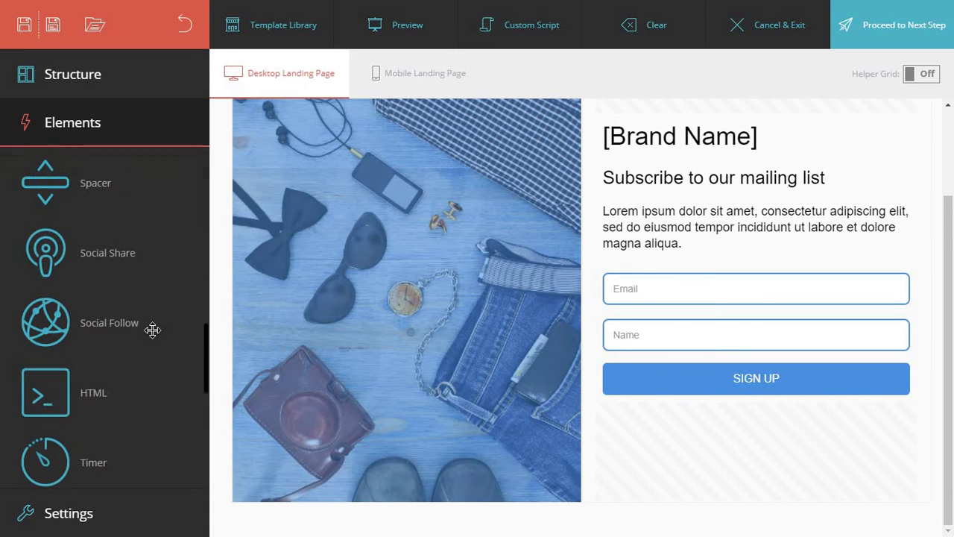
pyautogui.scroll(3, 70, 181)
pyautogui.click(100, 87)
pyautogui.moveTo(111, 136); pyautogui.dragTo(113, 138)
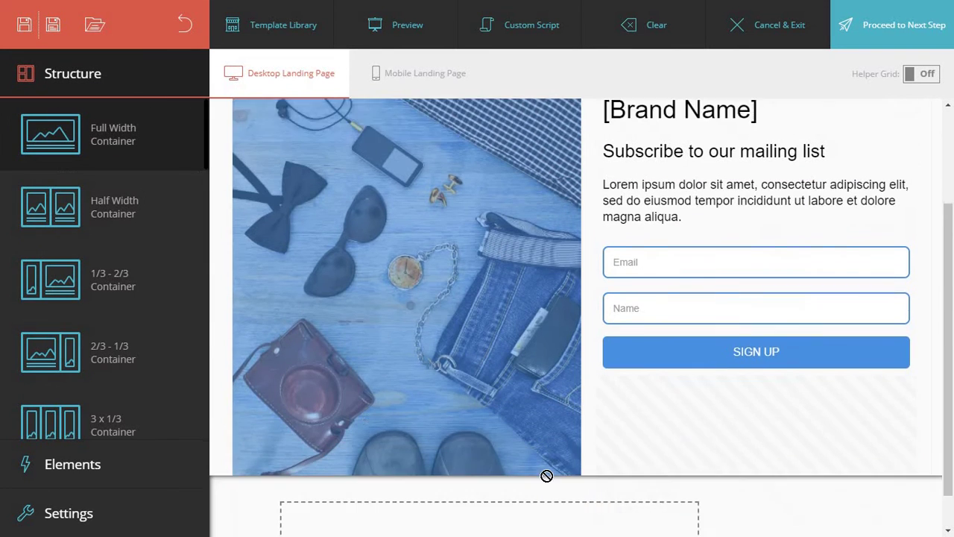
pyautogui.moveTo(546, 476); pyautogui.dragTo(514, 462)
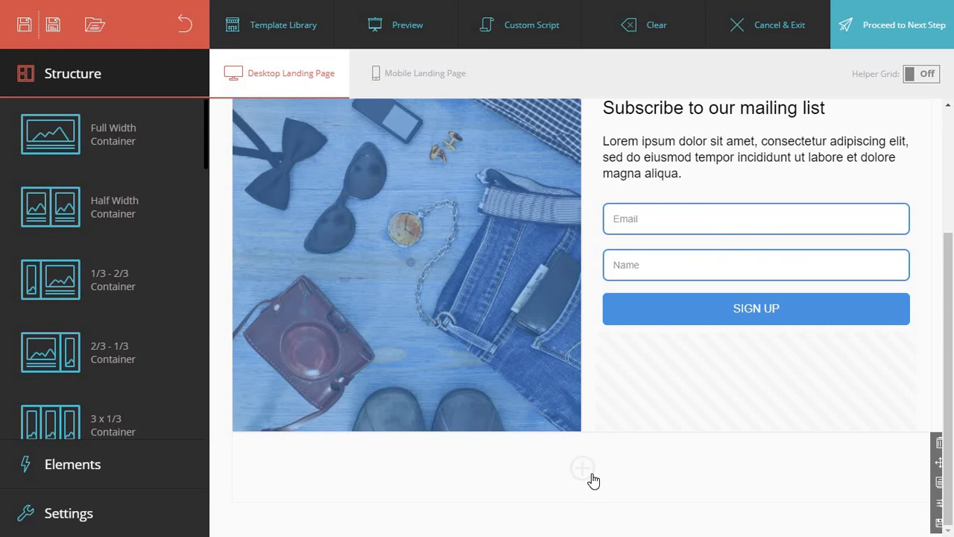
pyautogui.scroll(3, 594, 480)
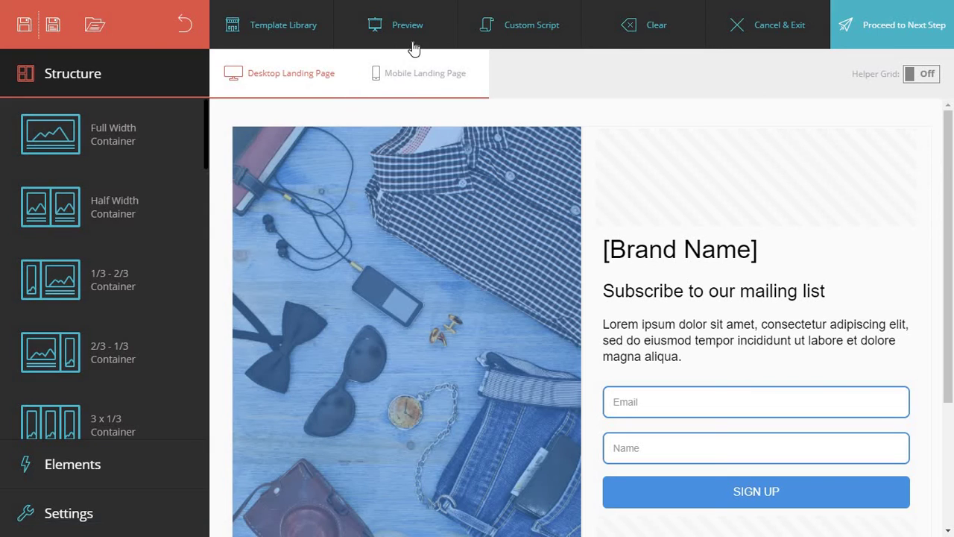
# Step: Leave both Custom Script areas empty and proceed to the next step
pyautogui.click(500, 34)
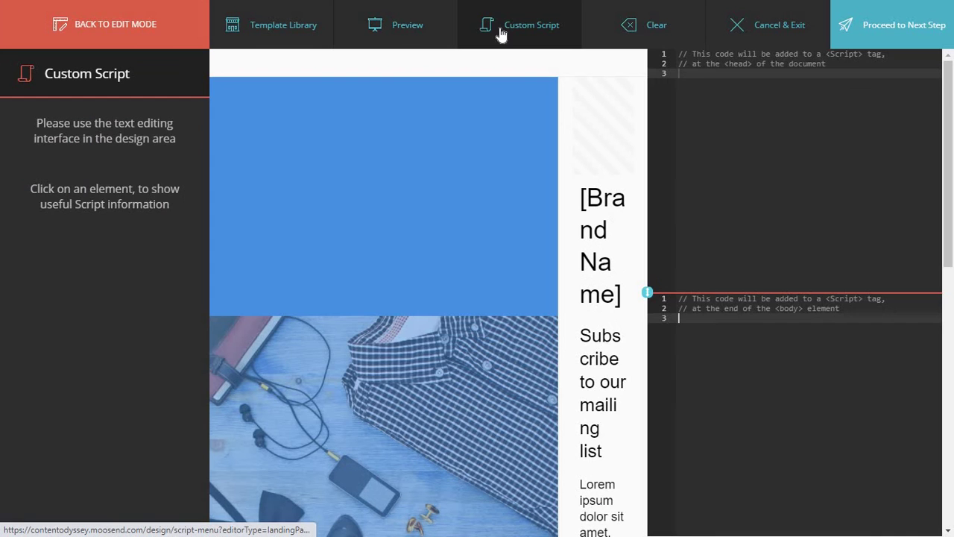
pyautogui.scroll(-3, 564, 323)
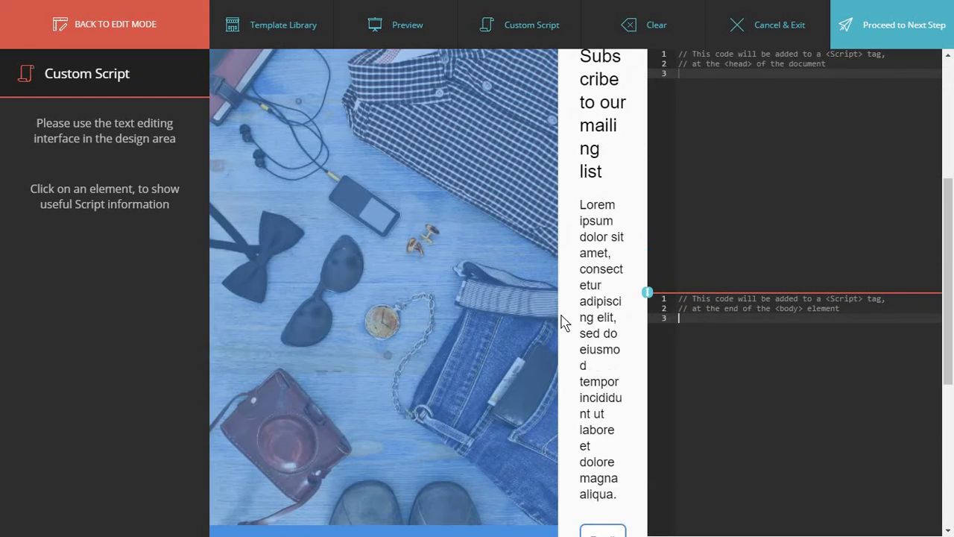
pyautogui.scroll(3, 605, 254)
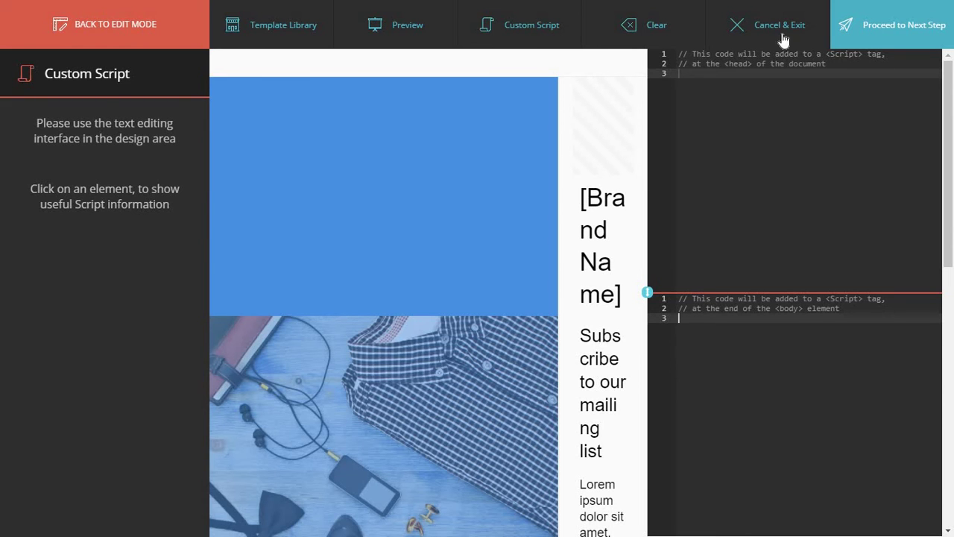
pyautogui.click(869, 43)
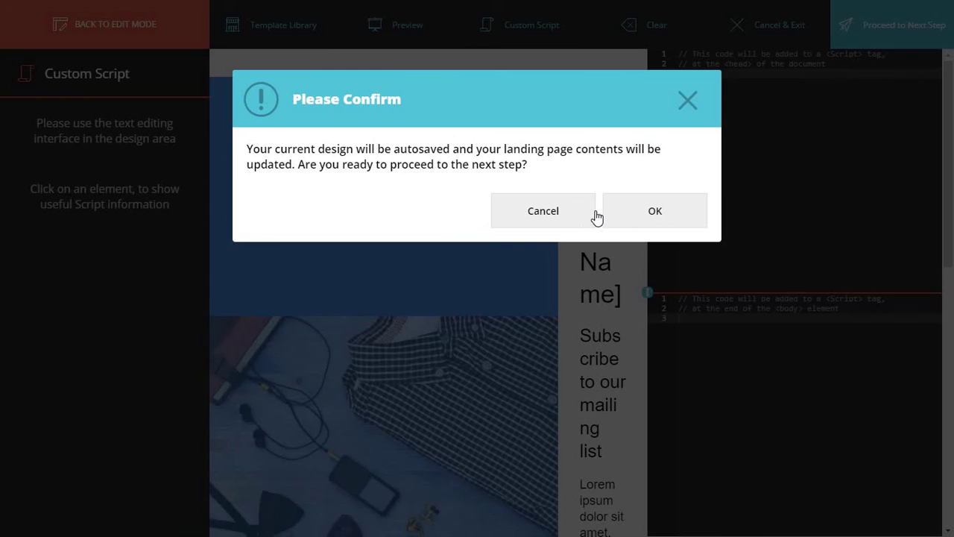
# Step: Confirm the autosave, then set Facebook title 'Join our newsletter!' and description 'gfgfgf'
pyautogui.click(633, 219)
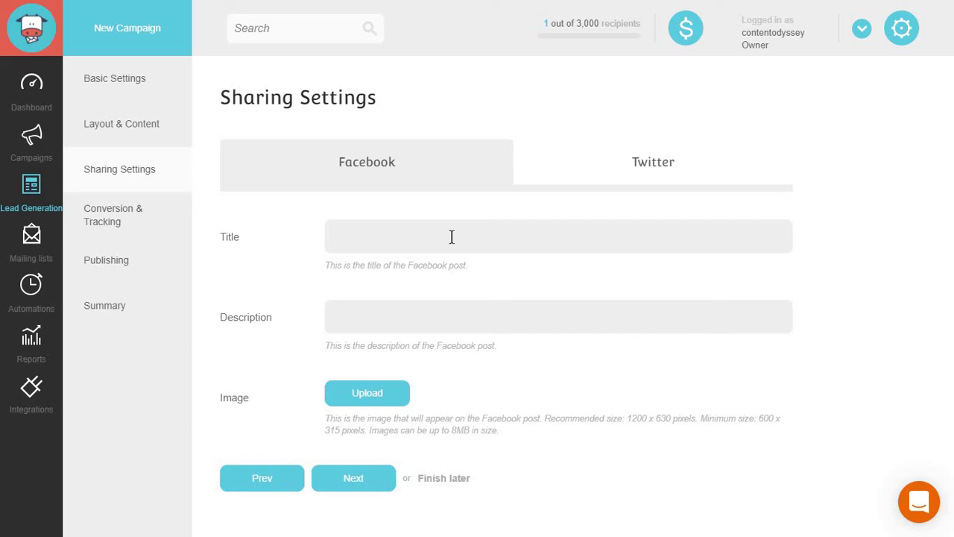
pyautogui.click(380, 242)
pyautogui.write('Join our new')
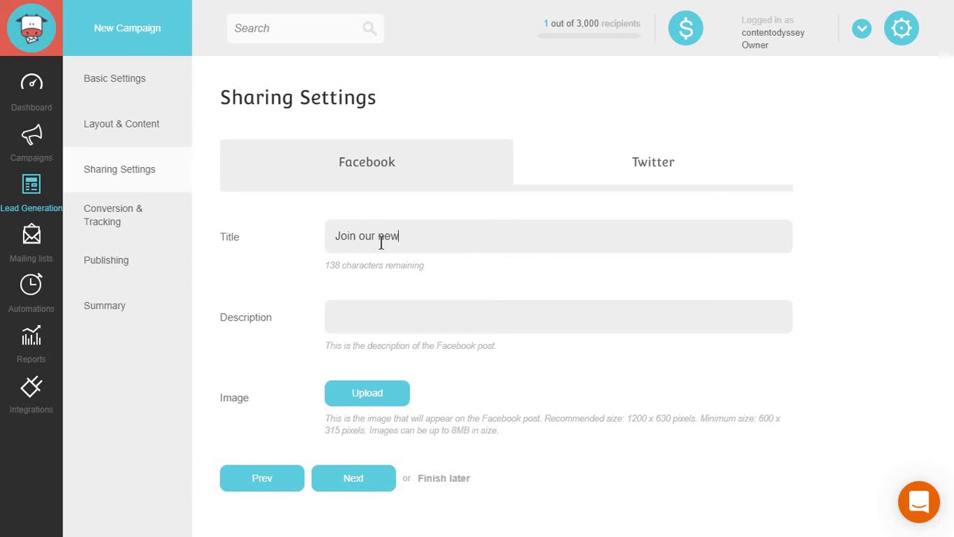
pyautogui.write('sletter!')
pyautogui.click(392, 317)
pyautogui.write('gfgfgf')
pyautogui.click(386, 480)
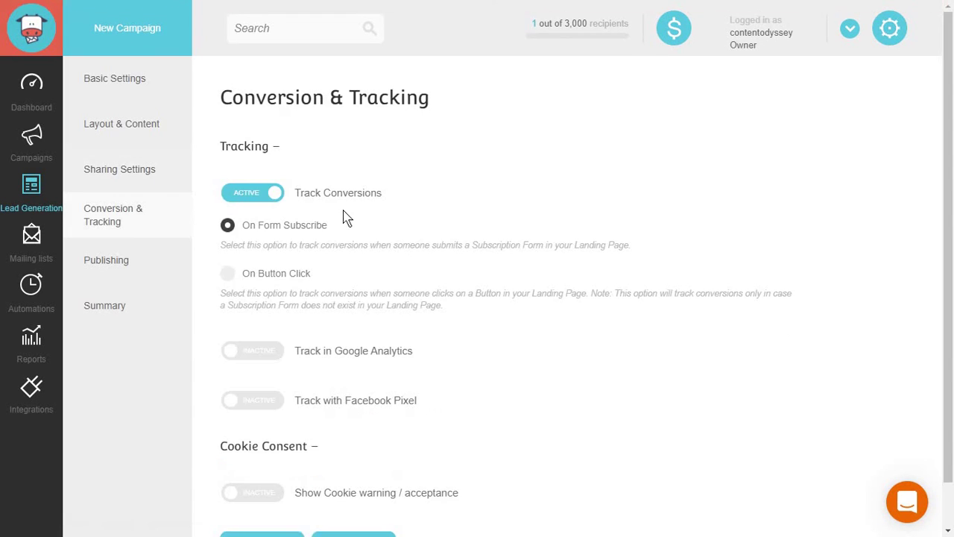
# Step: Turn on the visitor cookie warning in Conversion & Tracking and advance to Publishing
pyautogui.scroll(-1, 345, 224)
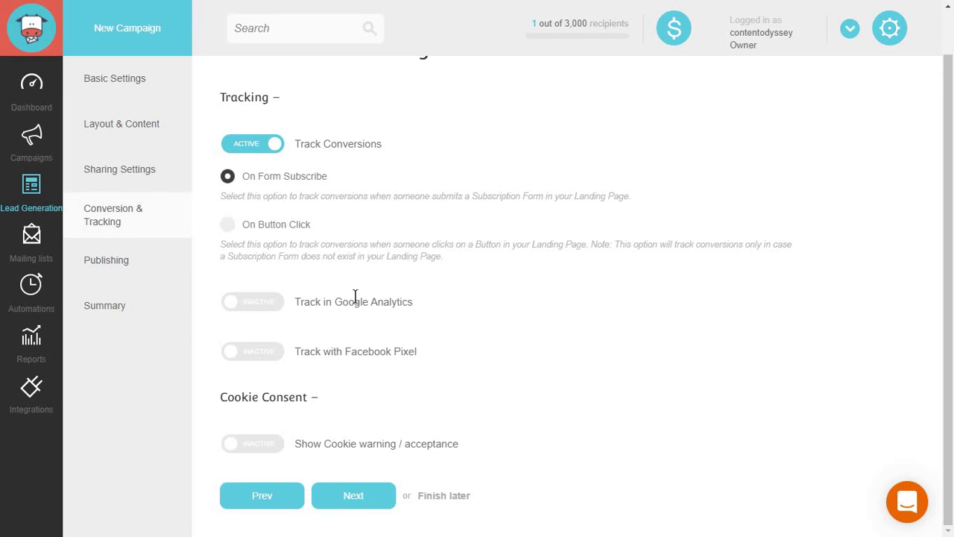
pyautogui.scroll(1, 355, 296)
pyautogui.scroll(-1, 320, 373)
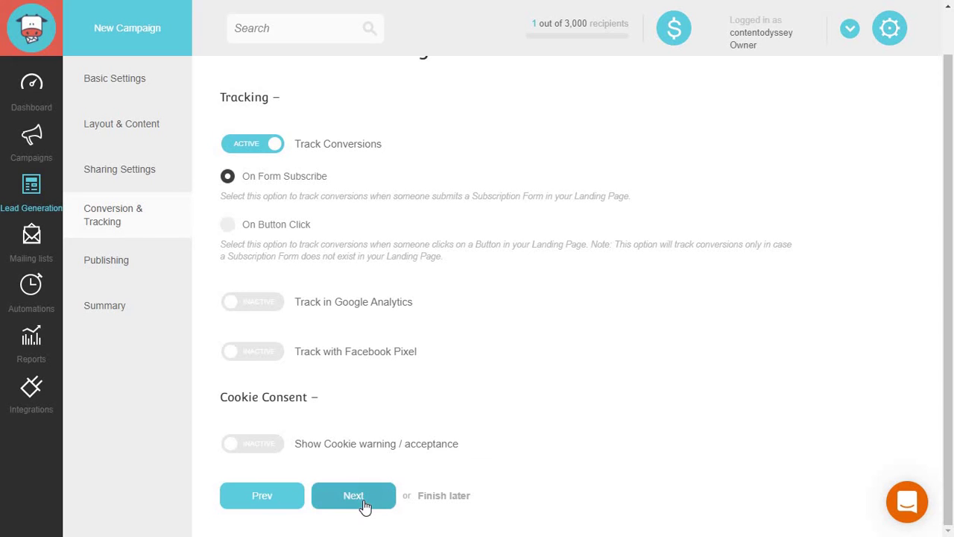
pyautogui.click(278, 450)
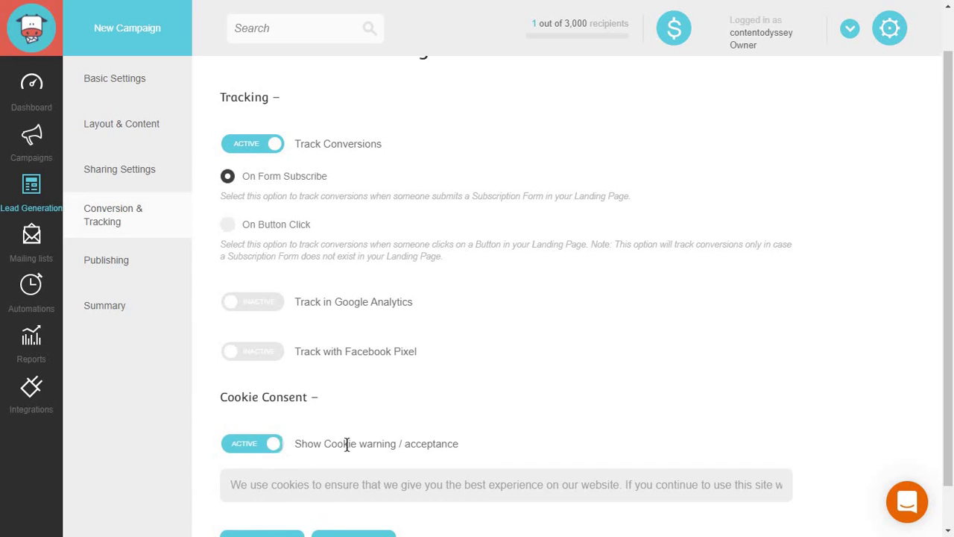
pyautogui.scroll(-1, 347, 445)
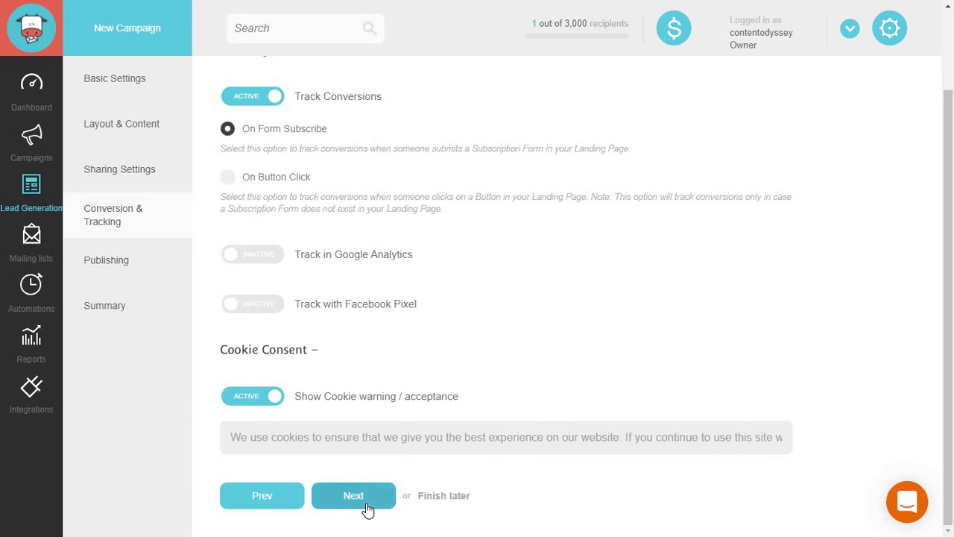
pyautogui.click(367, 504)
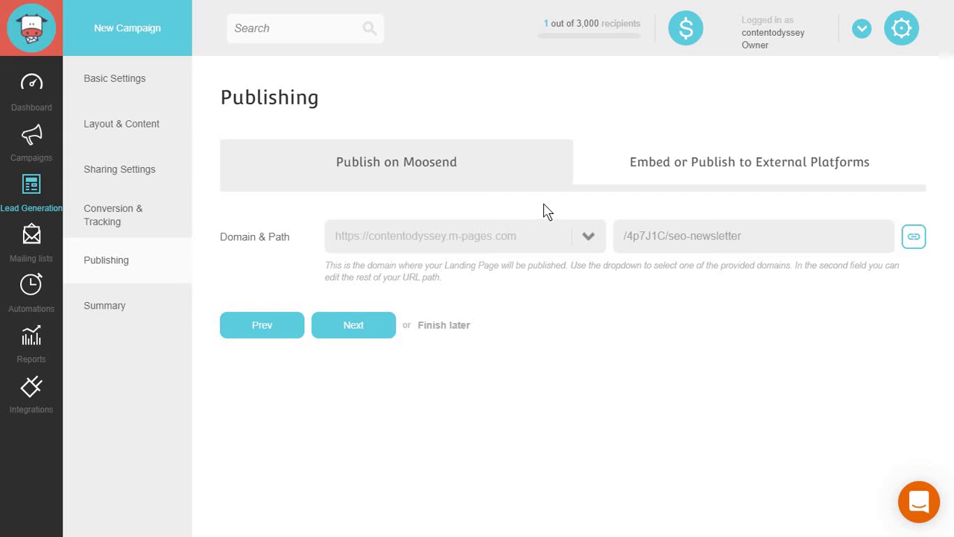
# Step: View the external-platform publishing options, then review the SEO newsletter page's Summary
pyautogui.click(663, 173)
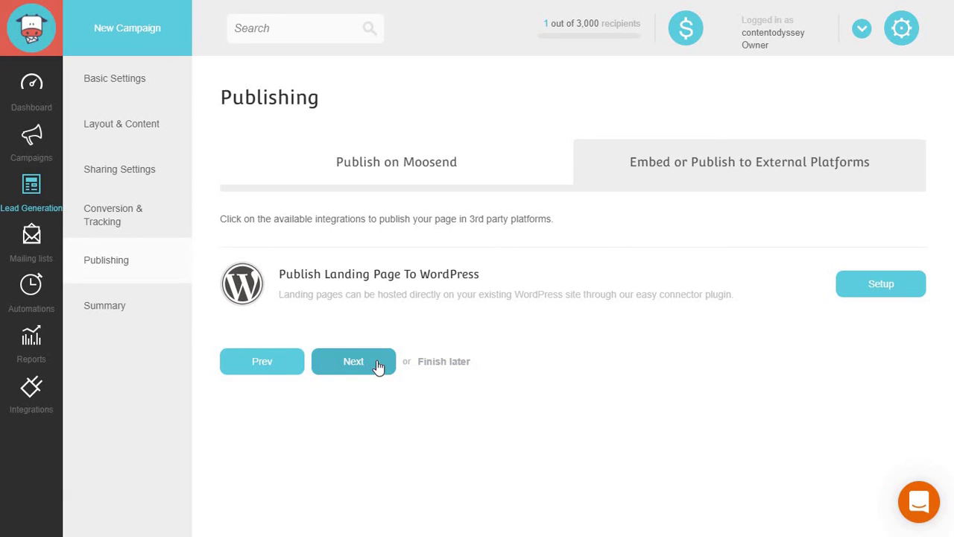
pyautogui.click(353, 361)
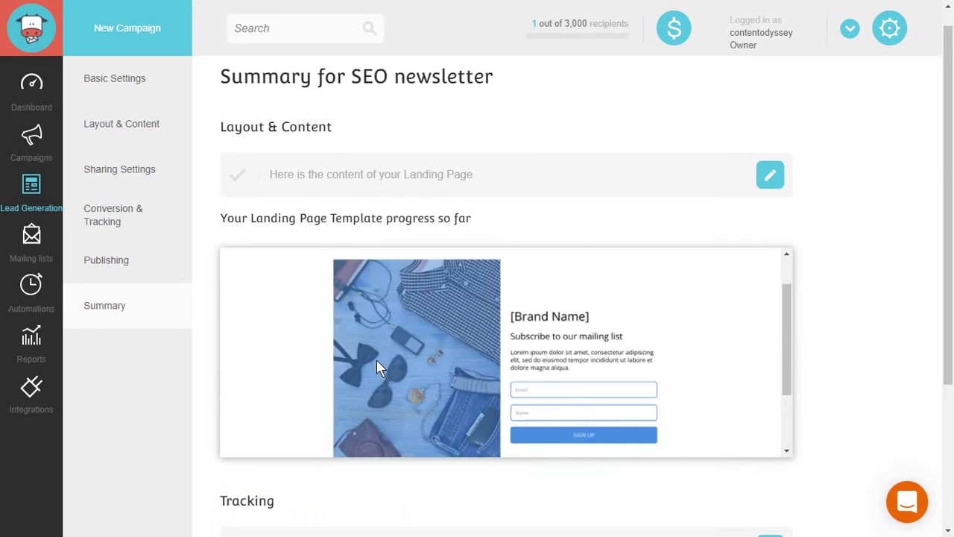
pyautogui.scroll(-2, 378, 368)
pyautogui.scroll(-3, 794, 469)
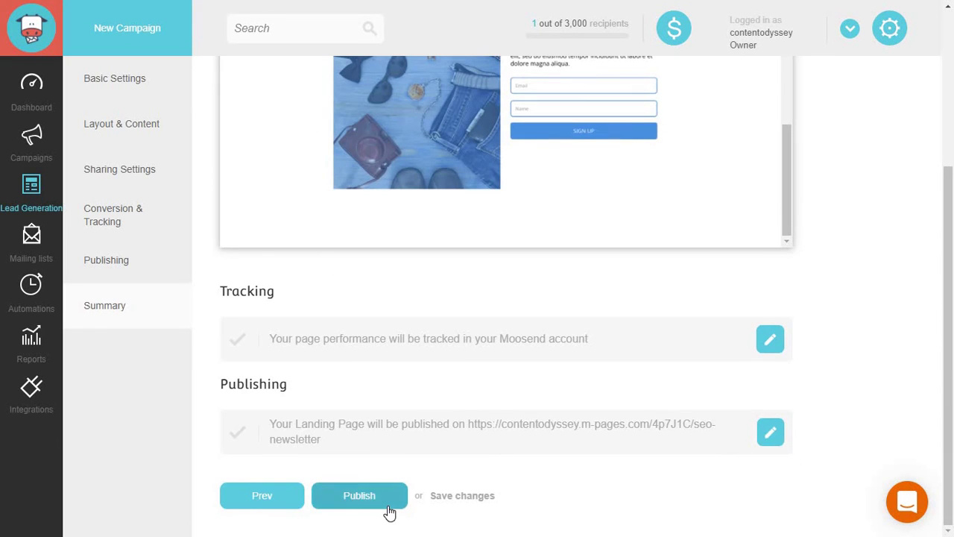
# Step: Return to the pages list and start a new subscription form
pyautogui.click(38, 209)
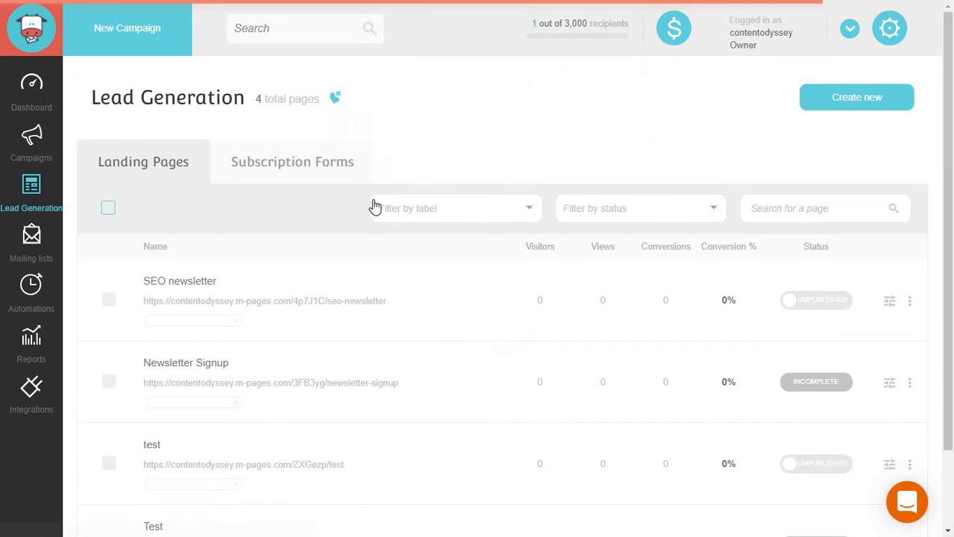
pyautogui.click(343, 173)
pyautogui.click(857, 98)
pyautogui.click(514, 491)
# Step: Create a modal pop-up using the Just Like Heaven template
pyautogui.scroll(-1, 422, 268)
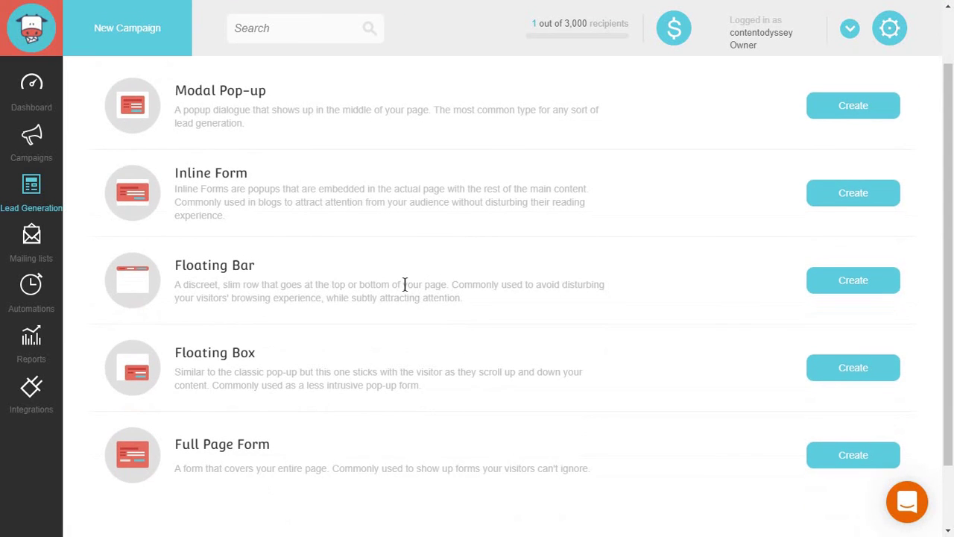
pyautogui.scroll(1, 403, 286)
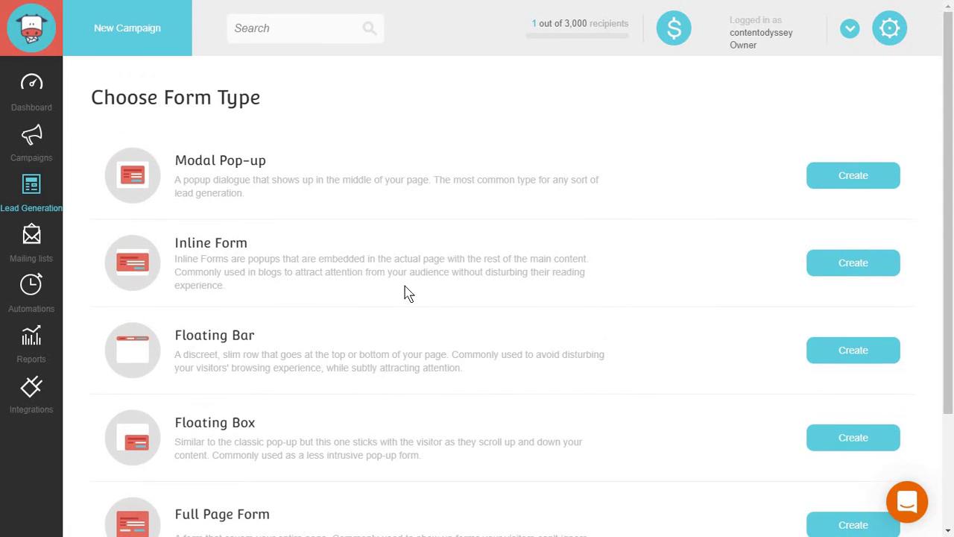
pyautogui.click(820, 170)
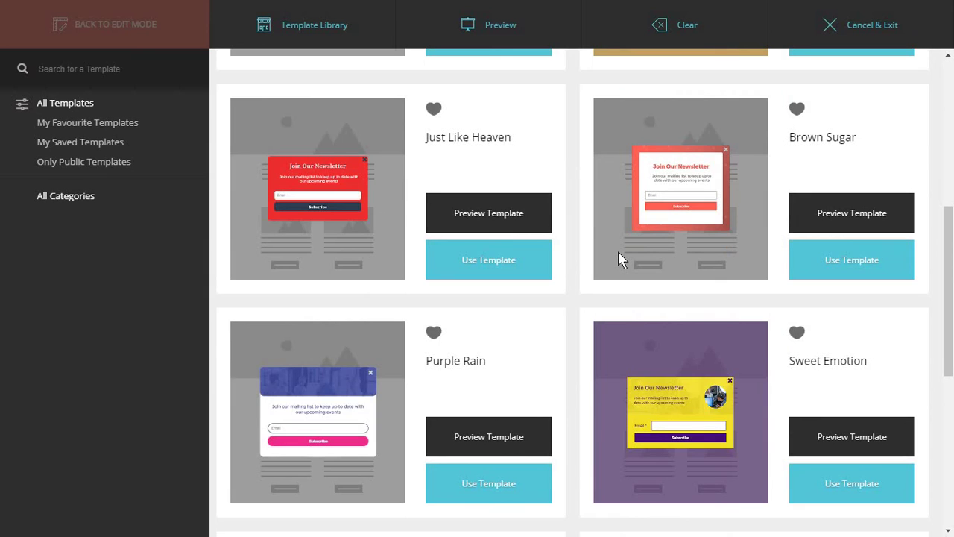
pyautogui.scroll(2, 621, 261)
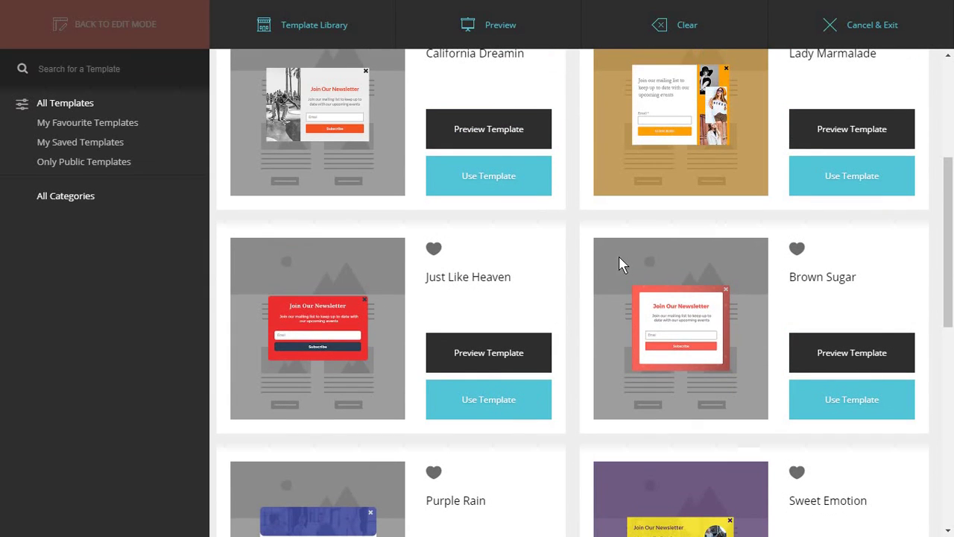
pyautogui.click(539, 410)
pyautogui.click(673, 199)
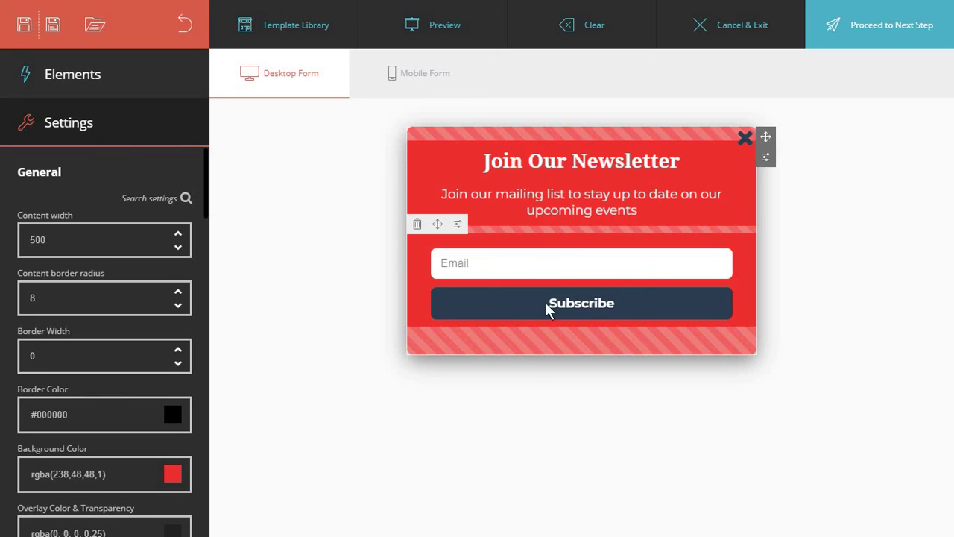
# Step: Review the form's mobile version, dismissing the padding advice, and proceed past the design
pyautogui.scroll(-1, 45, 330)
pyautogui.scroll(-4, 56, 331)
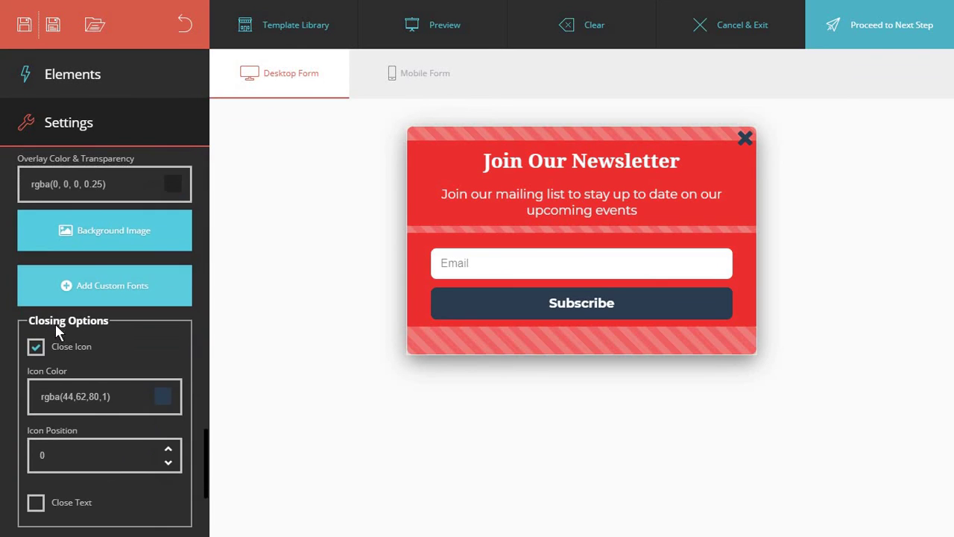
pyautogui.click(418, 246)
pyautogui.click(471, 83)
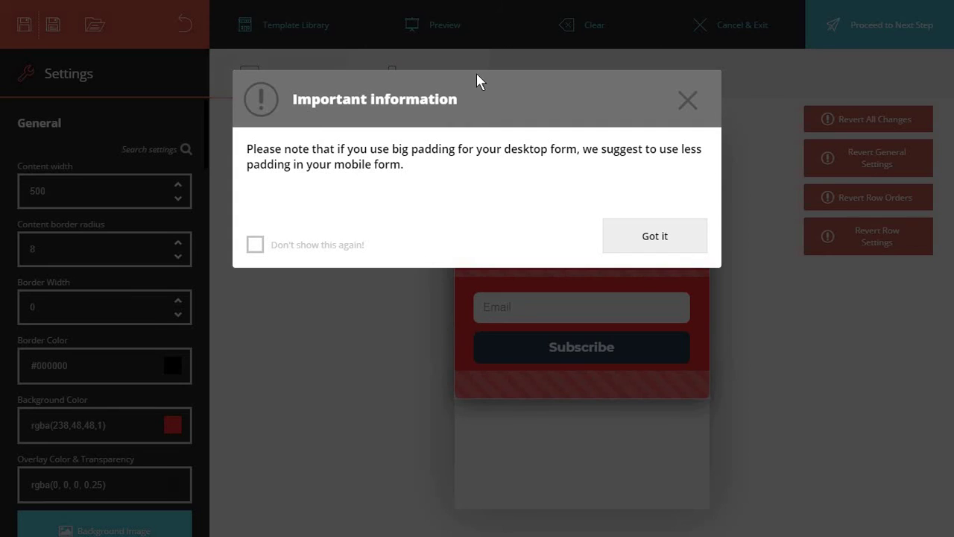
pyautogui.click(632, 235)
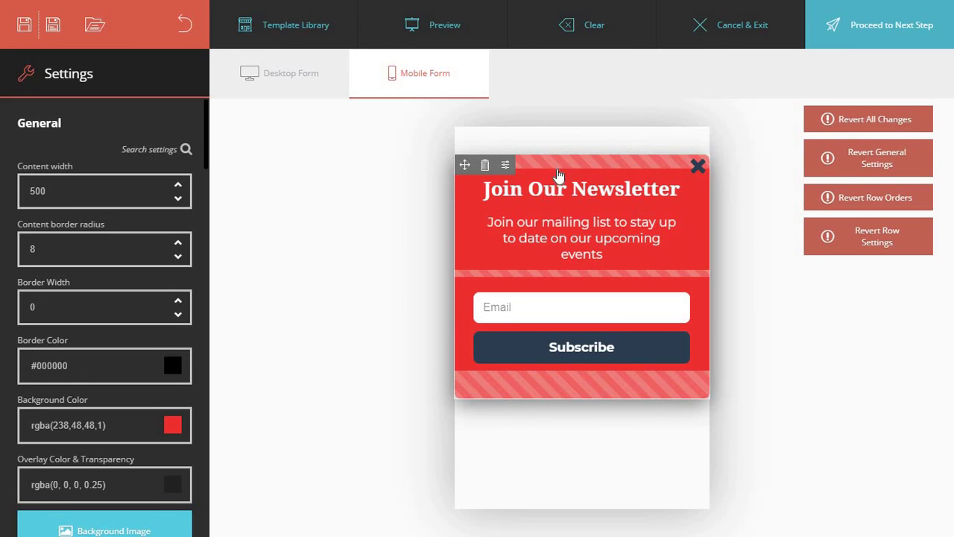
pyautogui.click(882, 43)
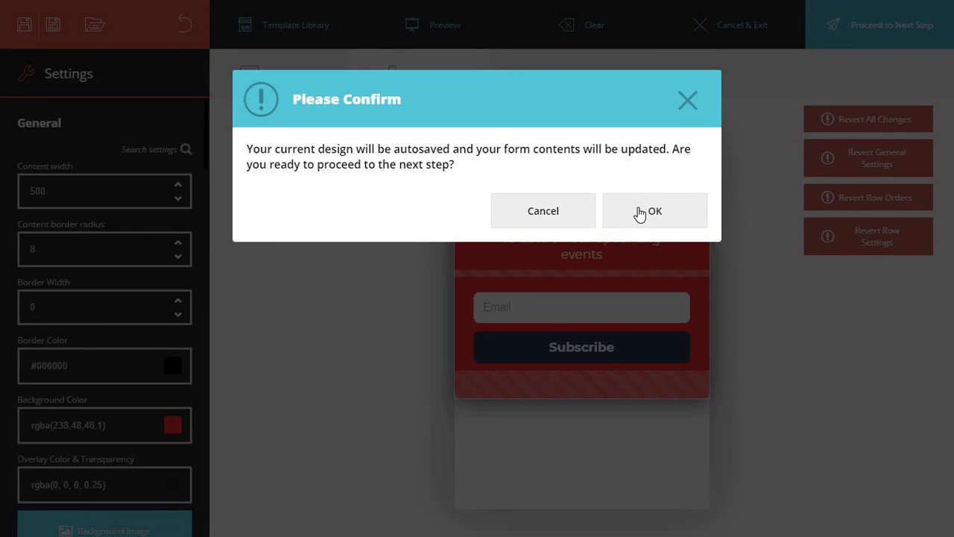
# Step: Show the pop-up upon exit, waiting 30 Days between appearances
pyautogui.click(639, 211)
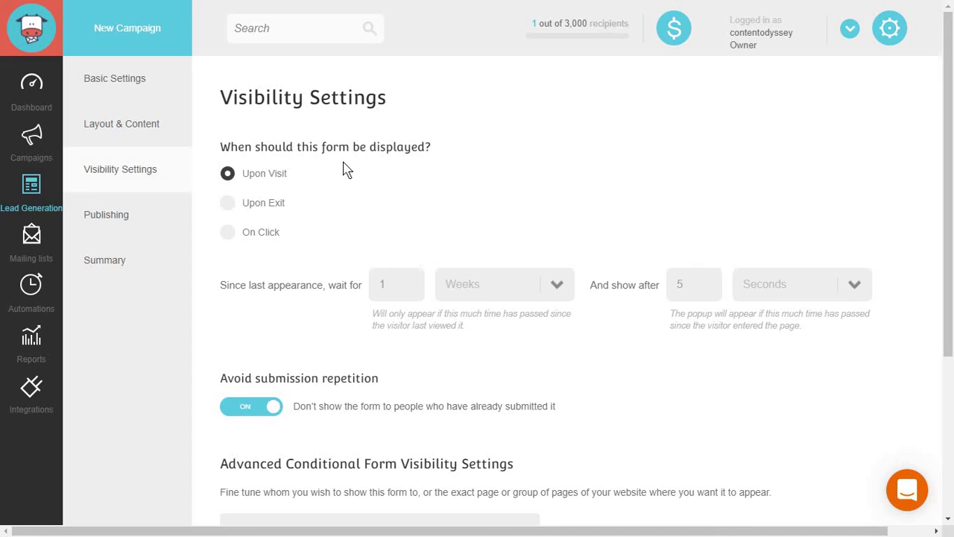
pyautogui.click(282, 209)
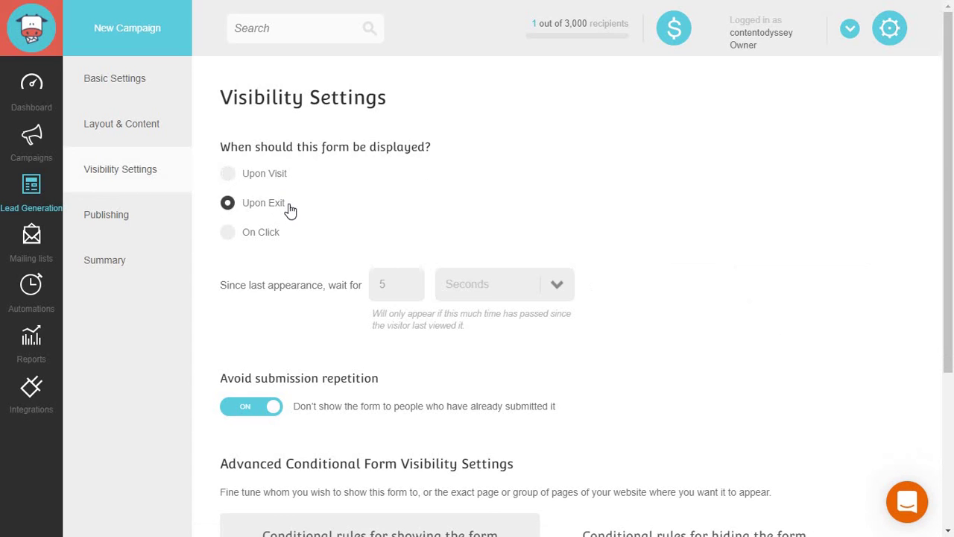
pyautogui.doubleClick(378, 281)
pyautogui.write('30')
pyautogui.click(450, 295)
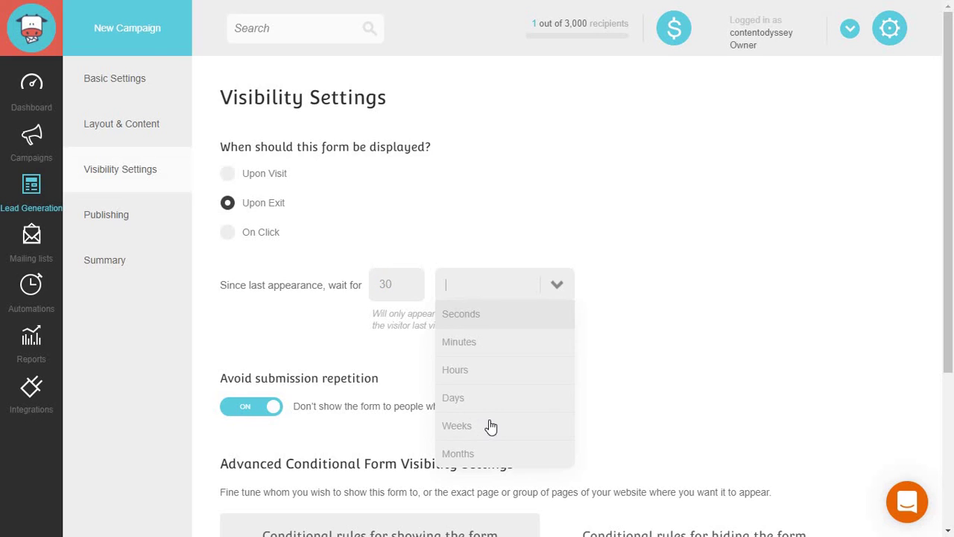
pyautogui.click(377, 341)
pyautogui.click(554, 288)
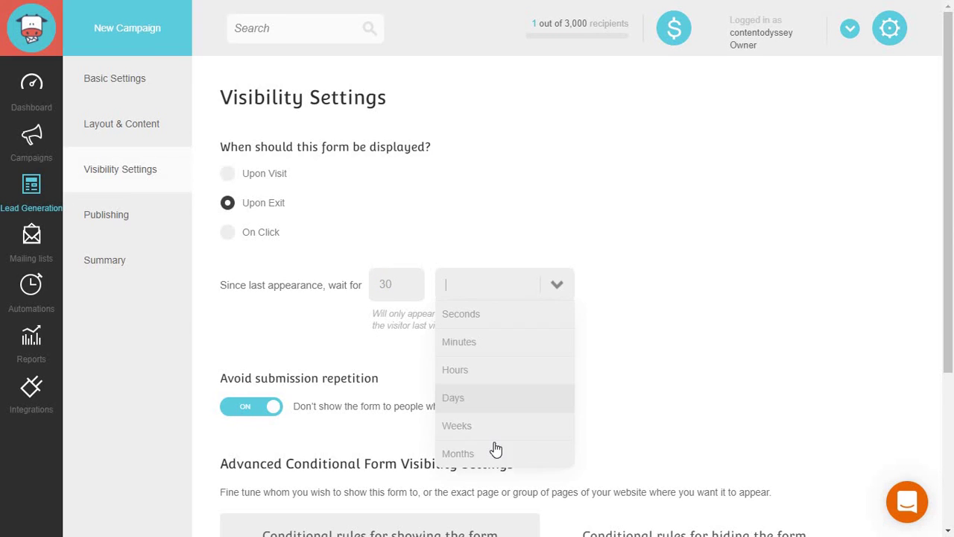
pyautogui.click(673, 372)
# Step: Add a visibility rule: URL path contains 'blog'
pyautogui.scroll(-1, 419, 300)
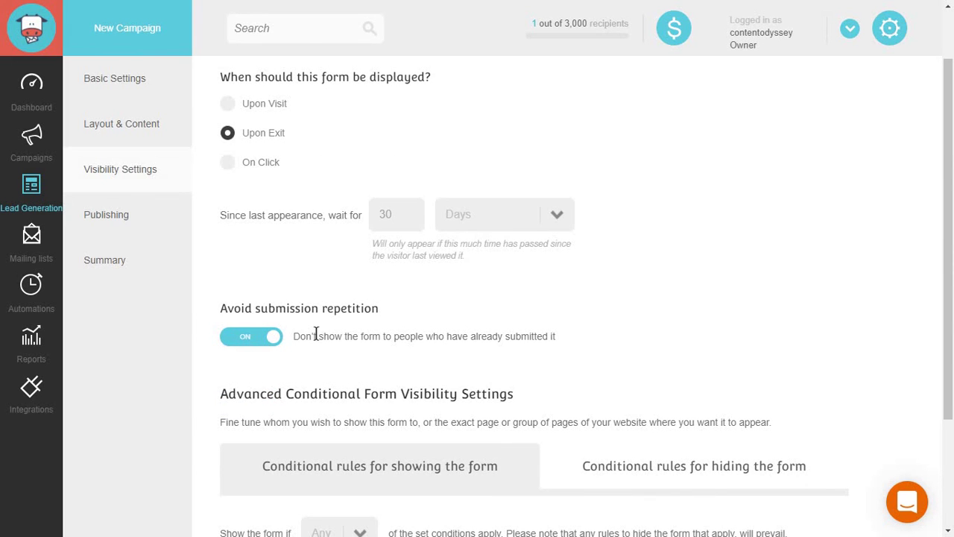
pyautogui.scroll(1, 318, 341)
pyautogui.scroll(-2, 317, 342)
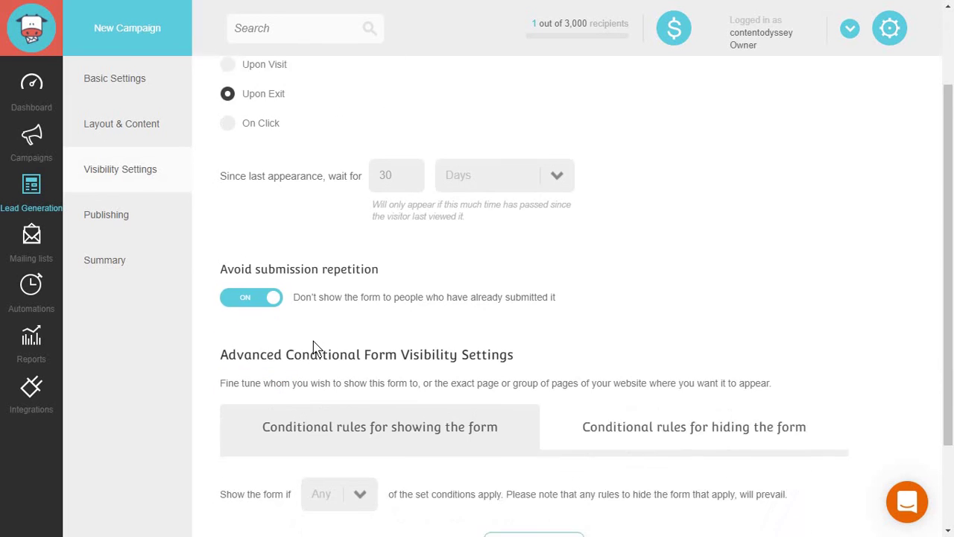
pyautogui.scroll(-1, 313, 344)
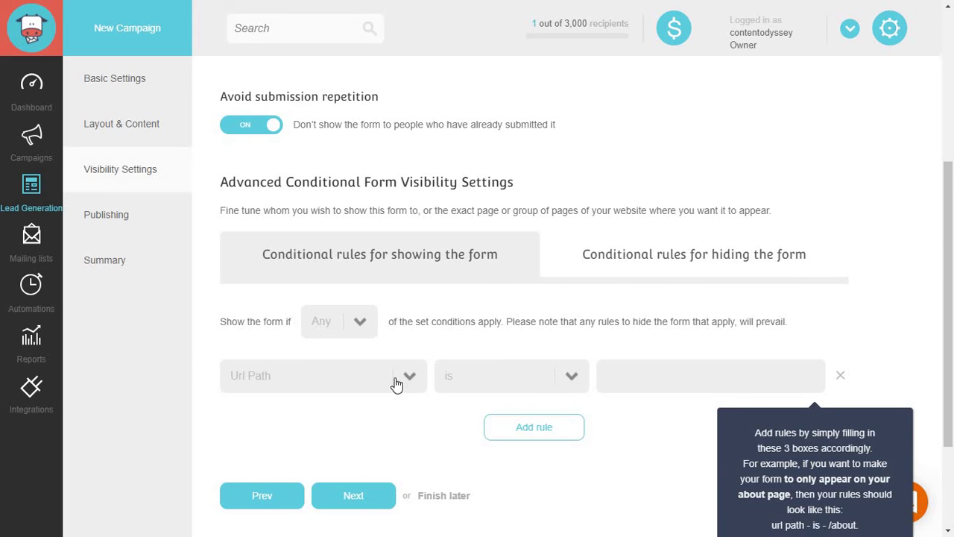
pyautogui.click(481, 388)
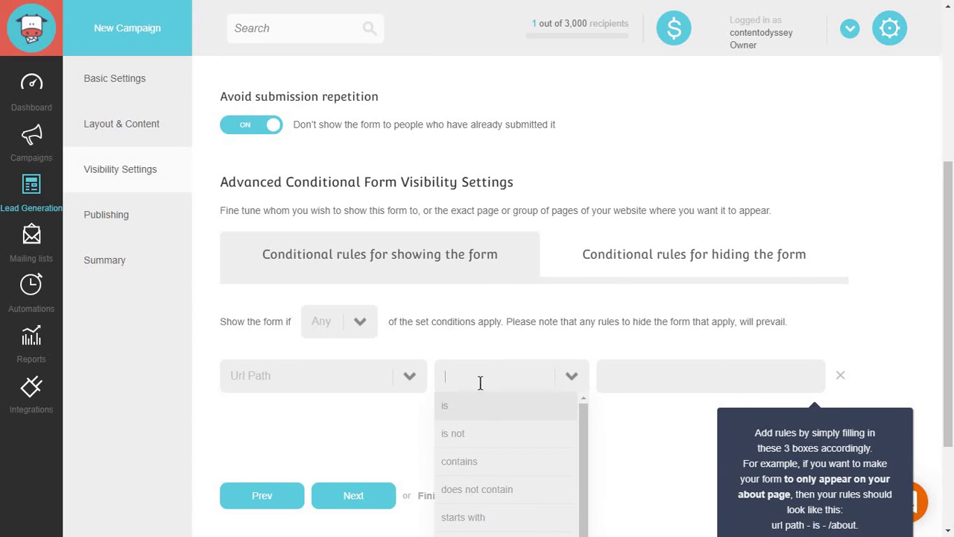
pyautogui.click(491, 466)
pyautogui.click(670, 370)
pyautogui.write('blog')
pyautogui.press('Return')
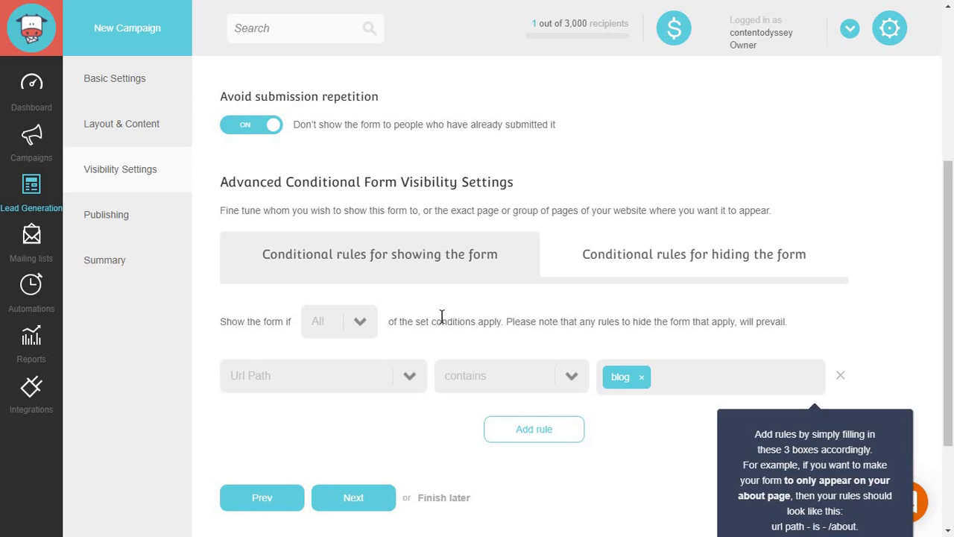
# Step: Continue to the pop-up's publishing step and start connecting a website
pyautogui.click(351, 487)
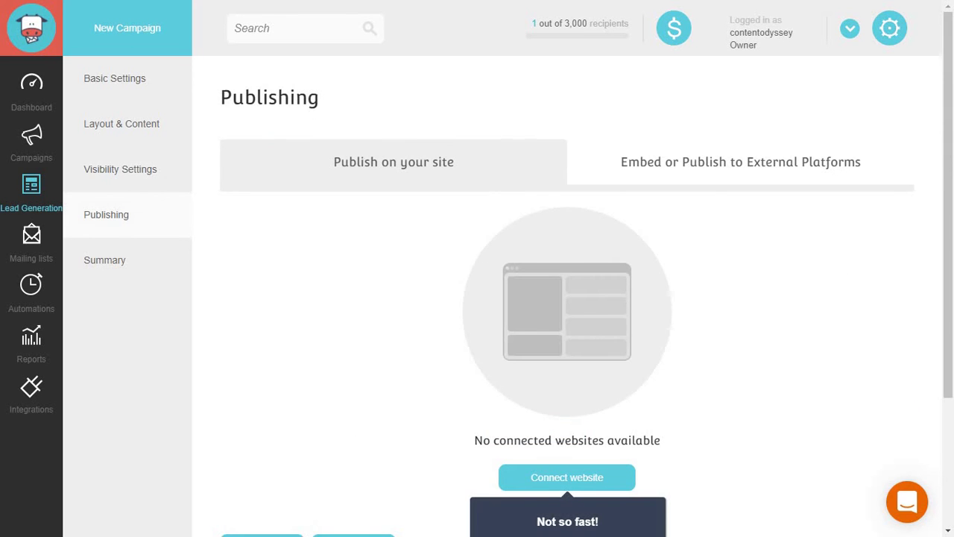
pyautogui.click(601, 481)
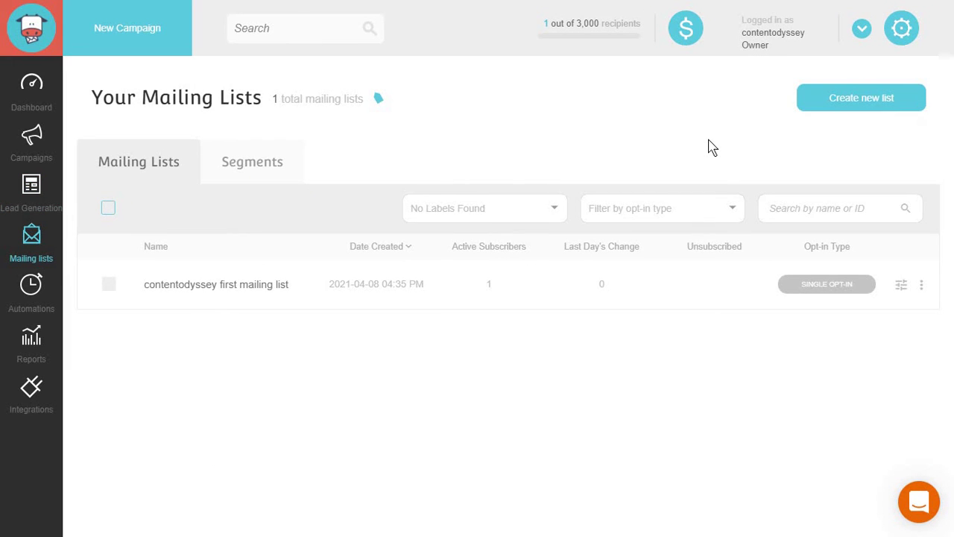
# Step: Create a new mailing list and look over its add-member and batch action options
pyautogui.click(828, 114)
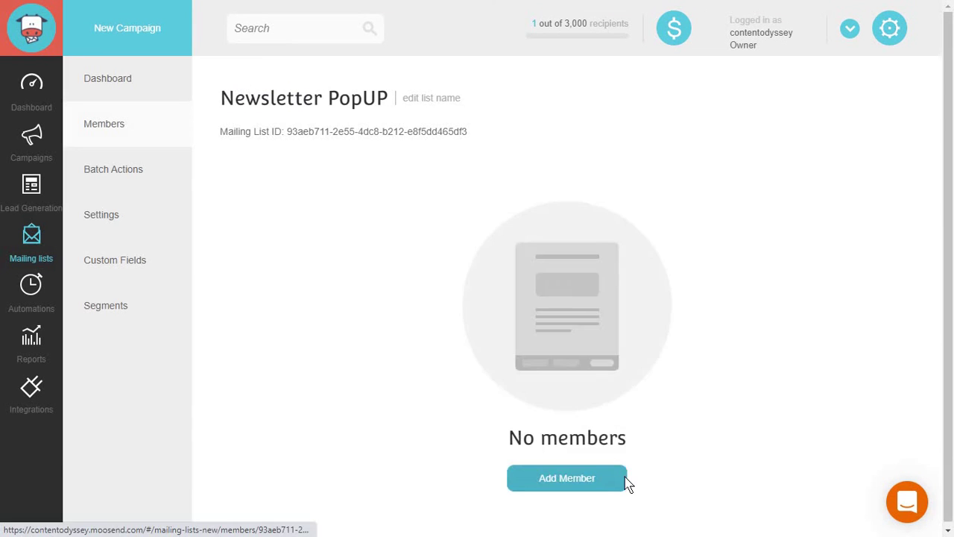
pyautogui.click(624, 481)
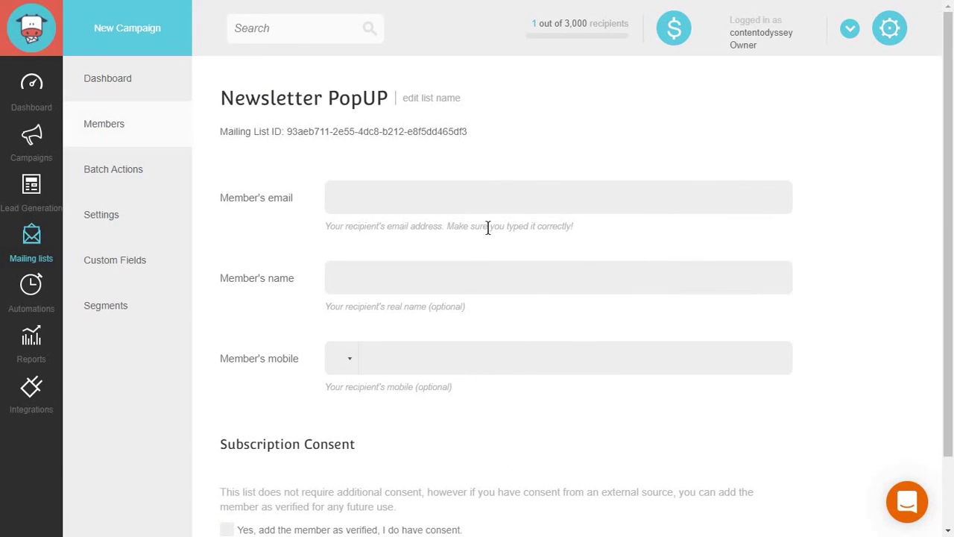
pyautogui.scroll(-1, 530, 290)
pyautogui.click(157, 179)
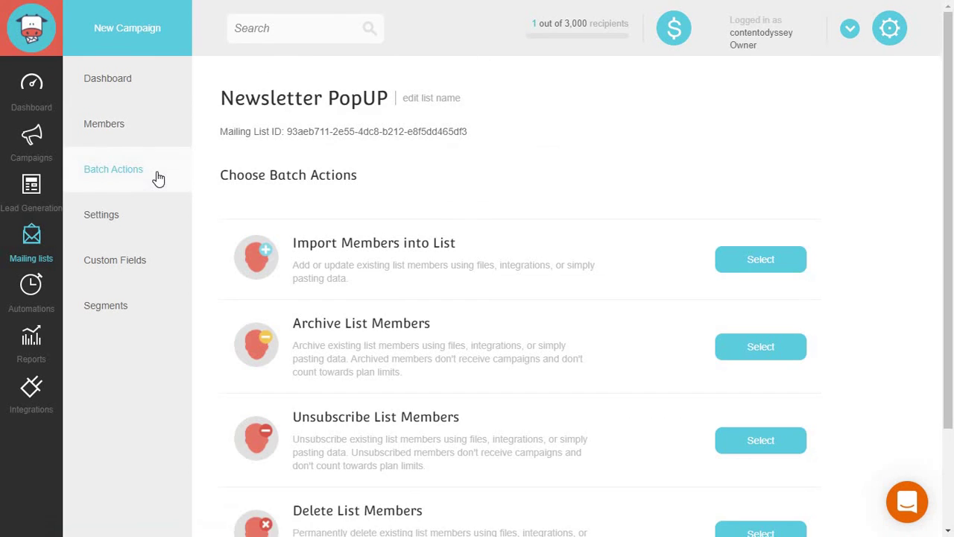
pyautogui.scroll(-2, 479, 216)
pyautogui.scroll(2, 201, 183)
pyautogui.scroll(-2, 601, 196)
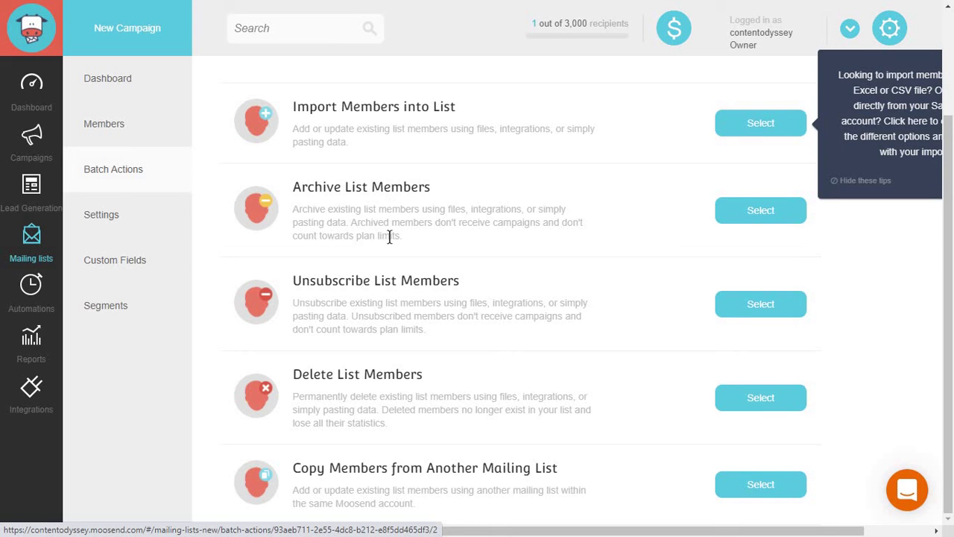
# Step: Go through the list's Settings, Custom Fields and Segments, dismiss the intro, and start a segment
pyautogui.click(143, 224)
pyautogui.scroll(-2, 362, 283)
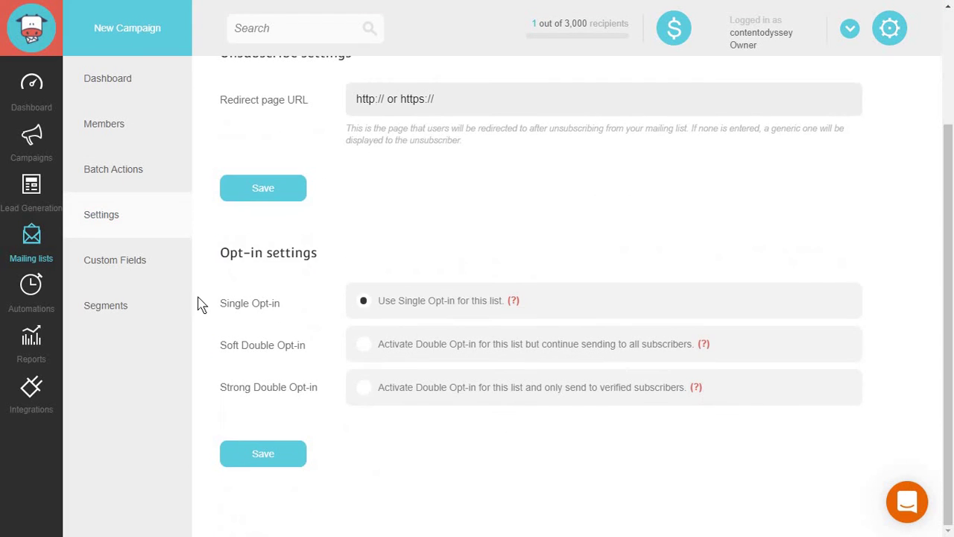
pyautogui.click(149, 269)
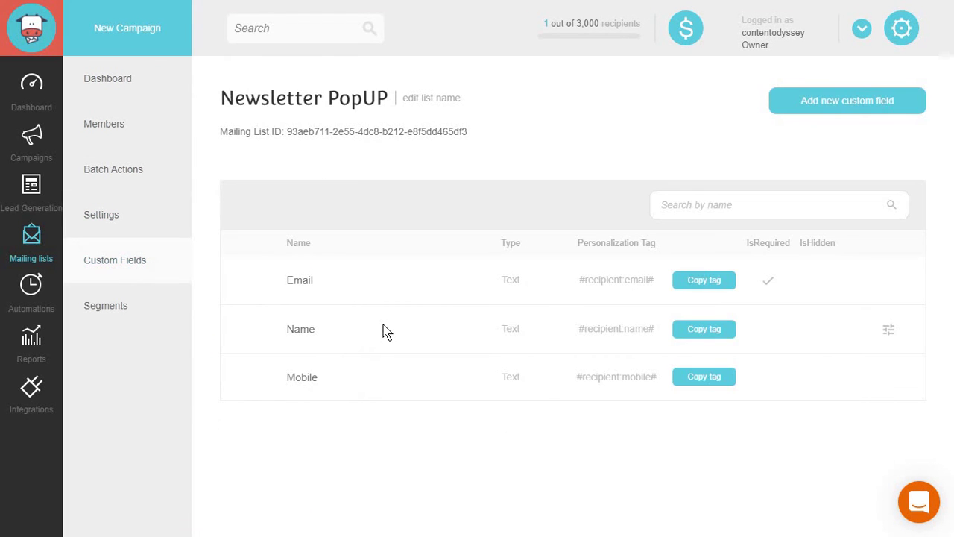
pyautogui.click(105, 305)
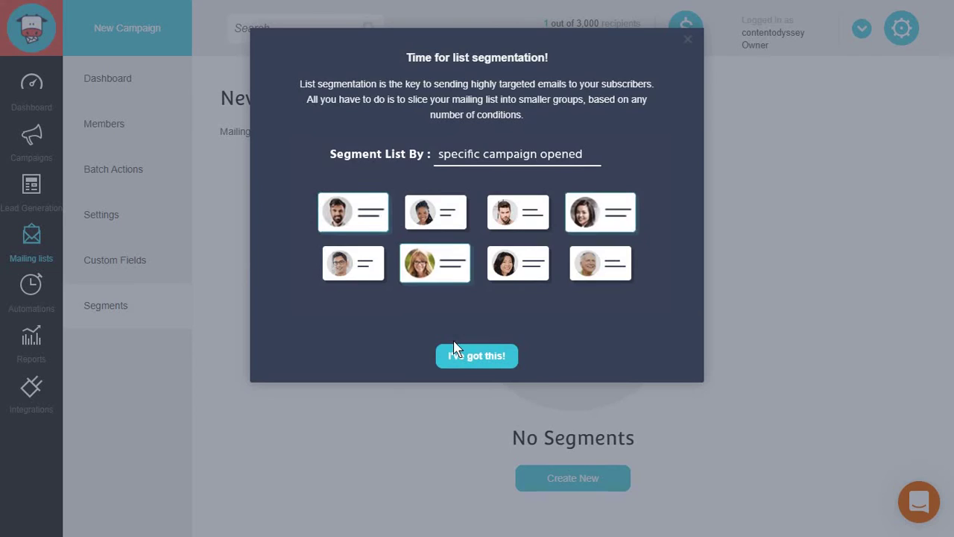
pyautogui.click(456, 353)
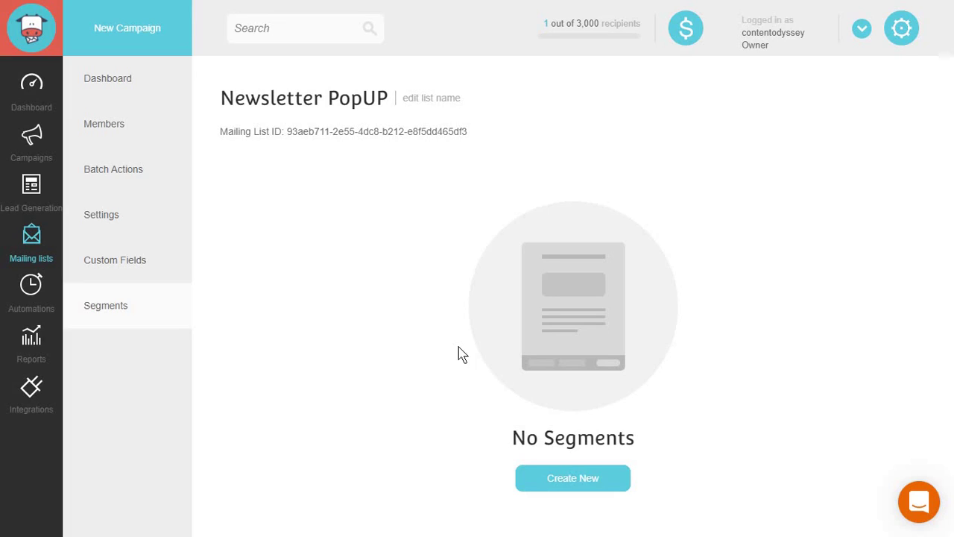
pyautogui.click(596, 480)
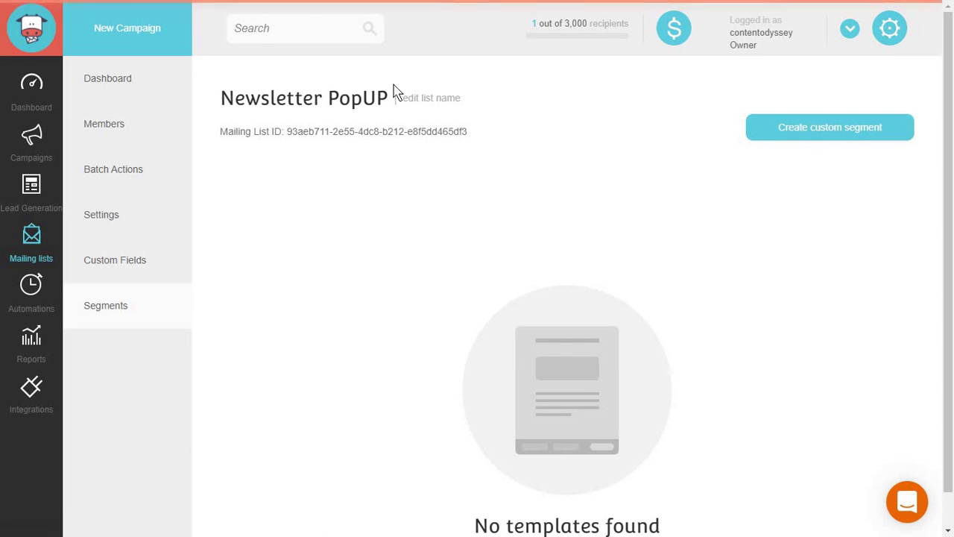
# Step: Start a custom segment named 'Segment 1' and add a Member Tag criterion
pyautogui.click(799, 143)
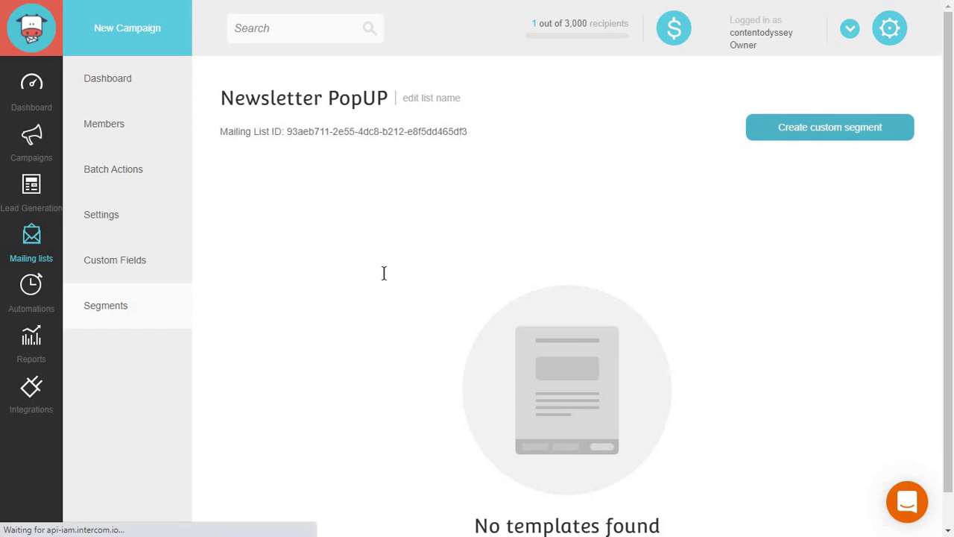
pyautogui.click(384, 272)
pyautogui.write('Segmen')
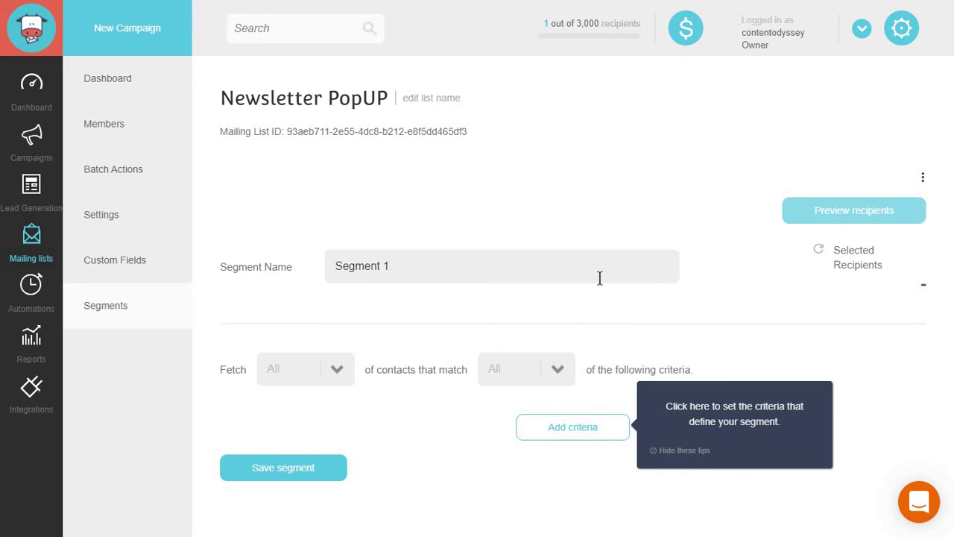
pyautogui.write('t 1')
pyautogui.click(600, 424)
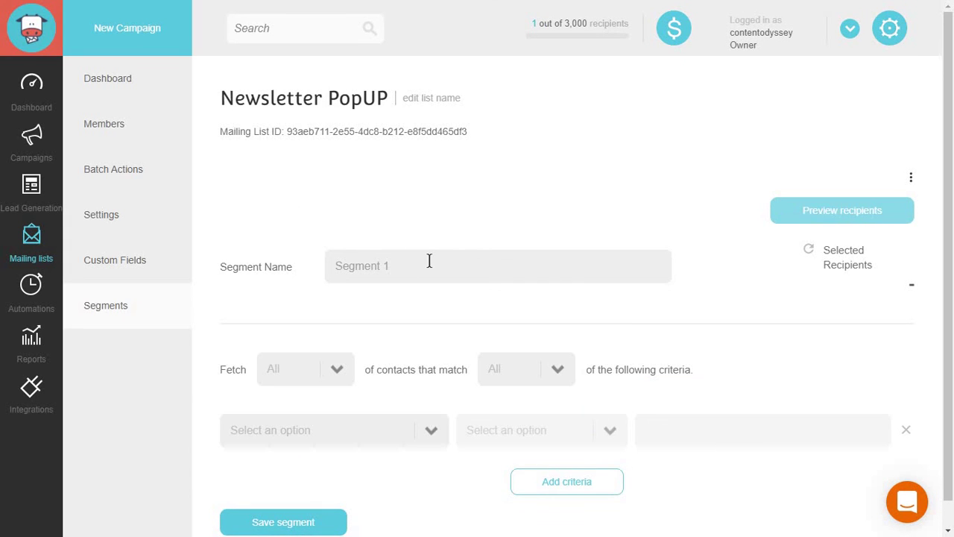
pyautogui.scroll(-1, 416, 350)
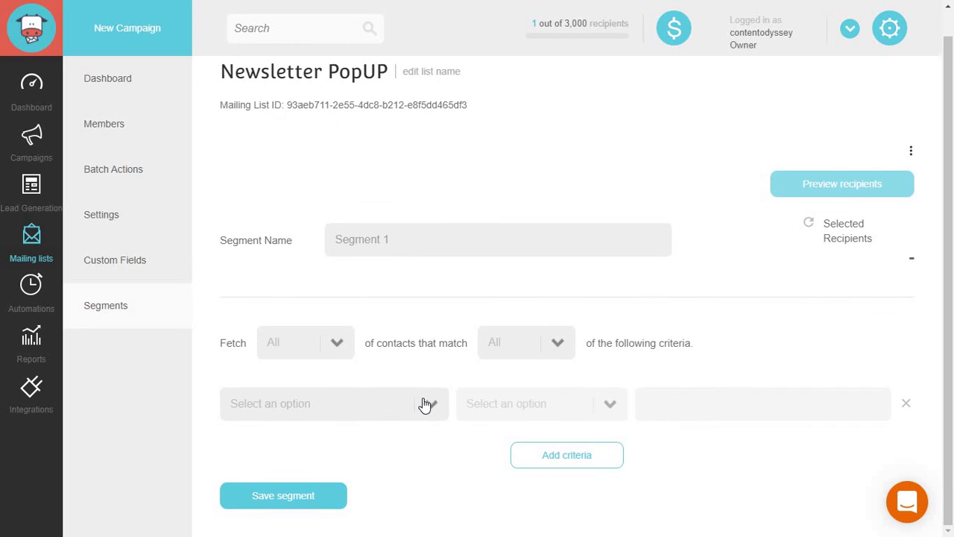
pyautogui.click(425, 404)
pyautogui.scroll(-5, 365, 485)
pyautogui.scroll(1, 371, 487)
pyautogui.scroll(4, 371, 487)
pyautogui.click(308, 514)
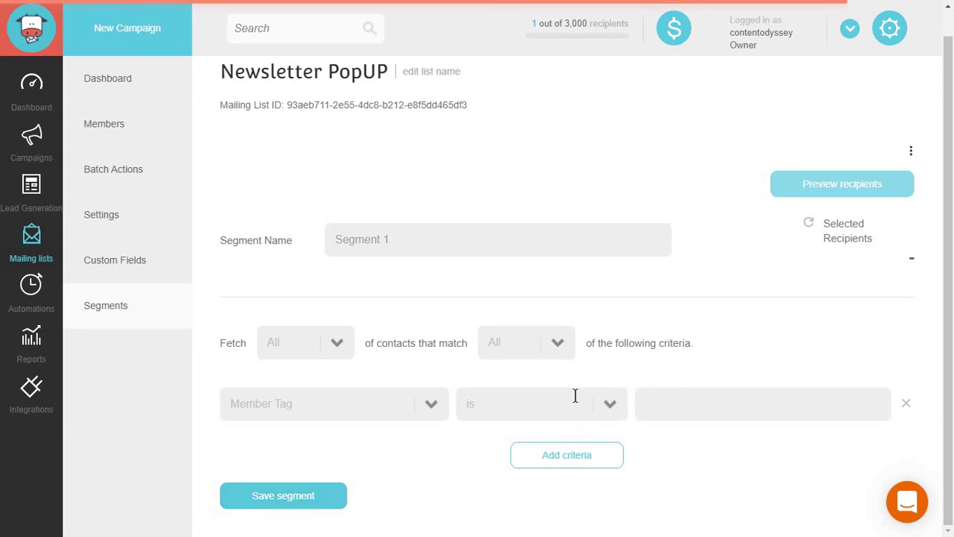
# Step: Keep the 'is' comparison and save the segment renamed to Affiliates
pyautogui.click(589, 403)
pyautogui.click(594, 411)
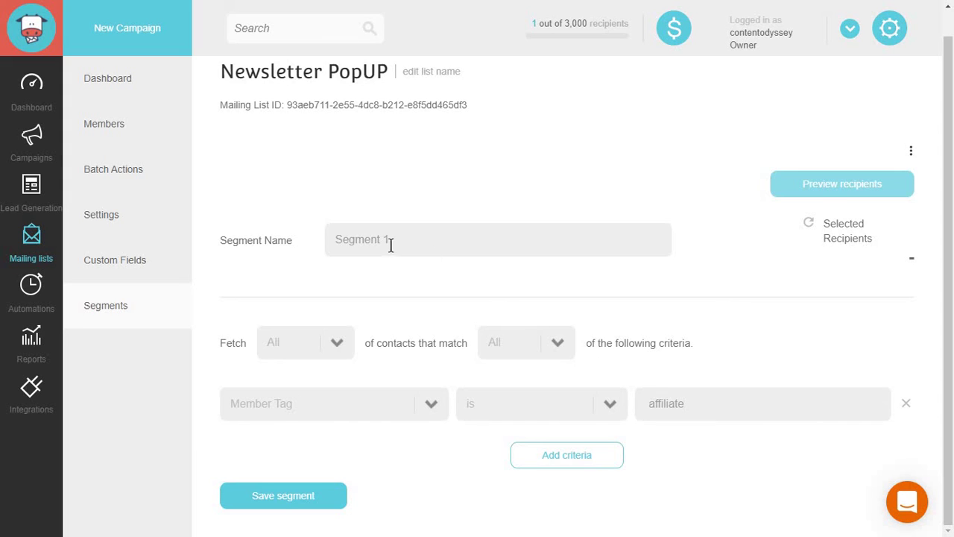
pyautogui.moveTo(390, 240); pyautogui.dragTo(313, 253)
pyautogui.write('Affiliates')
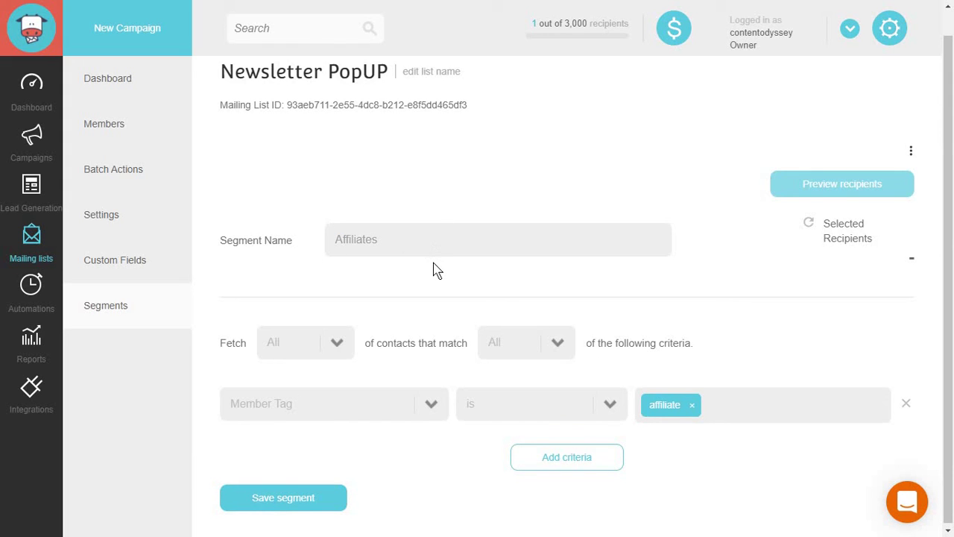
pyautogui.click(306, 497)
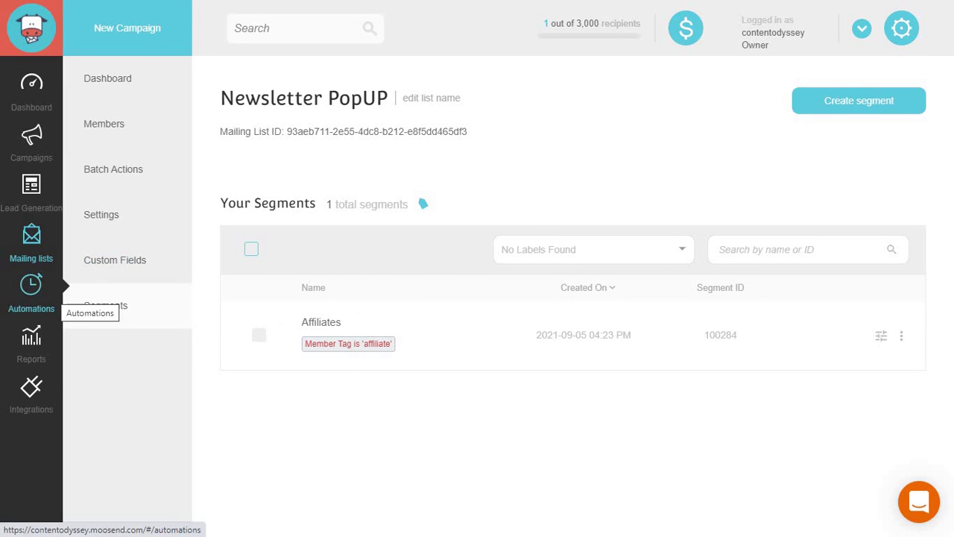
# Step: Browse the new-automation templates in Automations, then build a custom automation from scratch
pyautogui.click(32, 291)
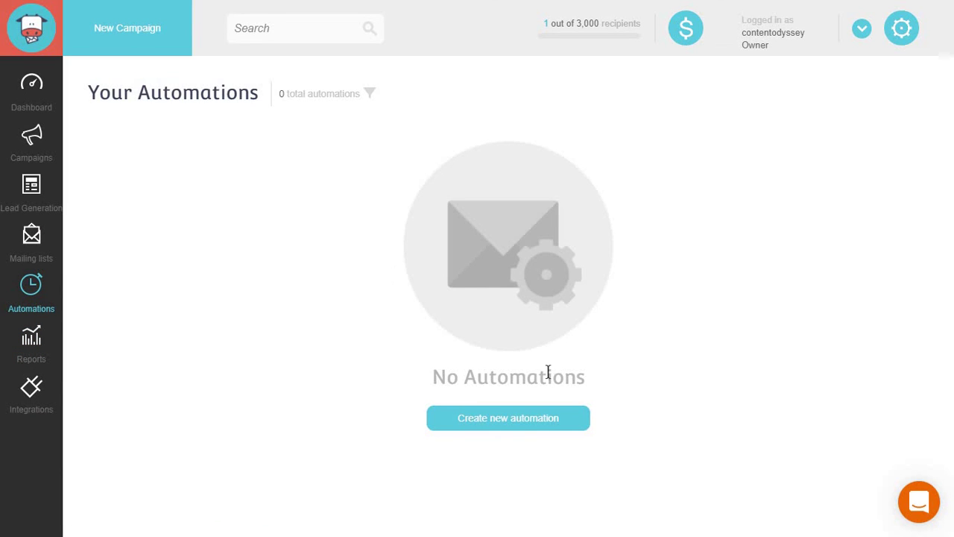
pyautogui.click(556, 420)
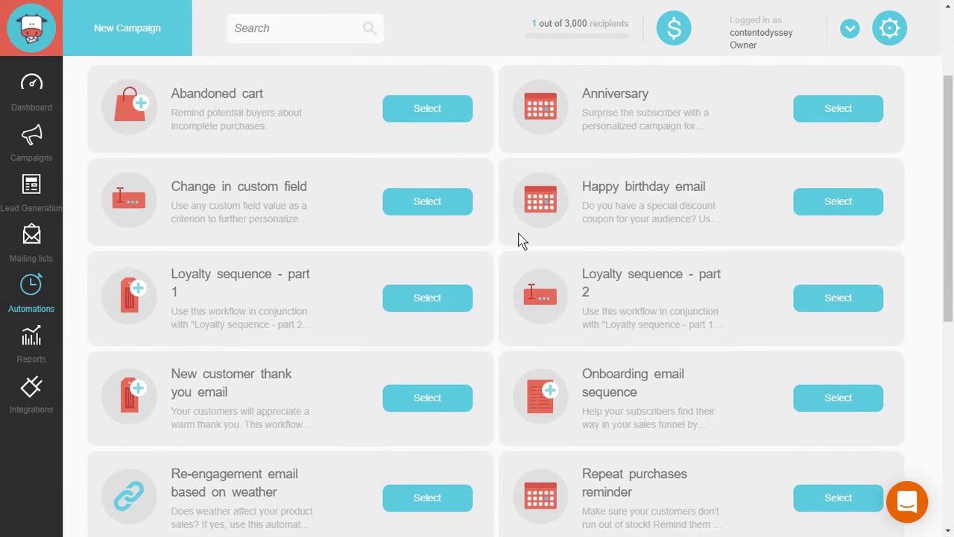
pyautogui.scroll(-3, 520, 238)
pyautogui.scroll(-3, 520, 240)
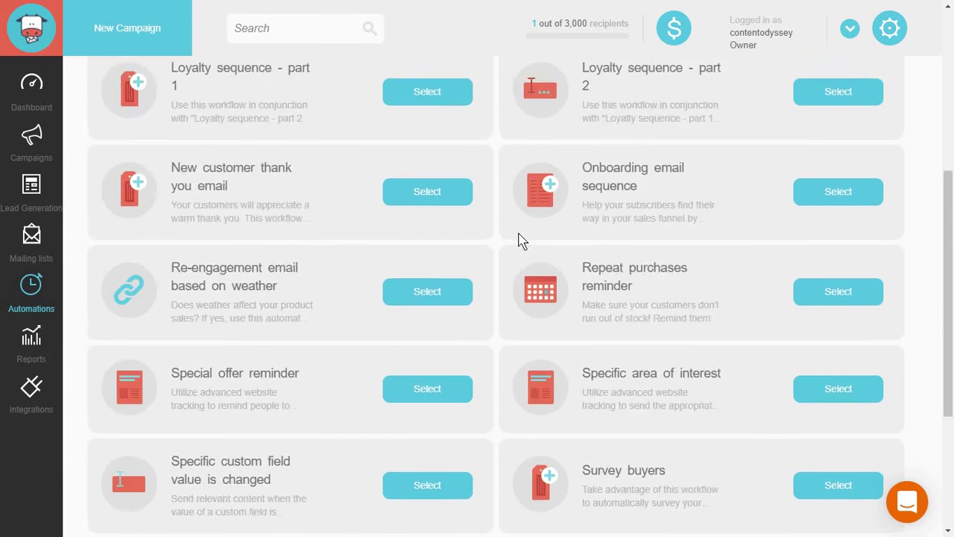
pyautogui.scroll(7, 517, 241)
pyautogui.scroll(-7, 539, 230)
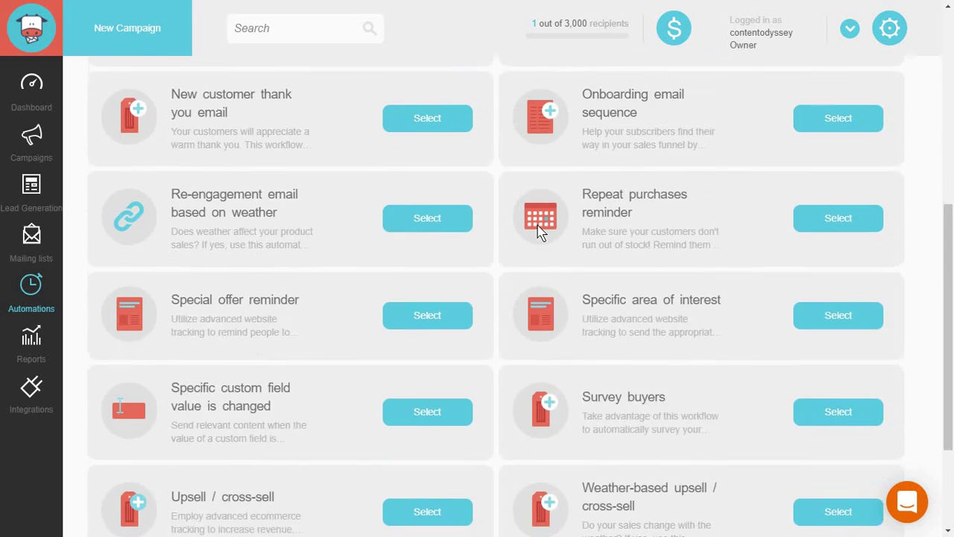
pyautogui.scroll(8, 639, 249)
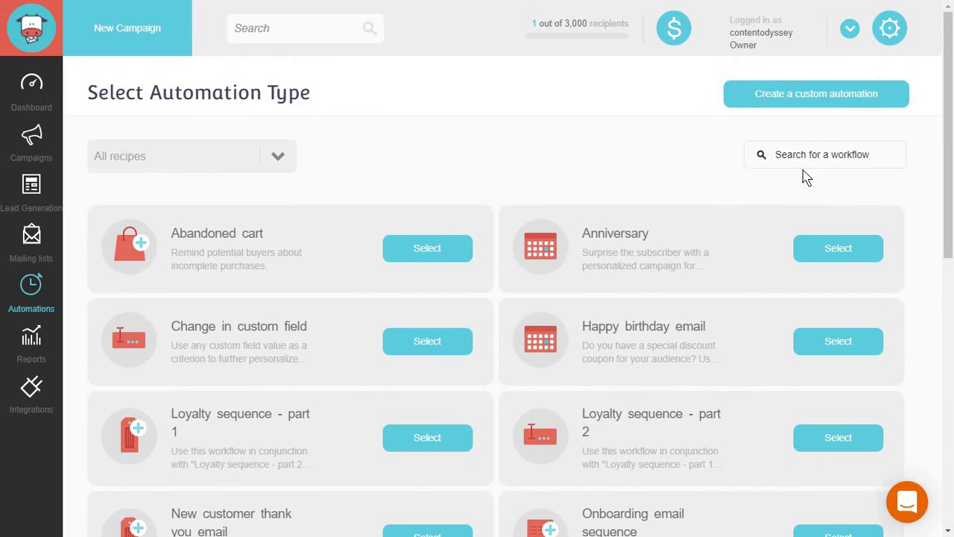
pyautogui.click(753, 100)
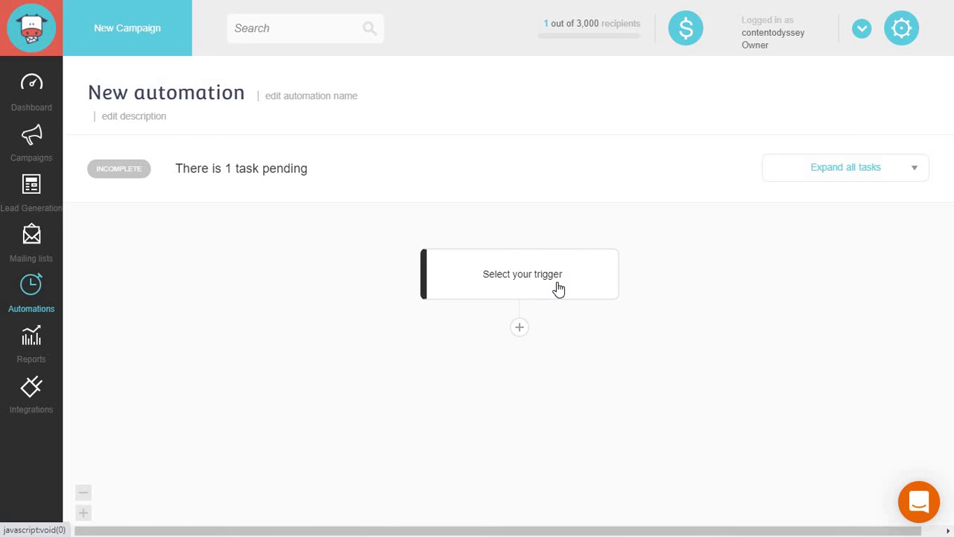
# Step: Trigger the automation when someone opens the 'SEO Tips Newsletter' campaign, leaving the add-tags action unadded
pyautogui.click(558, 288)
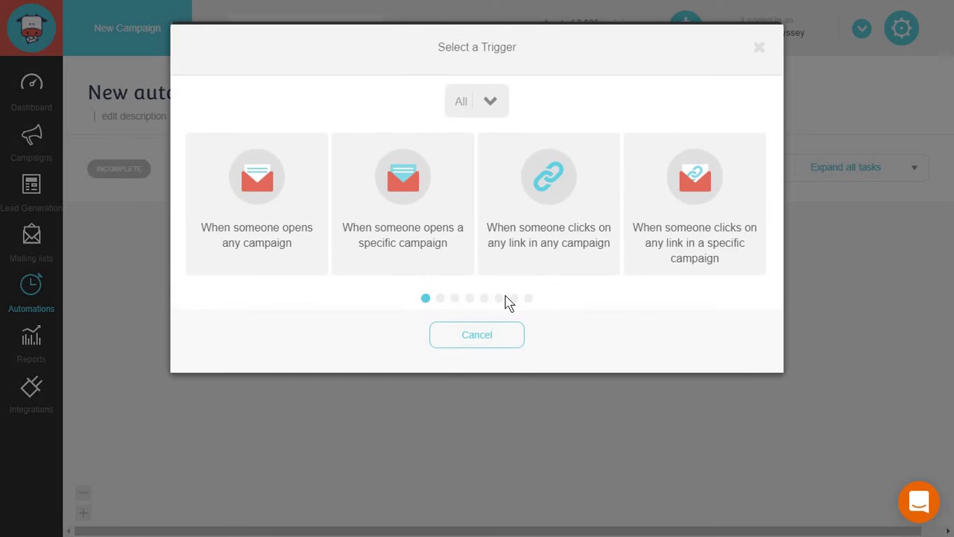
pyautogui.click(413, 247)
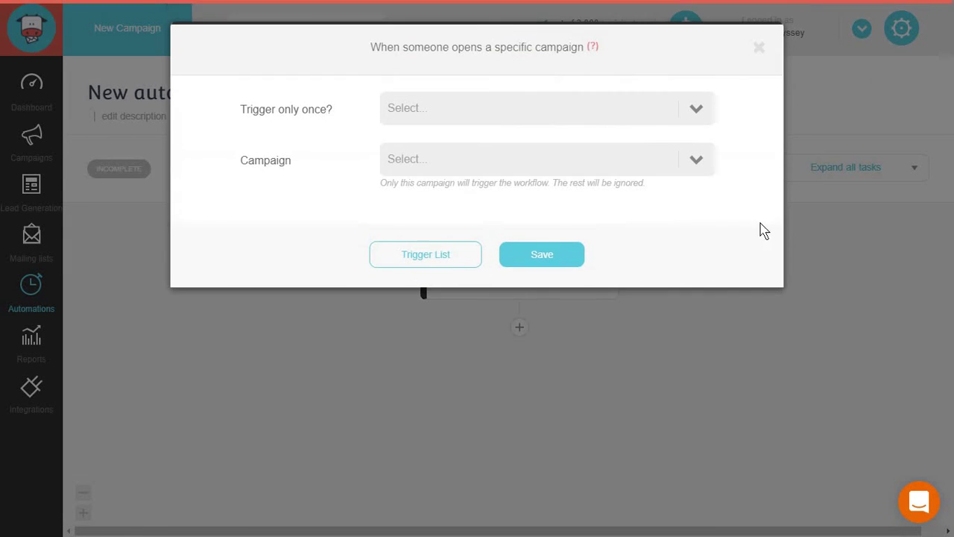
pyautogui.click(587, 114)
pyautogui.click(498, 164)
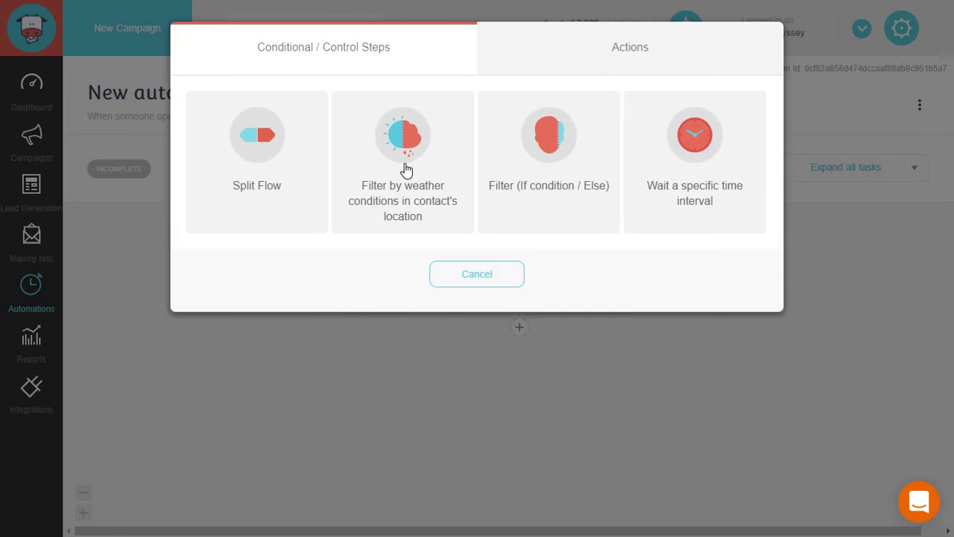
pyautogui.click(598, 60)
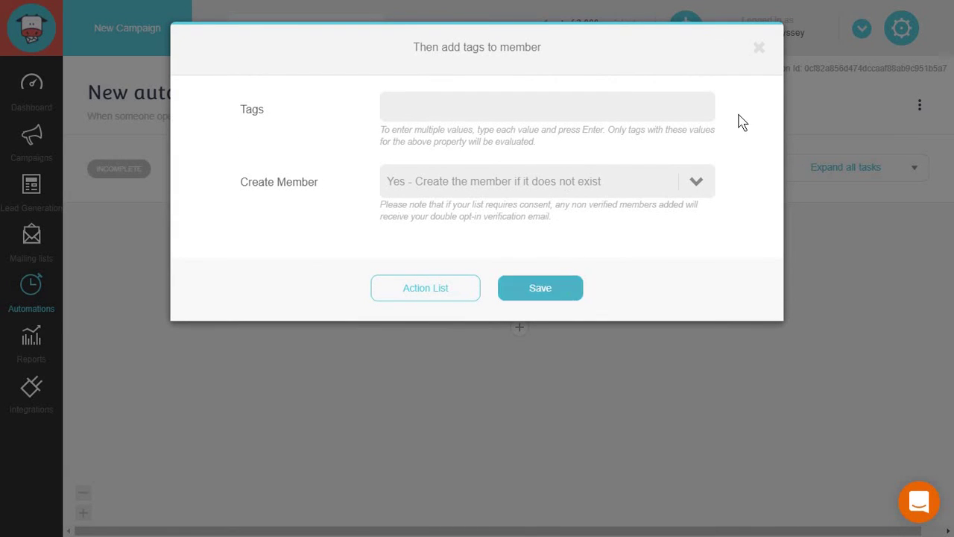
pyautogui.click(758, 50)
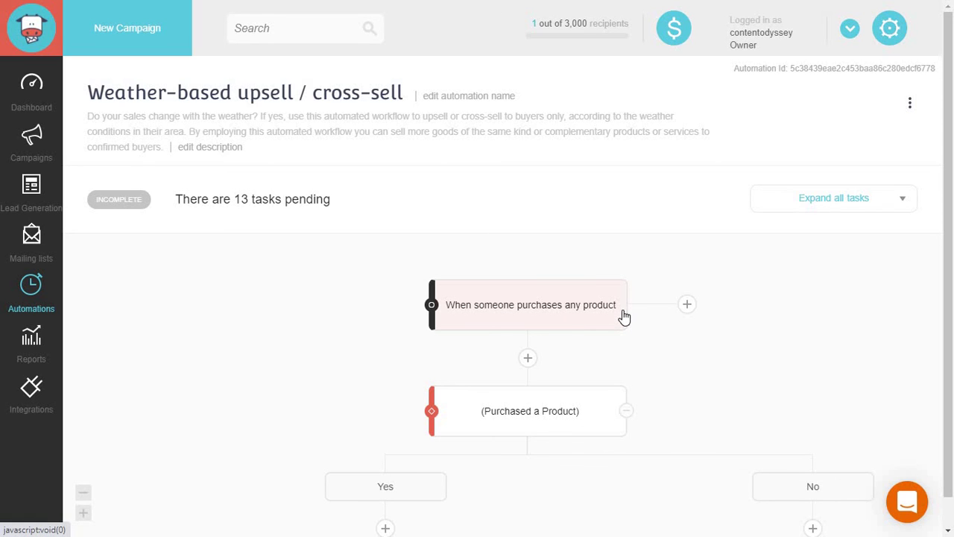
pyautogui.scroll(-3, 625, 318)
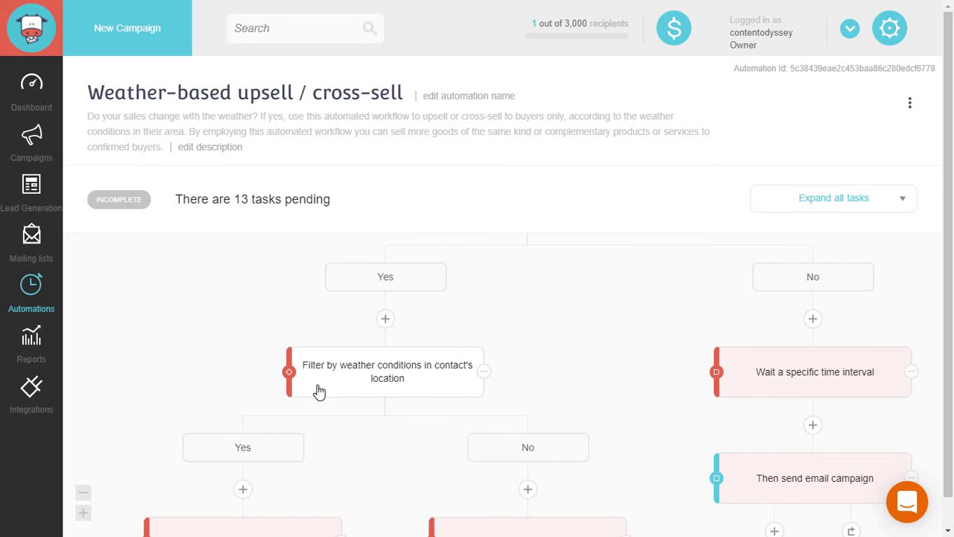
pyautogui.moveTo(372, 374)
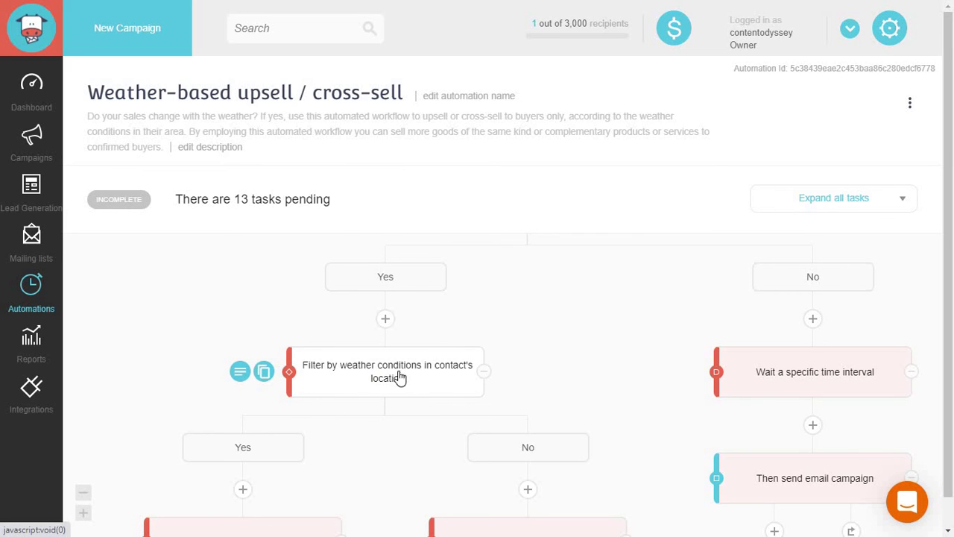
pyautogui.scroll(-2, 433, 357)
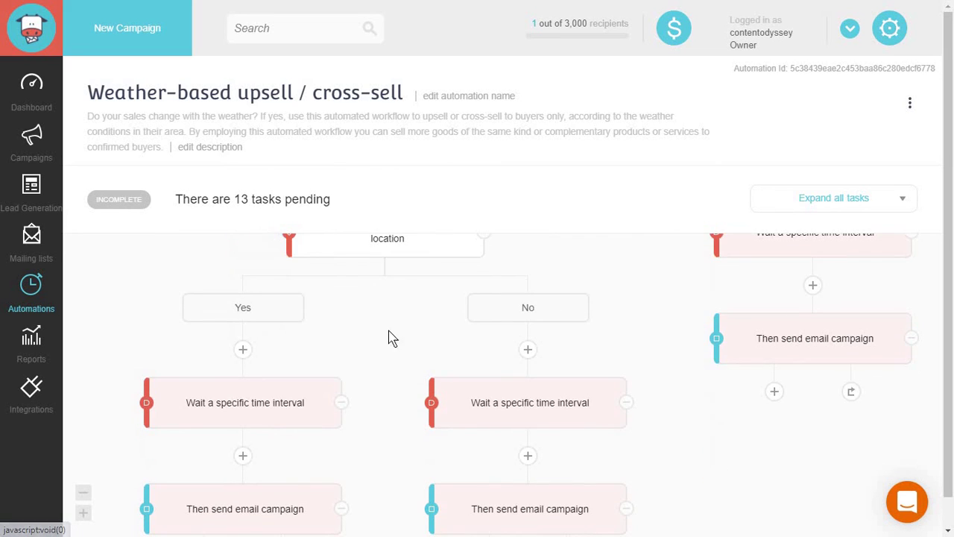
pyautogui.scroll(-1, 314, 360)
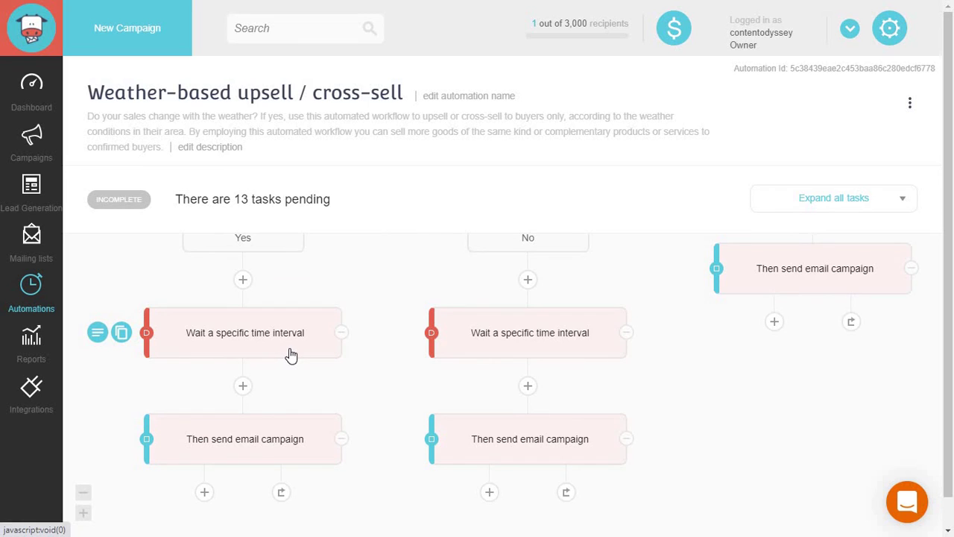
pyautogui.scroll(-1, 290, 354)
pyautogui.moveTo(283, 422)
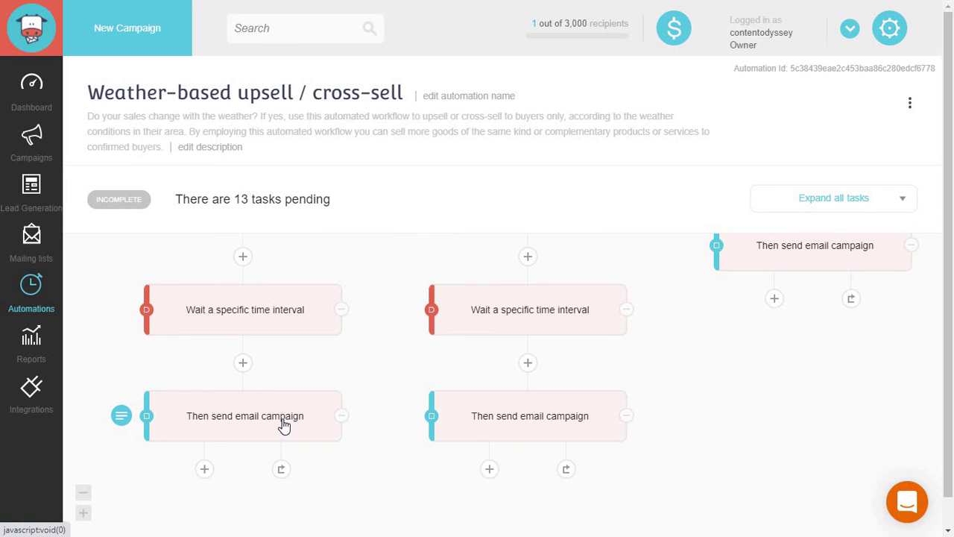
pyautogui.scroll(6, 280, 425)
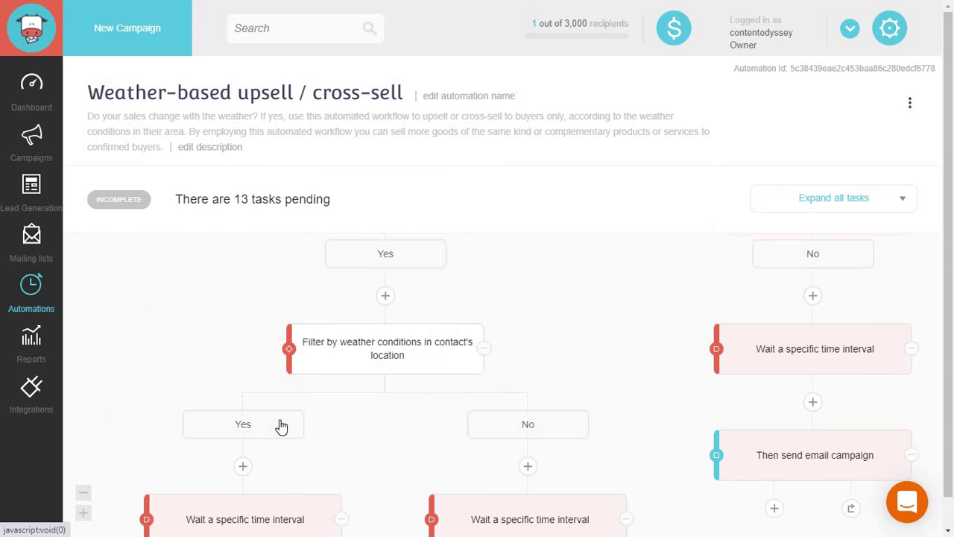
pyautogui.scroll(-1, 574, 358)
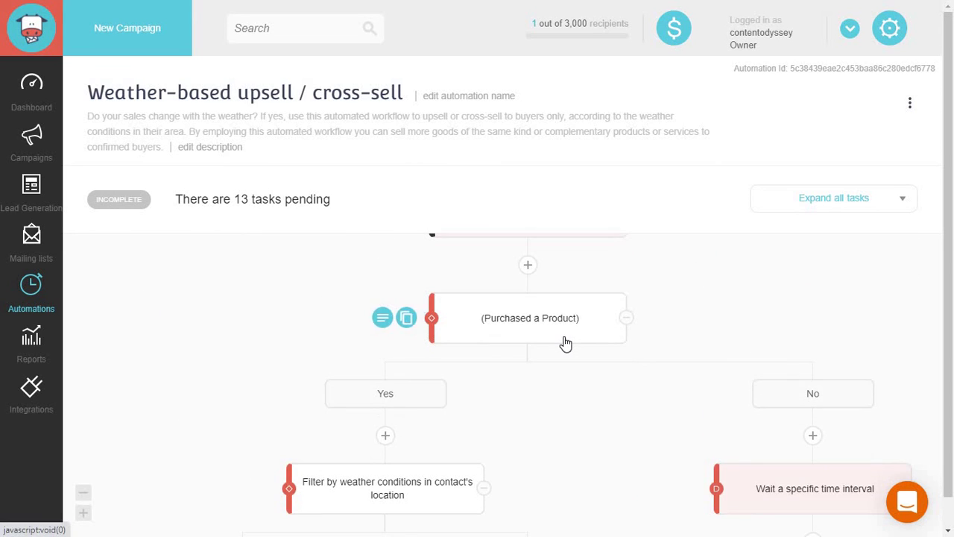
pyautogui.scroll(1, 564, 339)
pyautogui.scroll(-1, 581, 352)
pyautogui.scroll(-3, 768, 365)
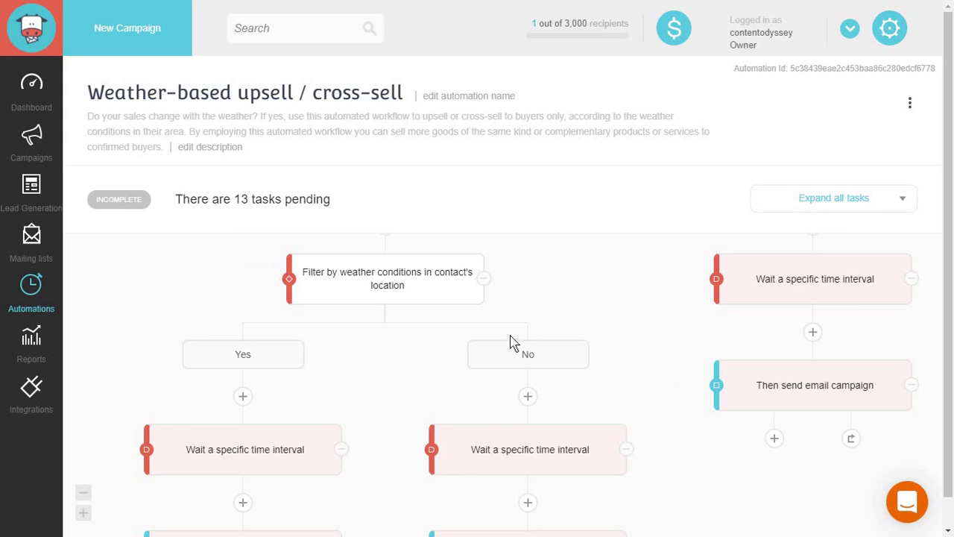
# Step: View the campaign Reports page and browse the new-campaign options
pyautogui.click(32, 336)
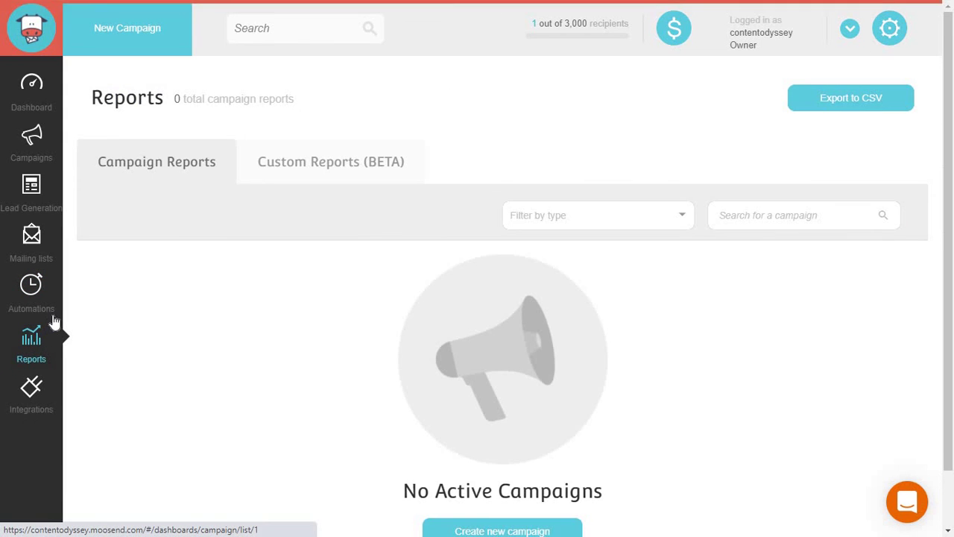
pyautogui.scroll(-1, 464, 326)
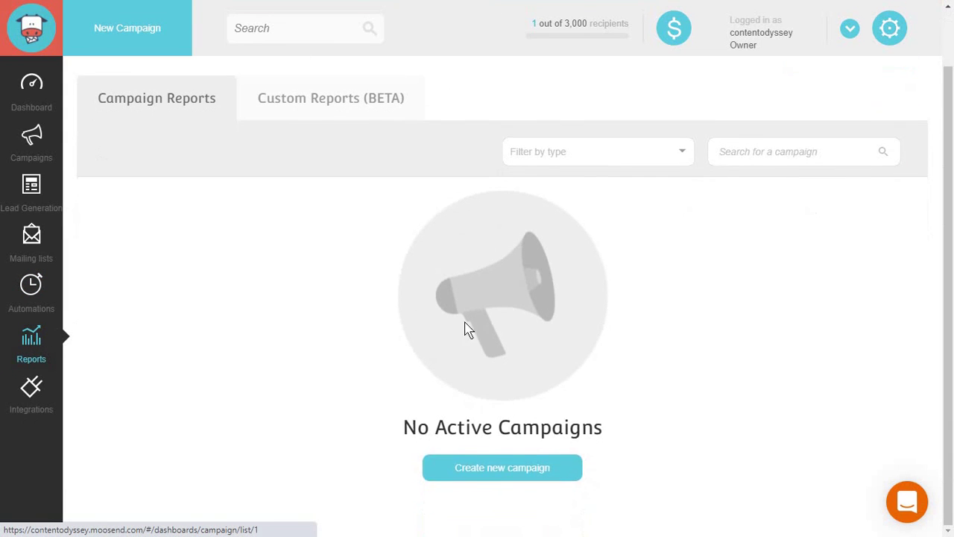
pyautogui.click(455, 468)
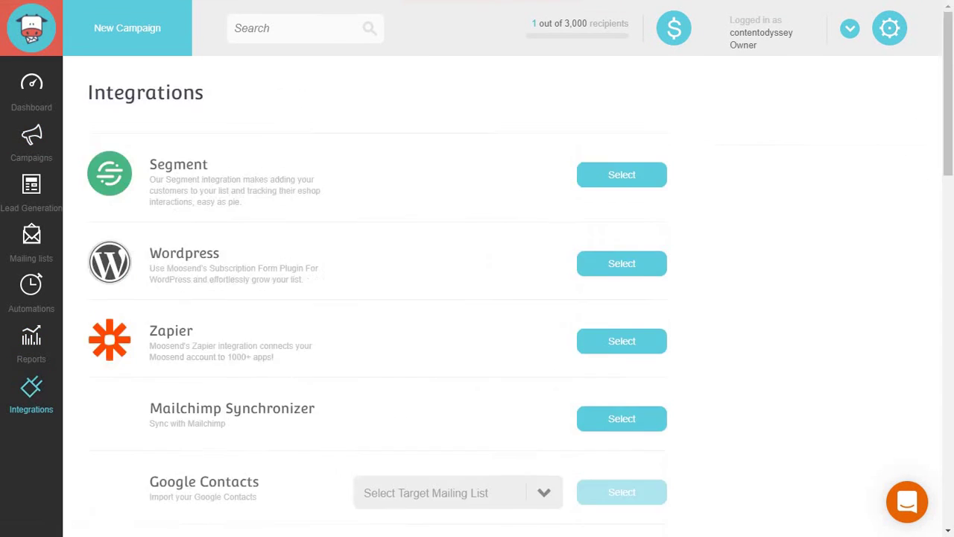
pyautogui.scroll(-12, 406, 324)
pyautogui.scroll(-2, 407, 328)
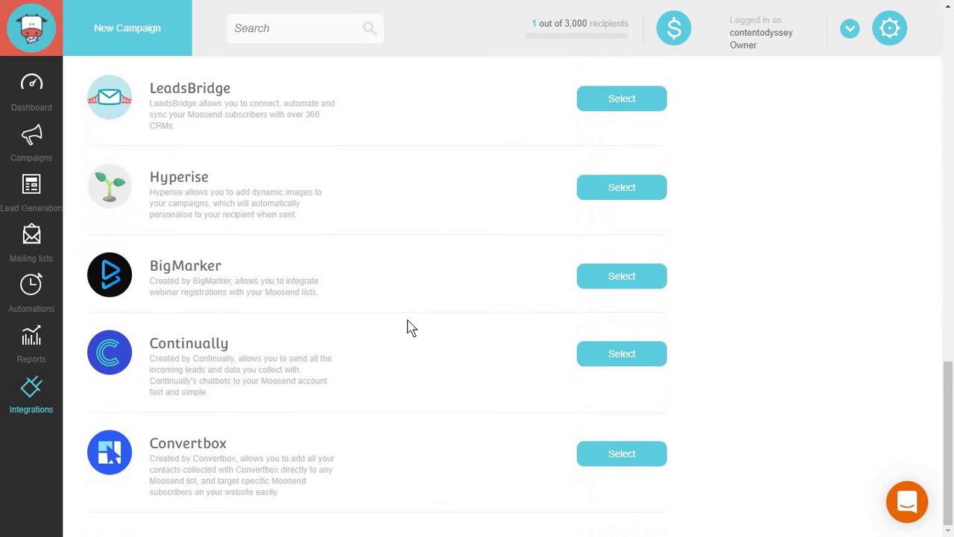
pyautogui.scroll(5, 409, 327)
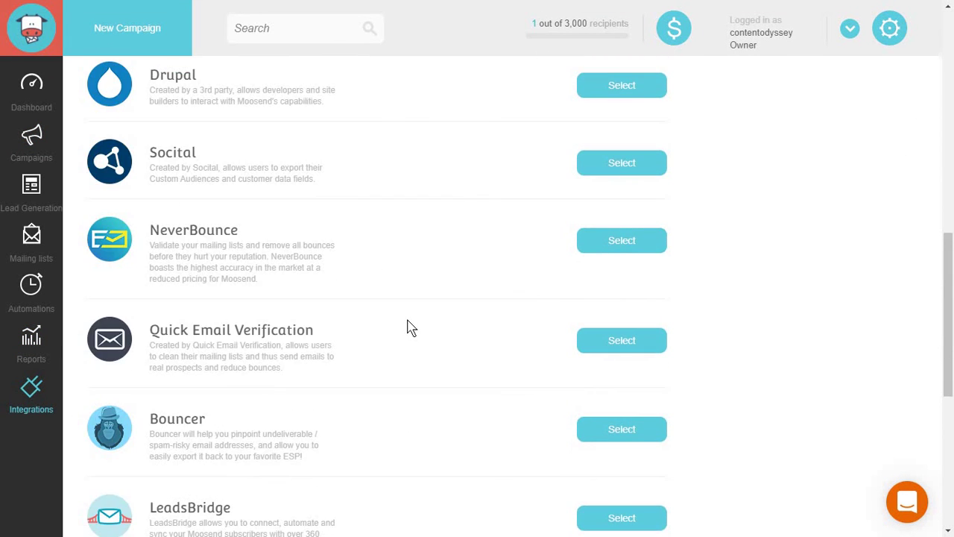
pyautogui.scroll(10, 408, 326)
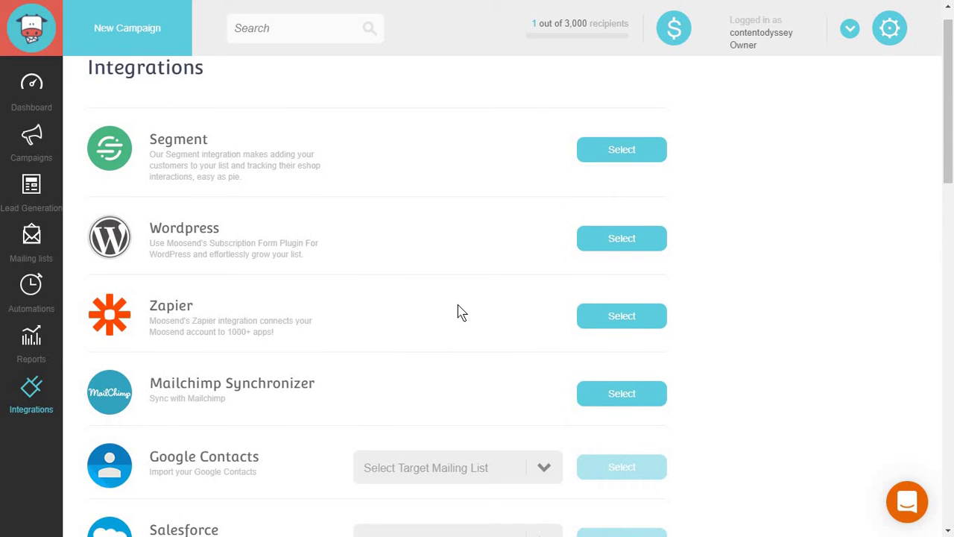
pyautogui.scroll(1, 58, 98)
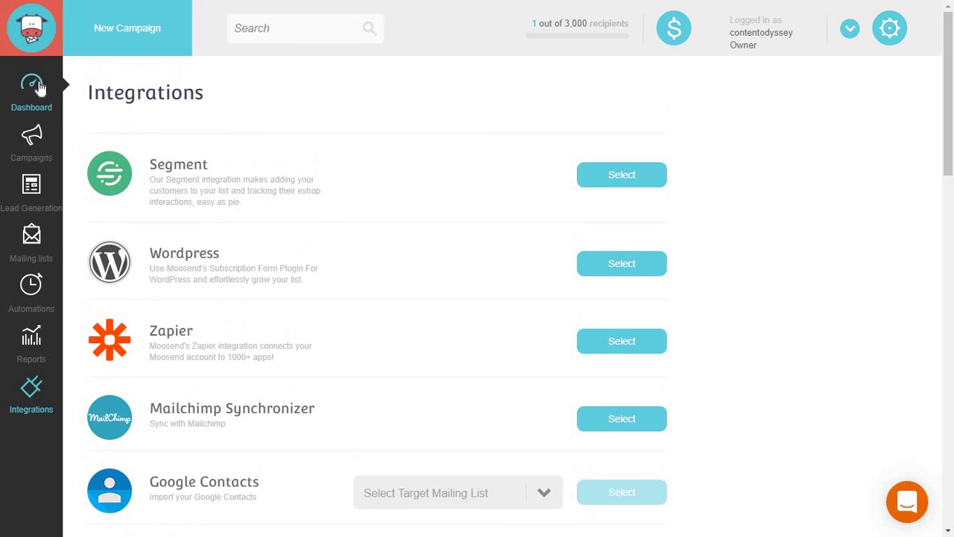
# Step: Visit the Dashboard and Campaigns pages, then go to the email Templates library
pyautogui.click(36, 87)
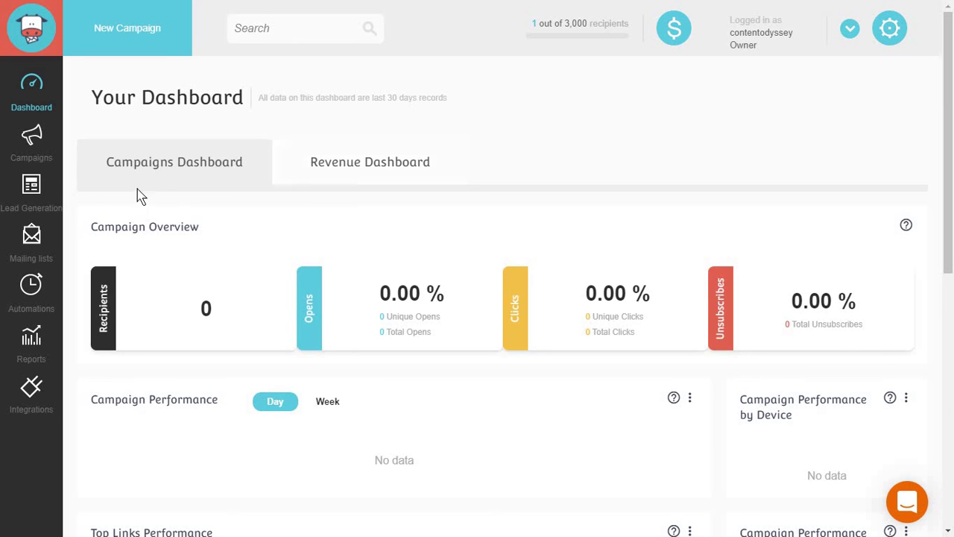
pyautogui.click(27, 146)
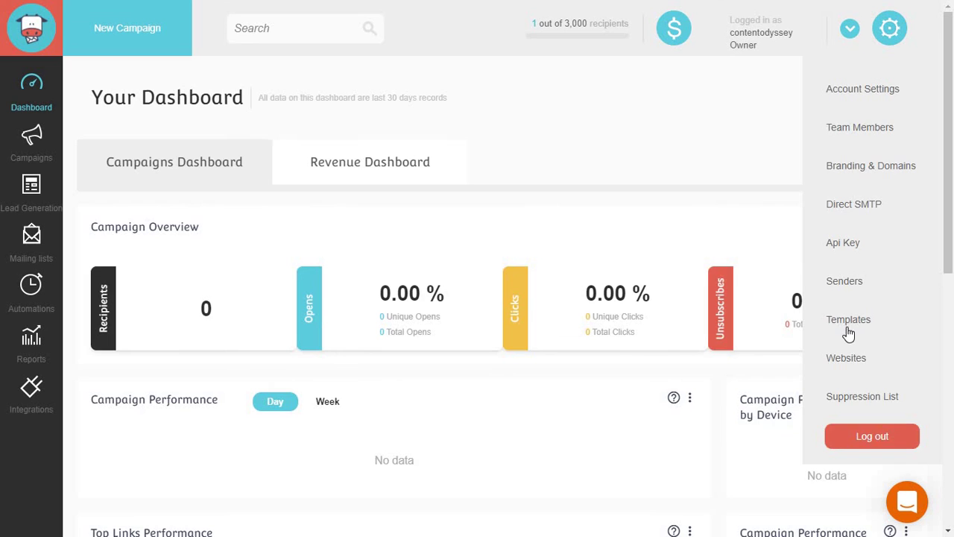
pyautogui.click(848, 320)
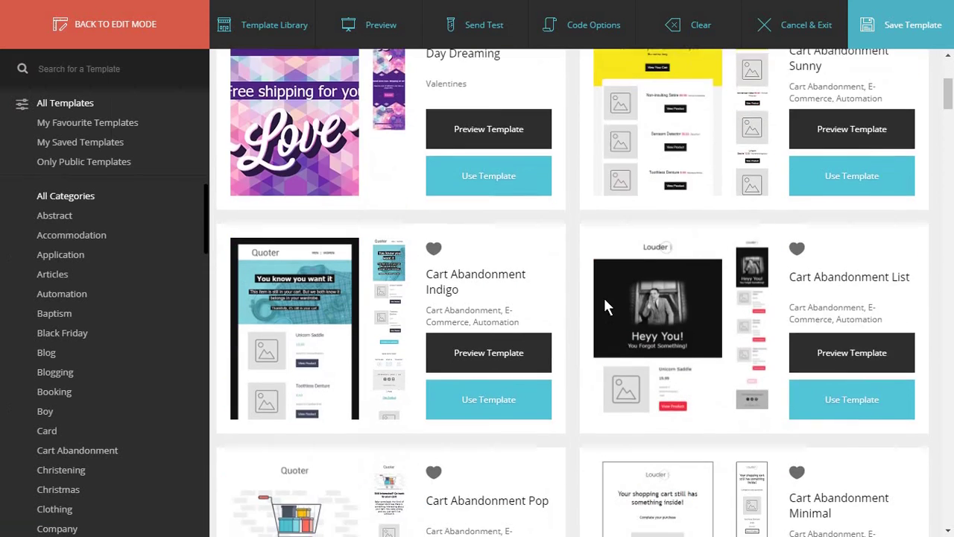
# Step: Browse the template grid, including Heart Of Glass, Ticket To Ride, Purple Rain and Lady Marmalade, and clear a stray text selection
pyautogui.scroll(-6, 600, 313)
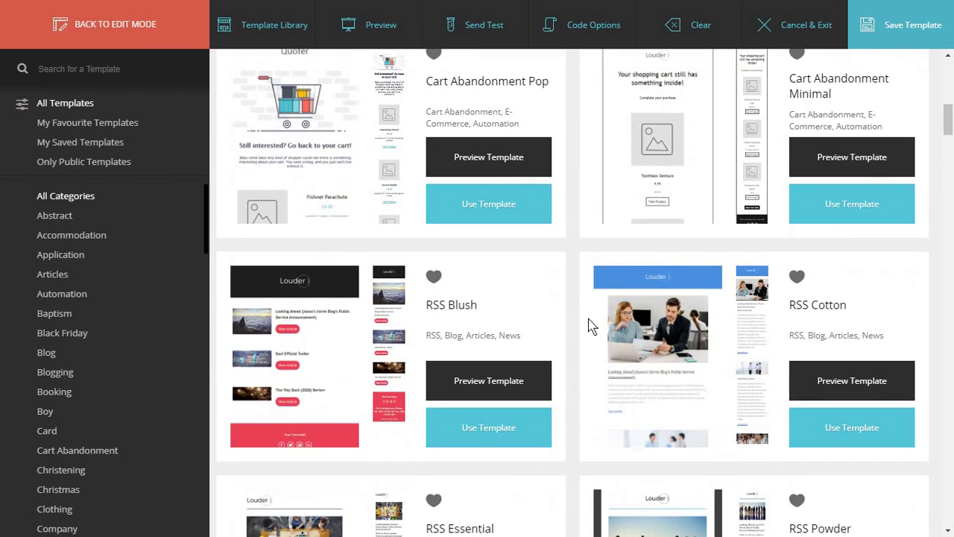
pyautogui.scroll(-4, 588, 325)
pyautogui.scroll(-5, 588, 332)
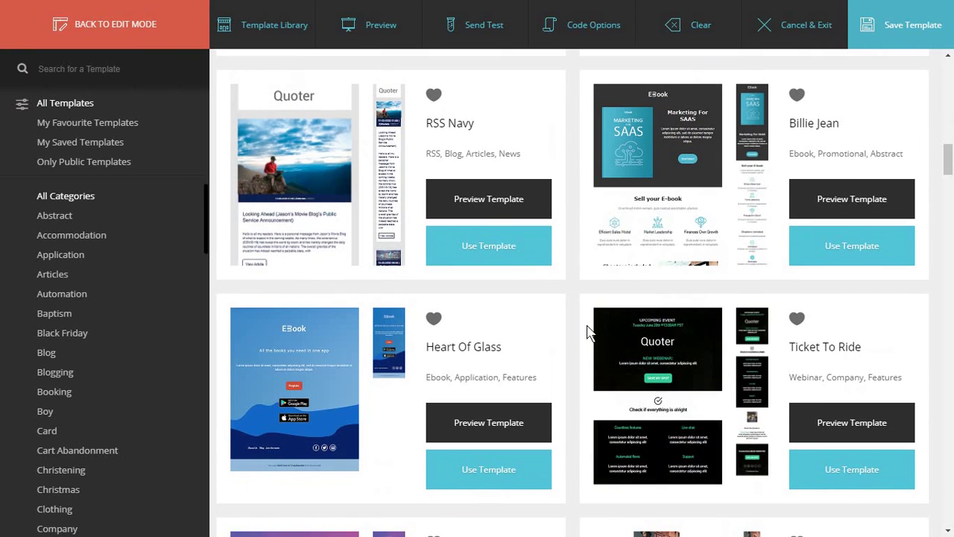
pyautogui.scroll(-3, 589, 333)
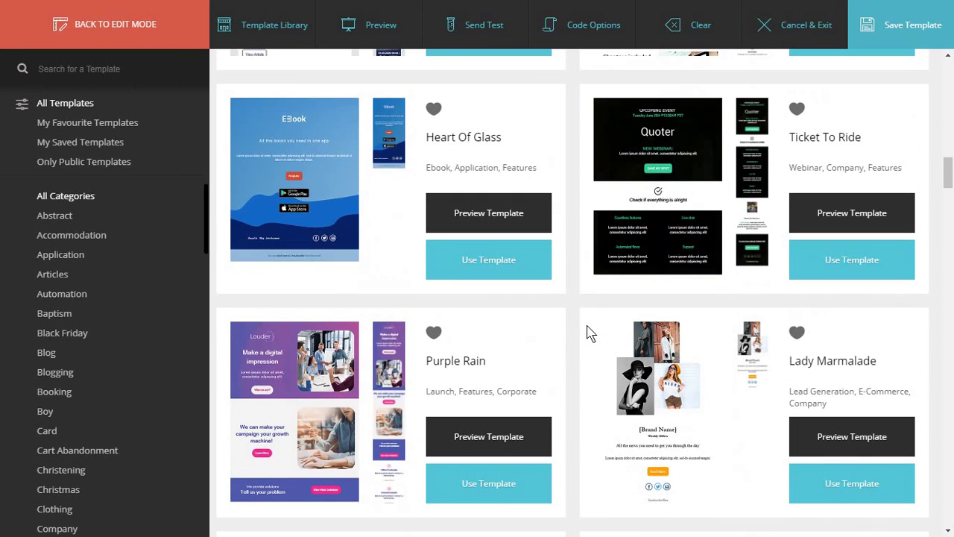
pyautogui.scroll(-3, 589, 333)
pyautogui.scroll(-3, 589, 335)
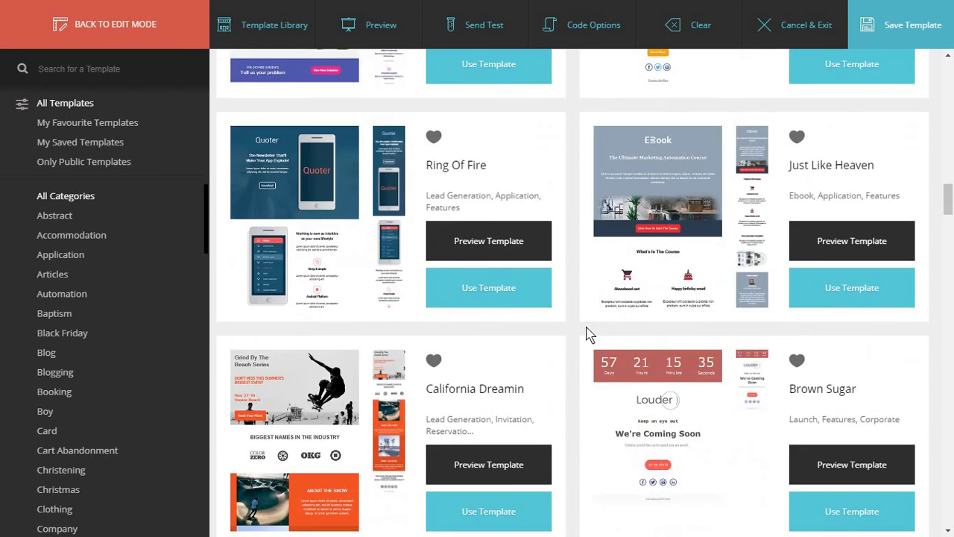
pyautogui.scroll(3, 589, 334)
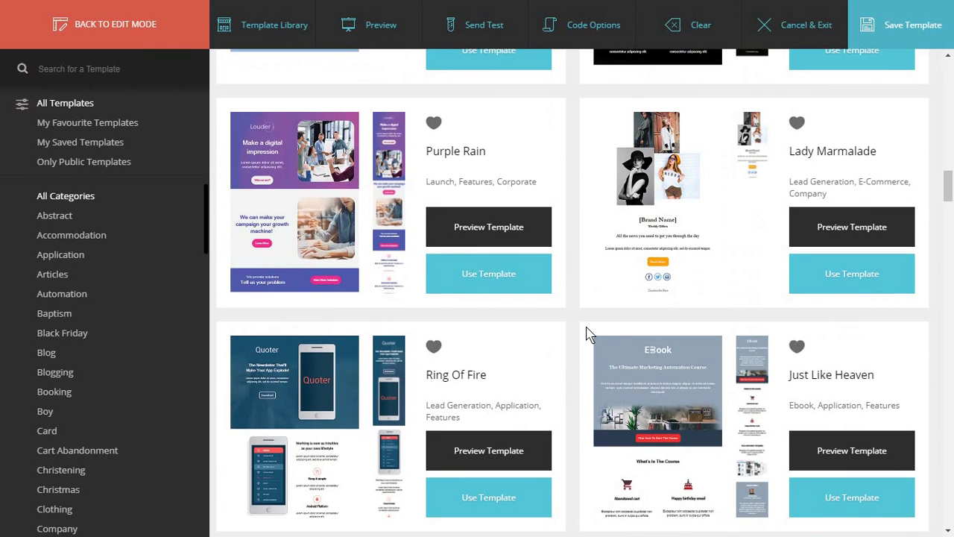
pyautogui.scroll(-8, 587, 334)
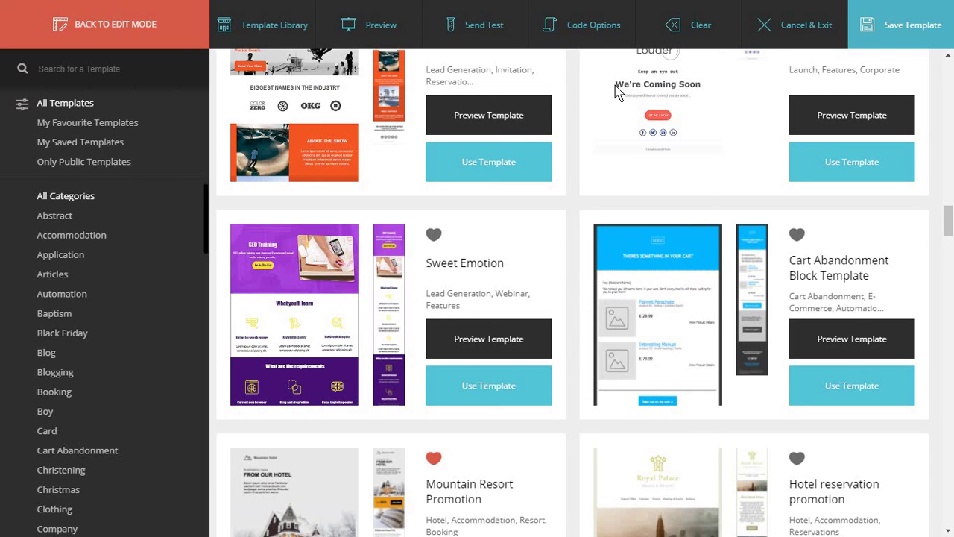
pyautogui.scroll(-3, 586, 212)
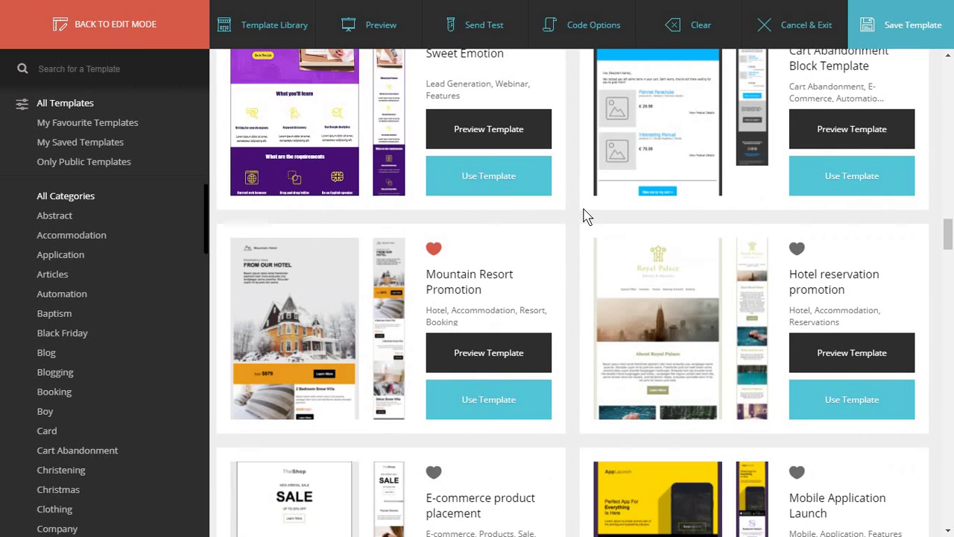
pyautogui.scroll(-3, 576, 234)
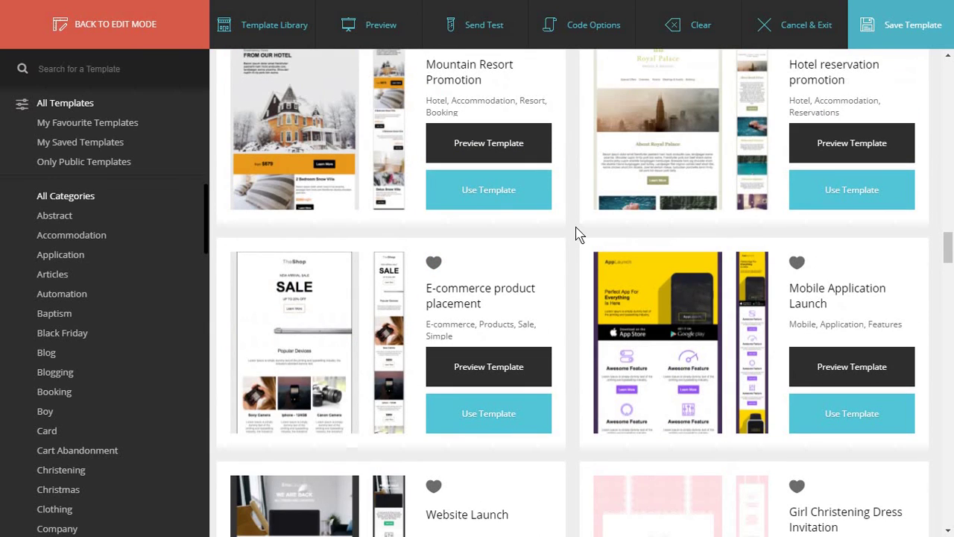
pyautogui.moveTo(580, 234); pyautogui.dragTo(579, 367)
pyautogui.click(580, 367)
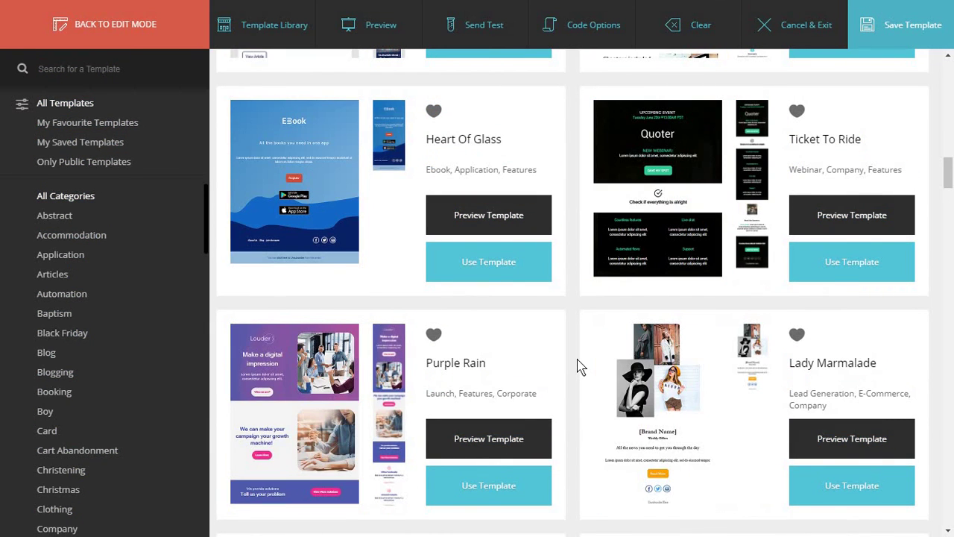